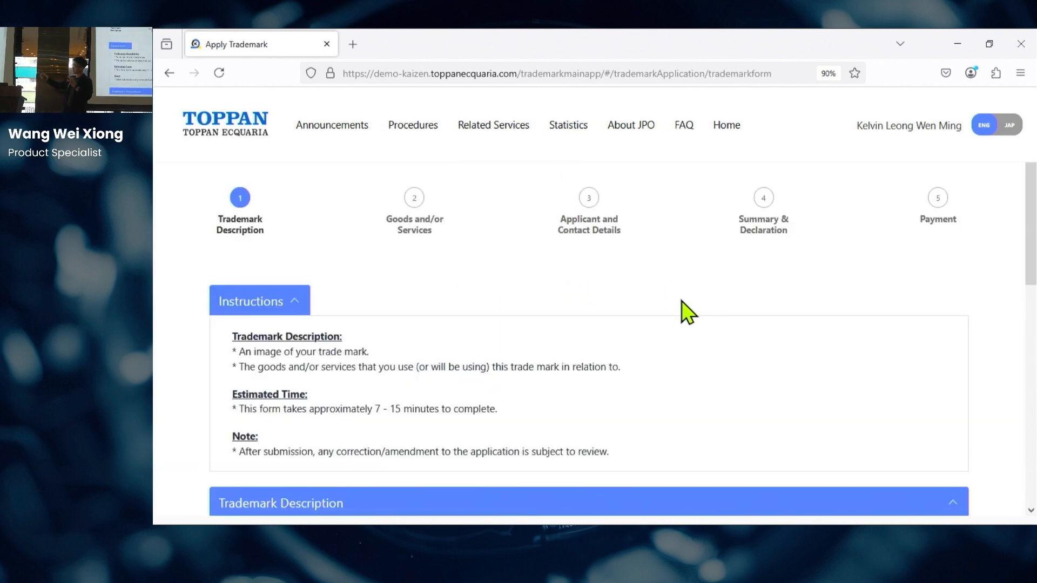
Step: Upload logo.jpg as the trademark image and enter the English wording MIKE
{"action": "scroll", "coordinate": [681, 304], "scroll_direction": "down", "scroll_amount": 6}
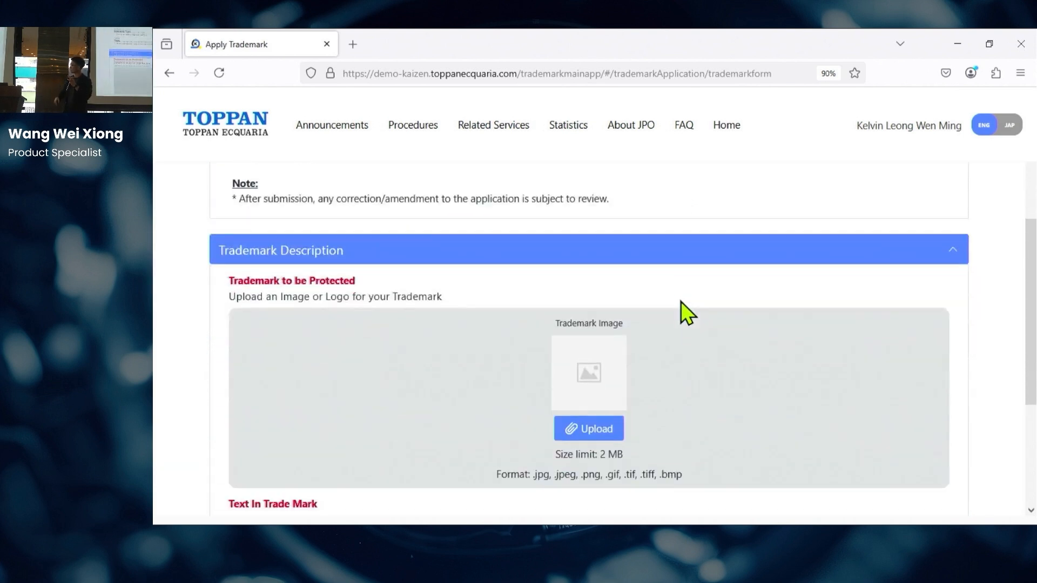
{"action": "left_click", "coordinate": [592, 336]}
{"action": "double_click", "coordinate": [341, 176]}
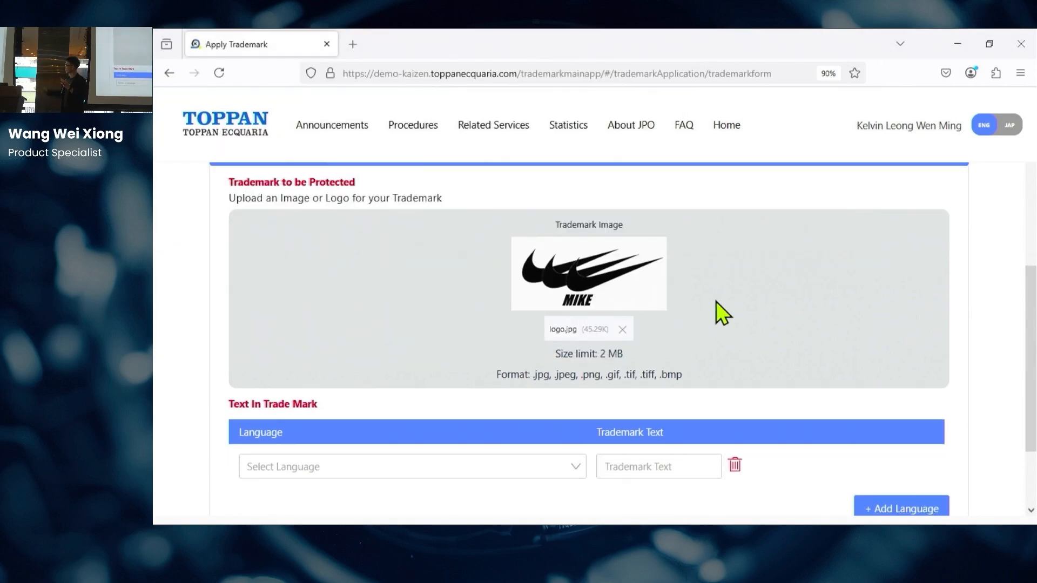
{"action": "scroll", "coordinate": [702, 313], "scroll_direction": "down", "scroll_amount": 1}
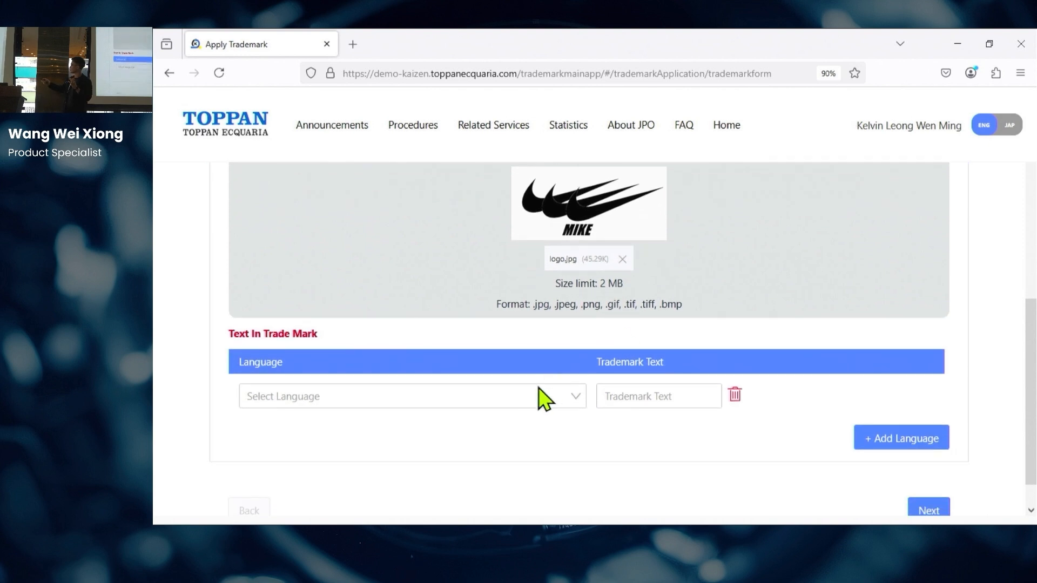
{"action": "left_click", "coordinate": [543, 397]}
{"action": "left_click", "coordinate": [438, 270]}
{"action": "left_click", "coordinate": [637, 396]}
{"action": "type", "text": "MIKE"}
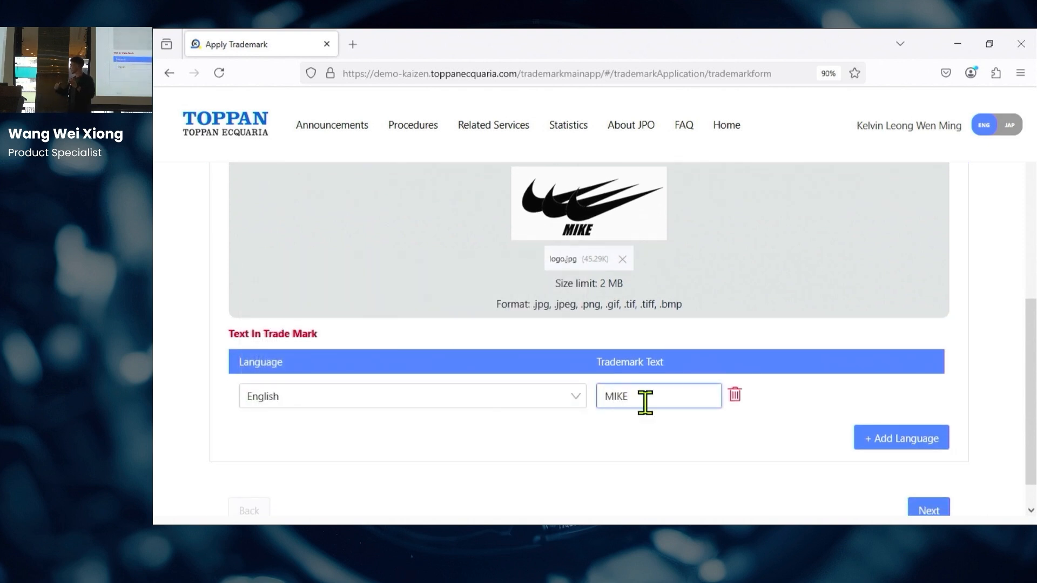
Step: Claim Beers under Class 32 from the Foodstuffs industry
{"action": "left_click", "coordinate": [913, 512]}
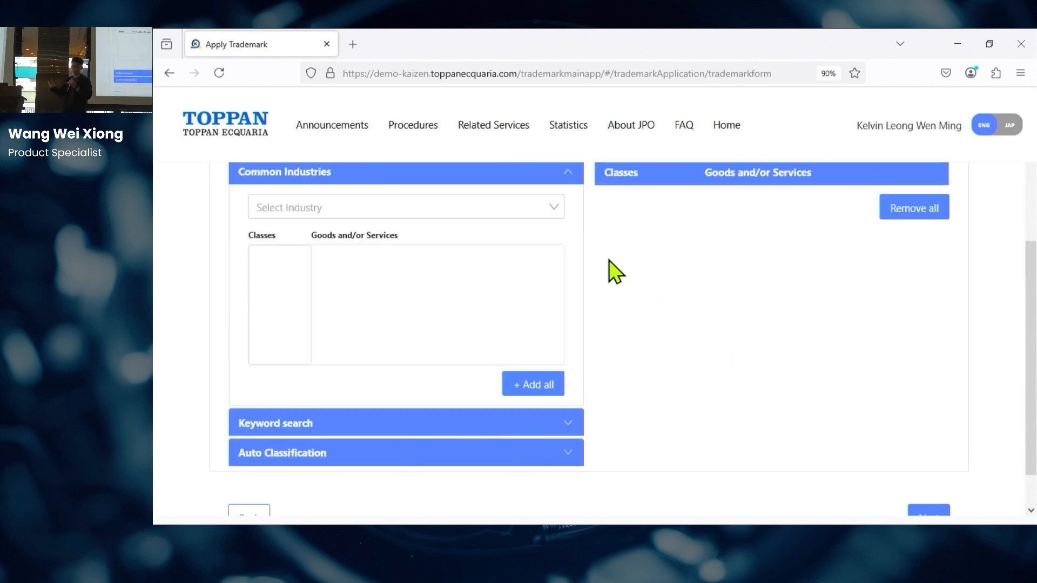
{"action": "left_click", "coordinate": [523, 215]}
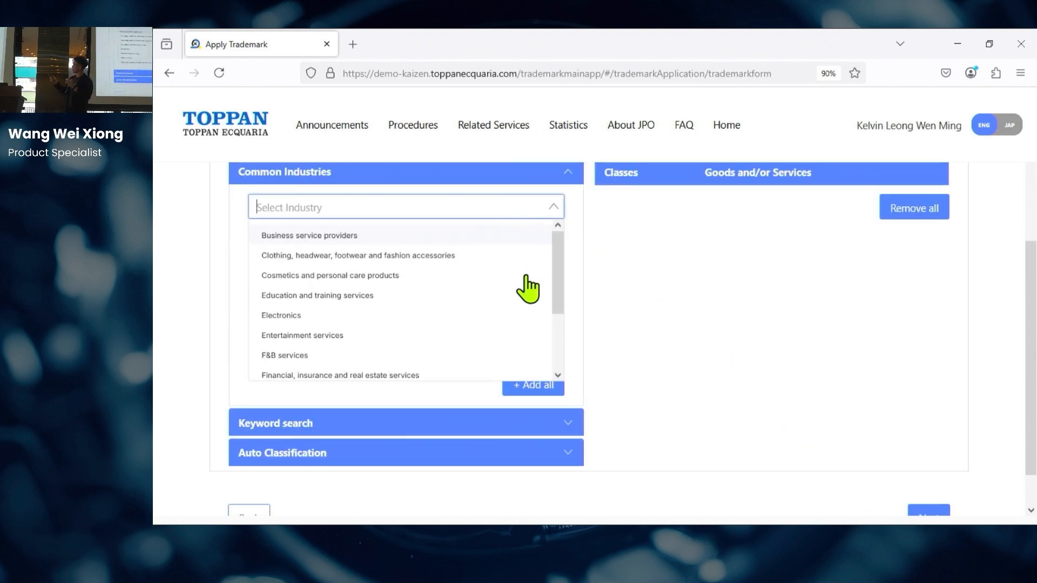
{"action": "scroll", "coordinate": [505, 342], "scroll_direction": "down", "scroll_amount": 3}
{"action": "left_click", "coordinate": [405, 307]}
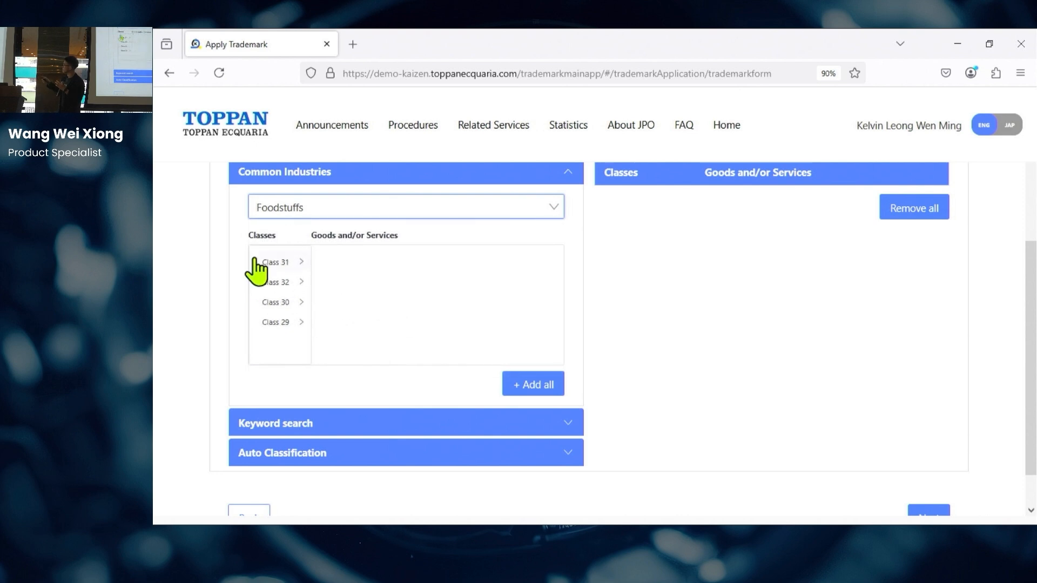
{"action": "left_click", "coordinate": [275, 282]}
{"action": "left_click", "coordinate": [346, 265]}
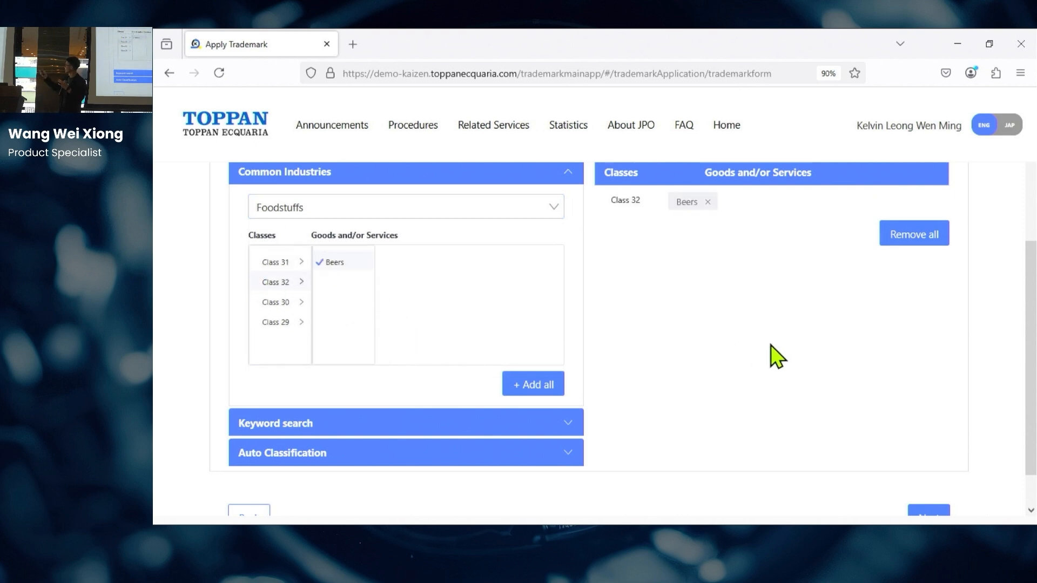
{"action": "scroll", "coordinate": [776, 355], "scroll_direction": "down", "scroll_amount": 2}
Step: Choose Self Representation, autofill applicant details from Myinfo, and continue to the summary
{"action": "left_click", "coordinate": [925, 479]}
{"action": "scroll", "coordinate": [532, 365], "scroll_direction": "down", "scroll_amount": 3}
{"action": "left_click", "coordinate": [299, 286]}
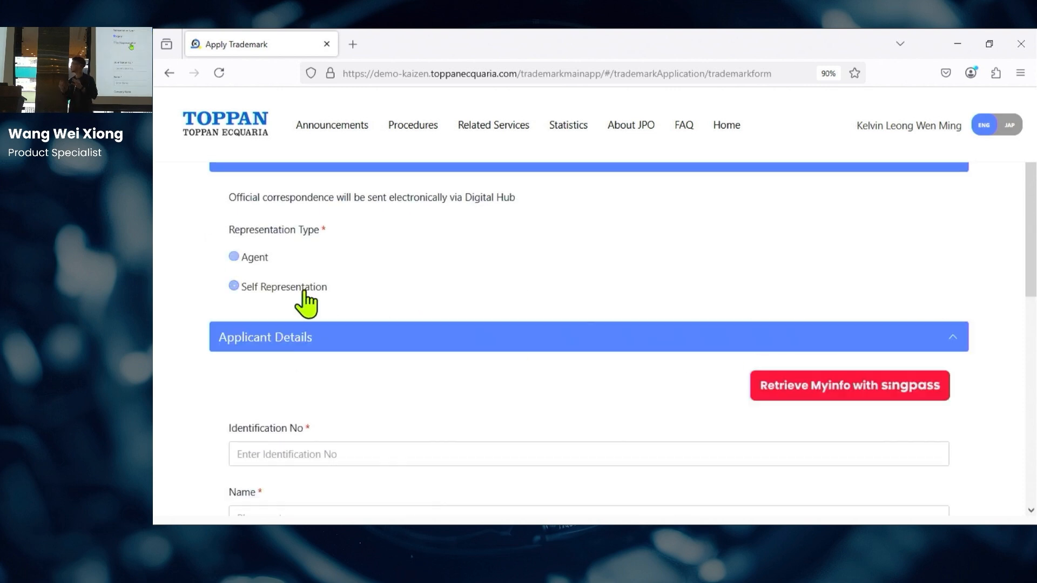
{"action": "scroll", "coordinate": [705, 289], "scroll_direction": "down", "scroll_amount": 3}
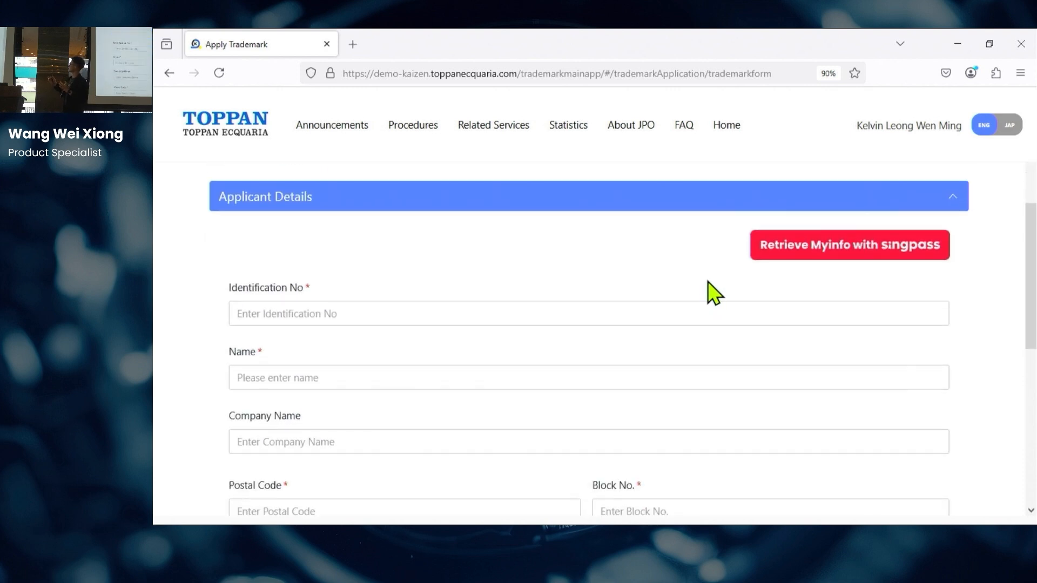
{"action": "left_click", "coordinate": [793, 253]}
{"action": "scroll", "coordinate": [643, 262], "scroll_direction": "down", "scroll_amount": 5}
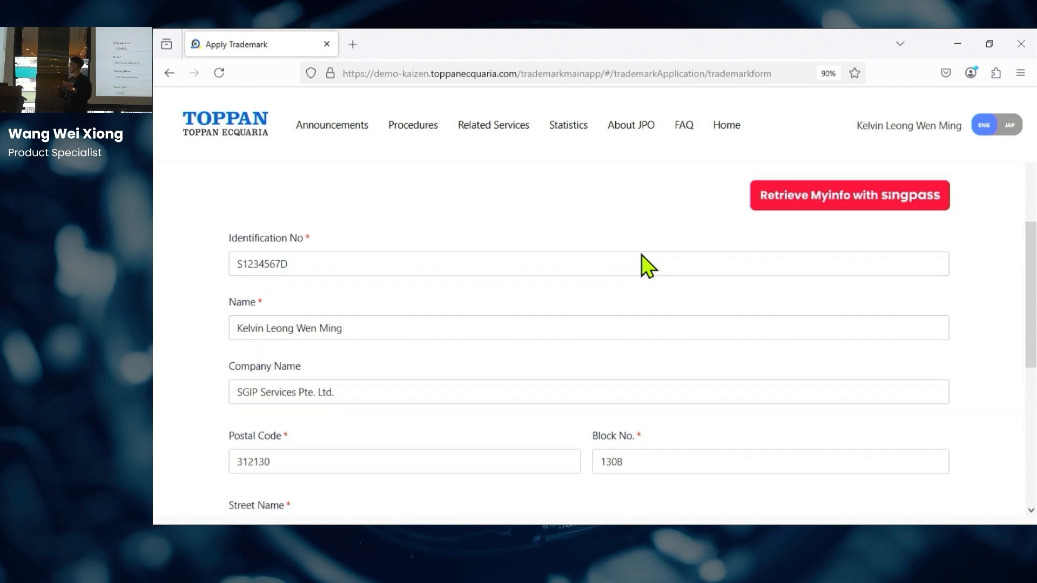
{"action": "scroll", "coordinate": [643, 262], "scroll_direction": "down", "scroll_amount": 2}
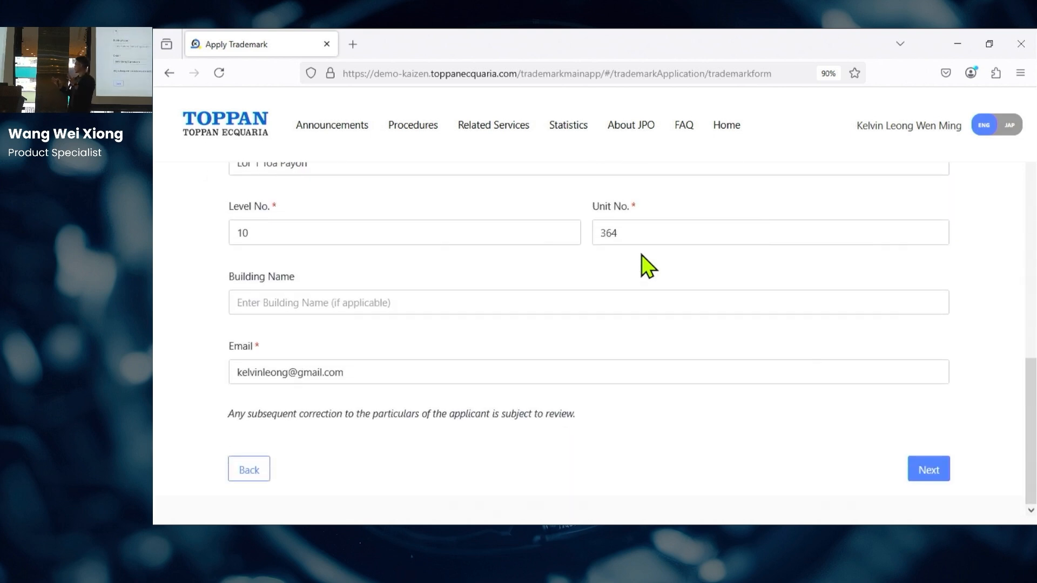
{"action": "left_click", "coordinate": [939, 471]}
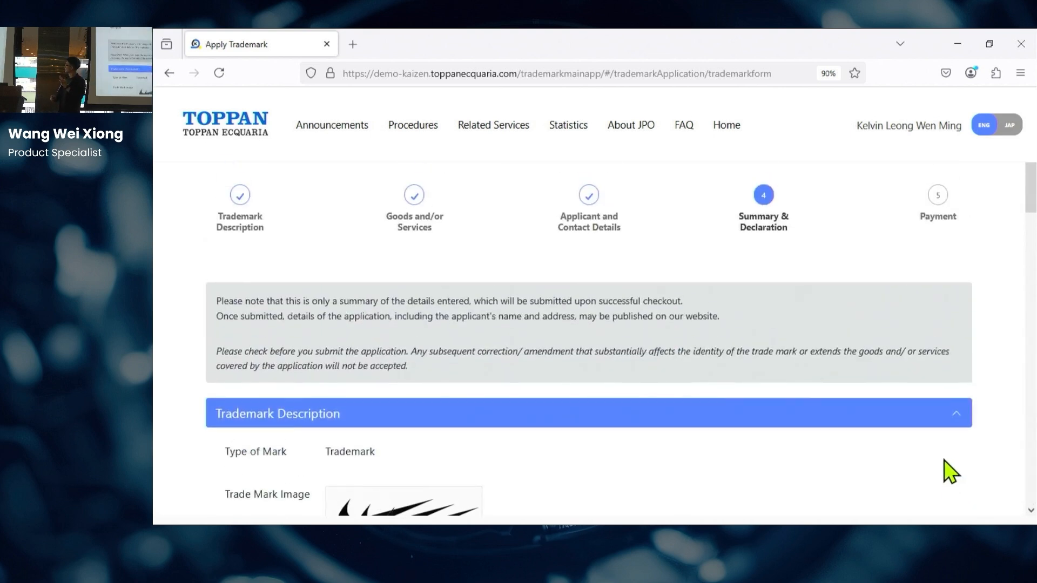
Step: Review the application summary and enter the declarant's name
{"action": "scroll", "coordinate": [1031, 227], "scroll_direction": "down", "scroll_amount": 2}
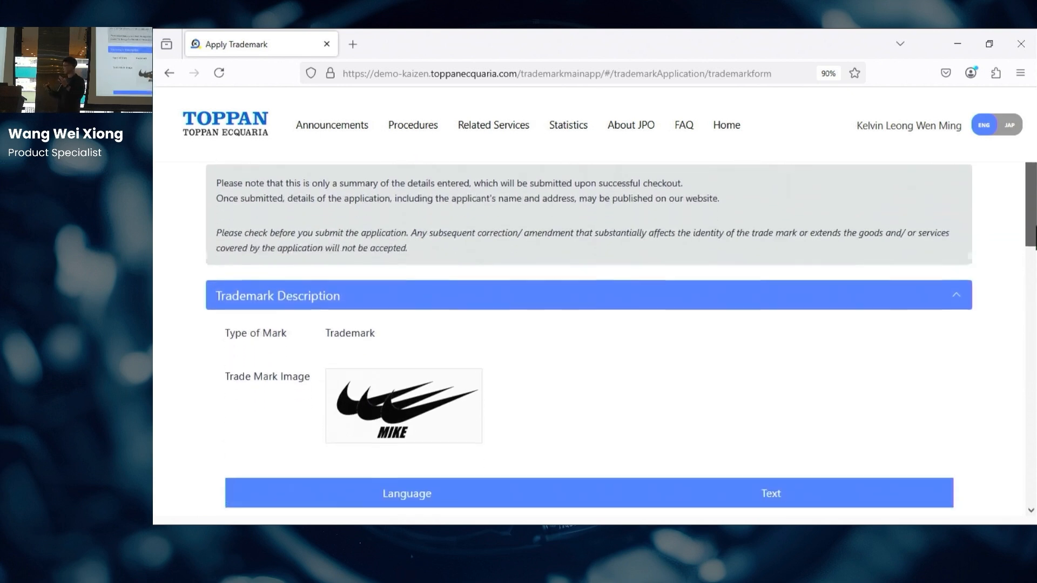
{"action": "scroll", "coordinate": [588, 341], "scroll_direction": "down", "scroll_amount": 10}
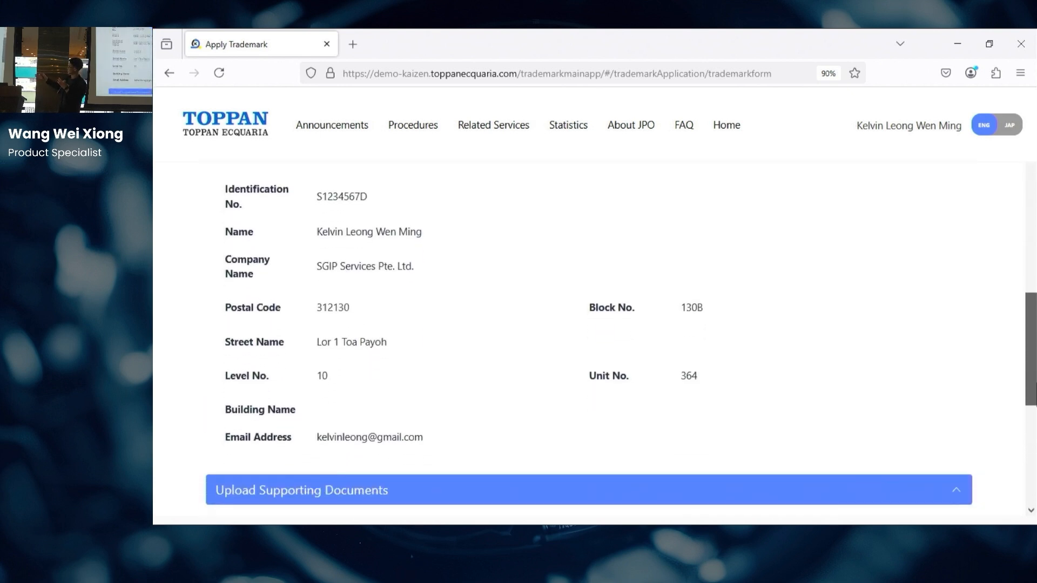
{"action": "scroll", "coordinate": [573, 407], "scroll_direction": "down", "scroll_amount": 6}
{"action": "left_click", "coordinate": [573, 406]}
{"action": "type", "text": "Kelvin"}
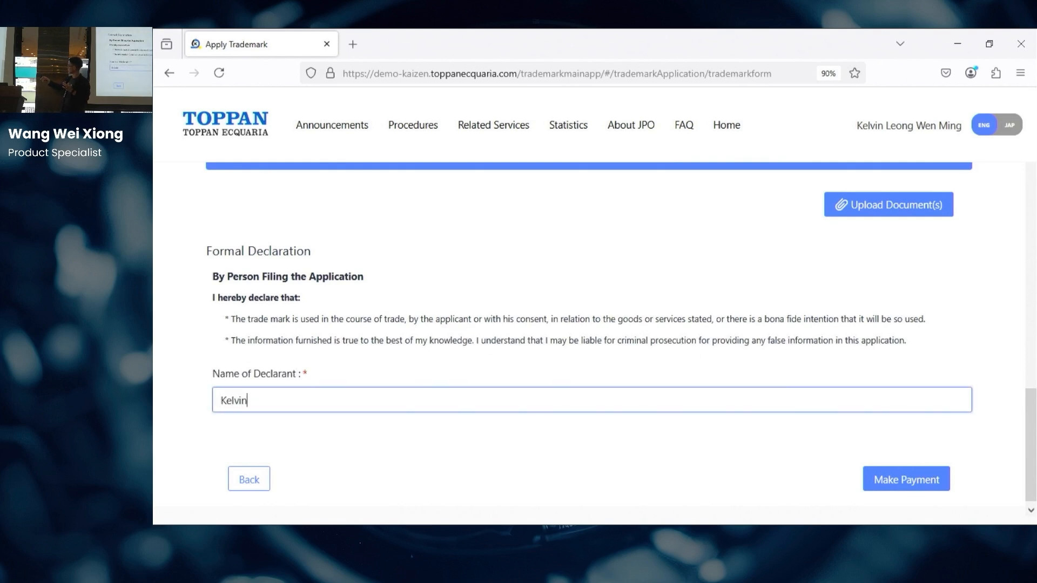
Step: Pay the S$280.00 fee with the saved card and its security code, then check the success page
{"action": "left_click", "coordinate": [899, 483]}
{"action": "scroll", "coordinate": [756, 370], "scroll_direction": "down", "scroll_amount": 5}
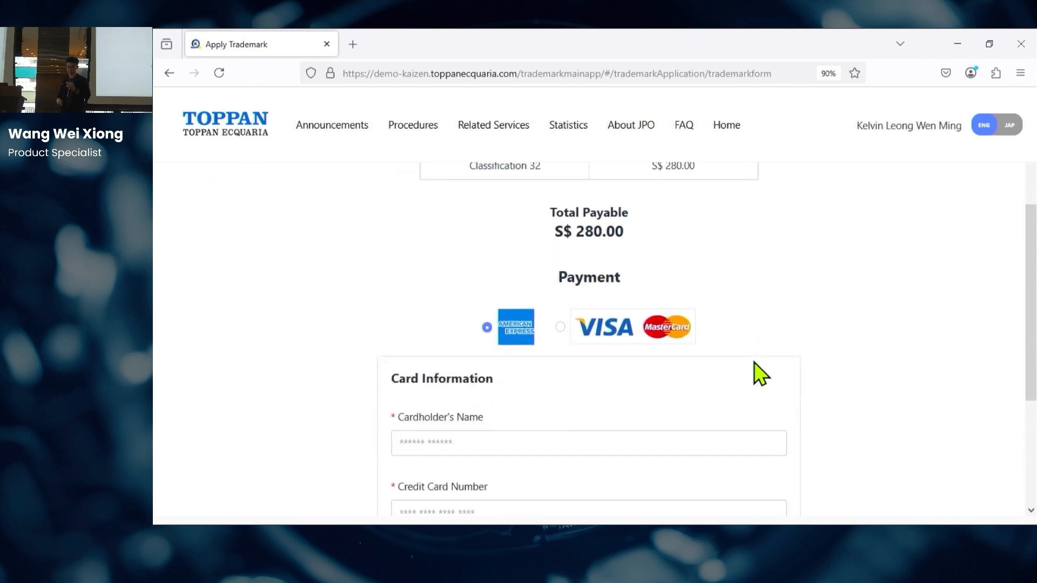
{"action": "left_click", "coordinate": [461, 301]}
{"action": "left_click", "coordinate": [452, 342]}
{"action": "left_click", "coordinate": [764, 443]}
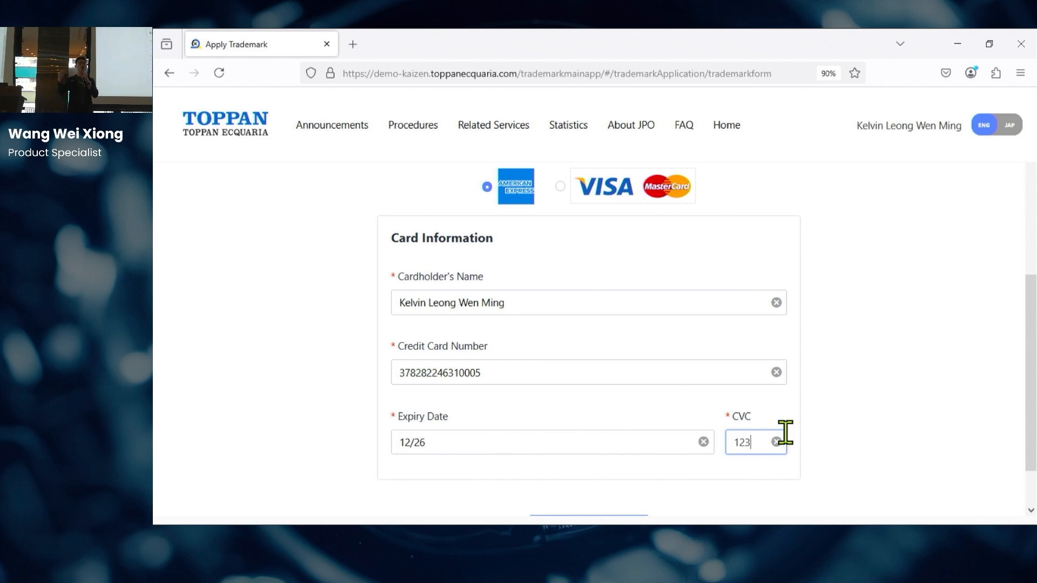
{"action": "scroll", "coordinate": [872, 408], "scroll_direction": "down", "scroll_amount": 1}
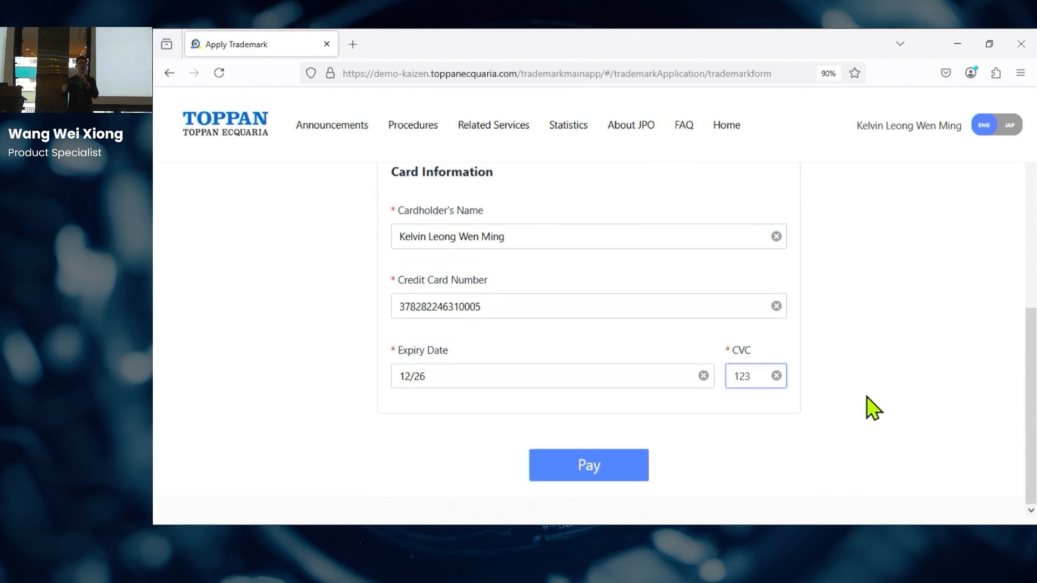
{"action": "left_click", "coordinate": [612, 476]}
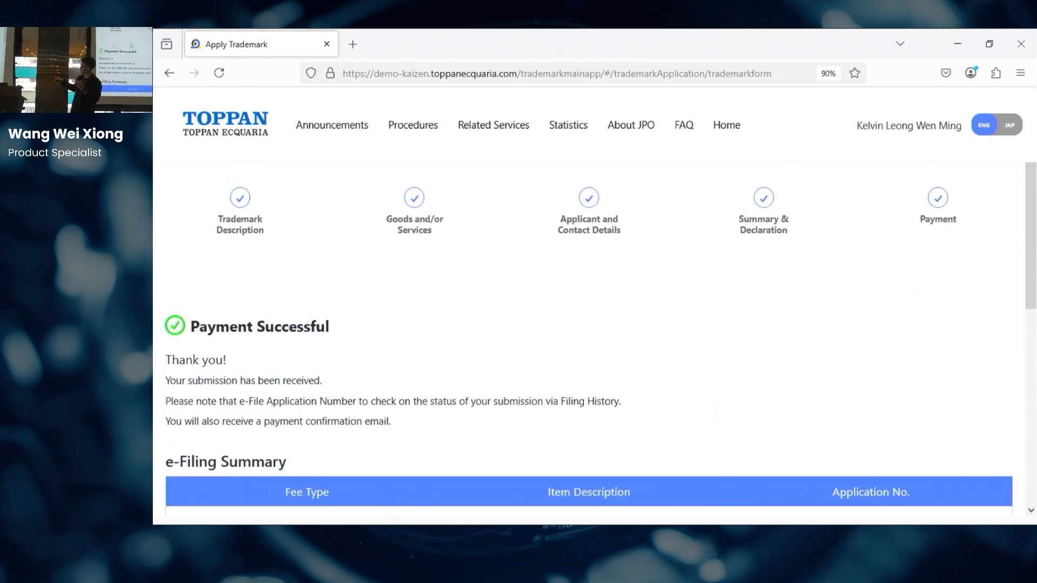
{"action": "scroll", "coordinate": [551, 398], "scroll_direction": "down", "scroll_amount": 5}
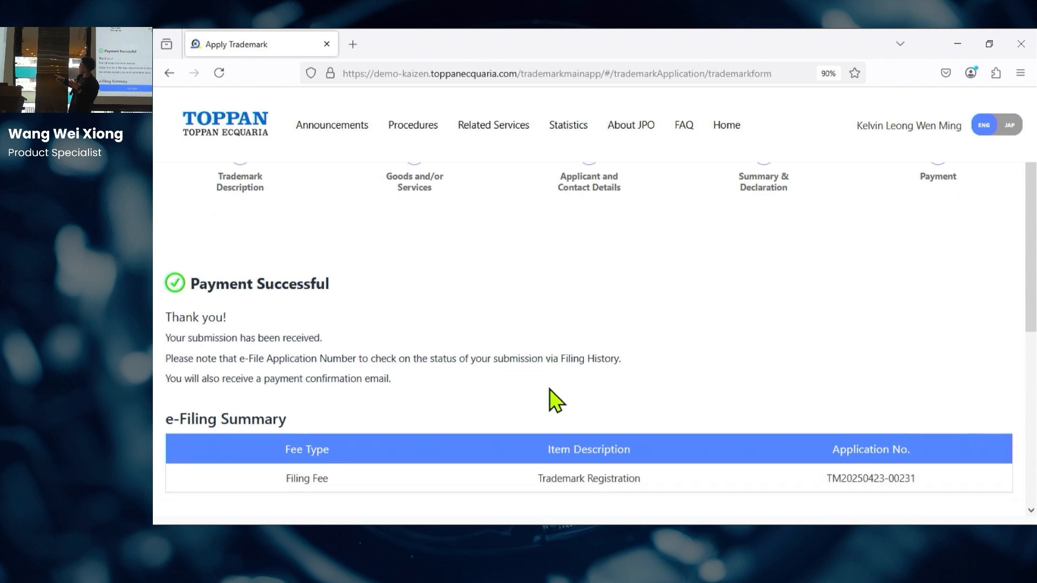
{"action": "scroll", "coordinate": [523, 351], "scroll_direction": "down", "scroll_amount": 2}
{"action": "scroll", "coordinate": [523, 351], "scroll_direction": "up", "scroll_amount": 5}
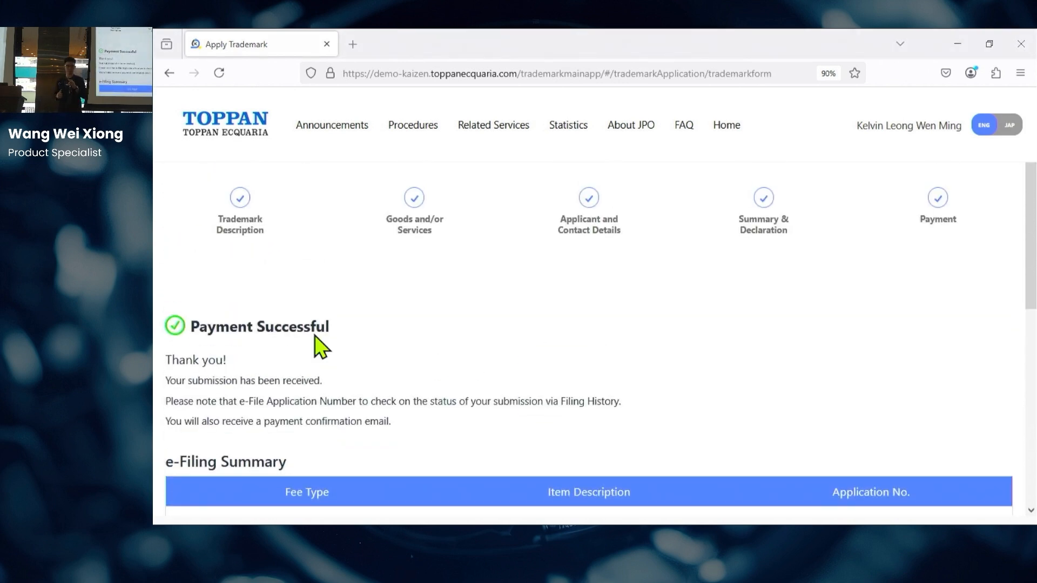
Step: Sign in to the officer app with the saved officer credentials
{"action": "key", "text": "alt+Tab"}
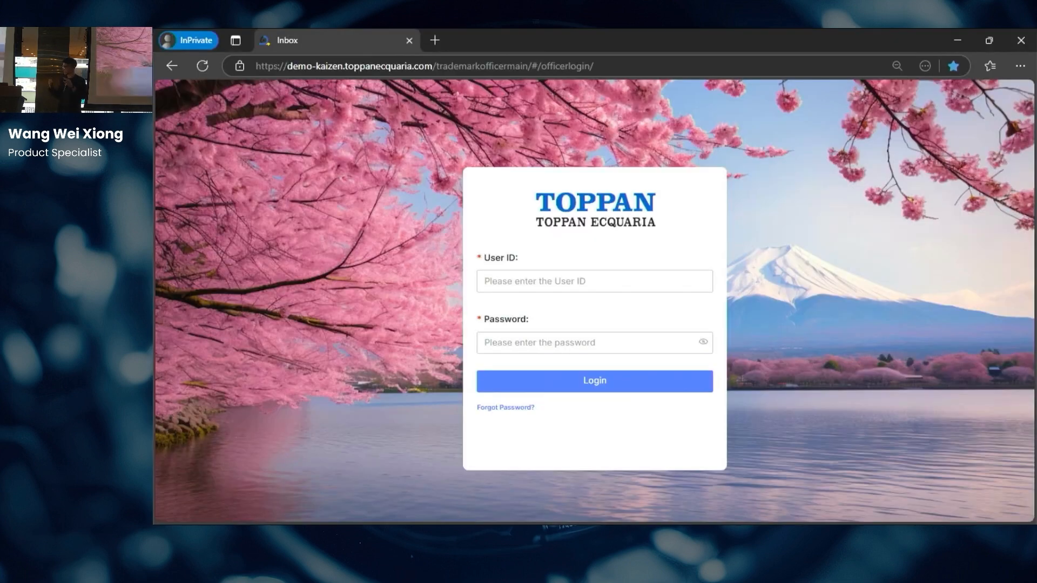
{"action": "left_click", "coordinate": [540, 273]}
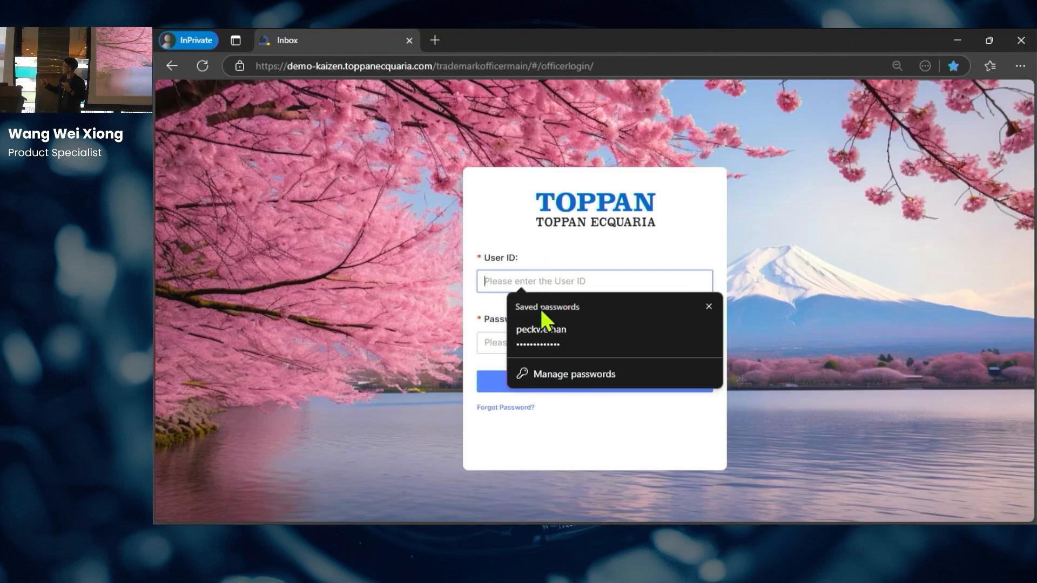
{"action": "left_click", "coordinate": [516, 330]}
{"action": "left_click", "coordinate": [556, 385]}
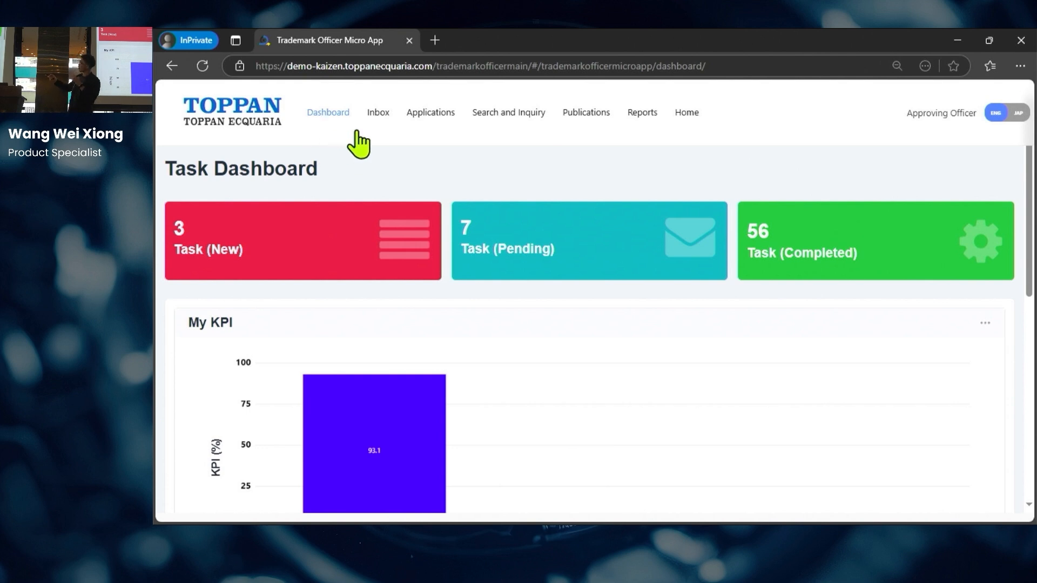
Step: Look over the Task Dashboard charts, then go to the Inbox
{"action": "mouse_move", "coordinate": [513, 123]}
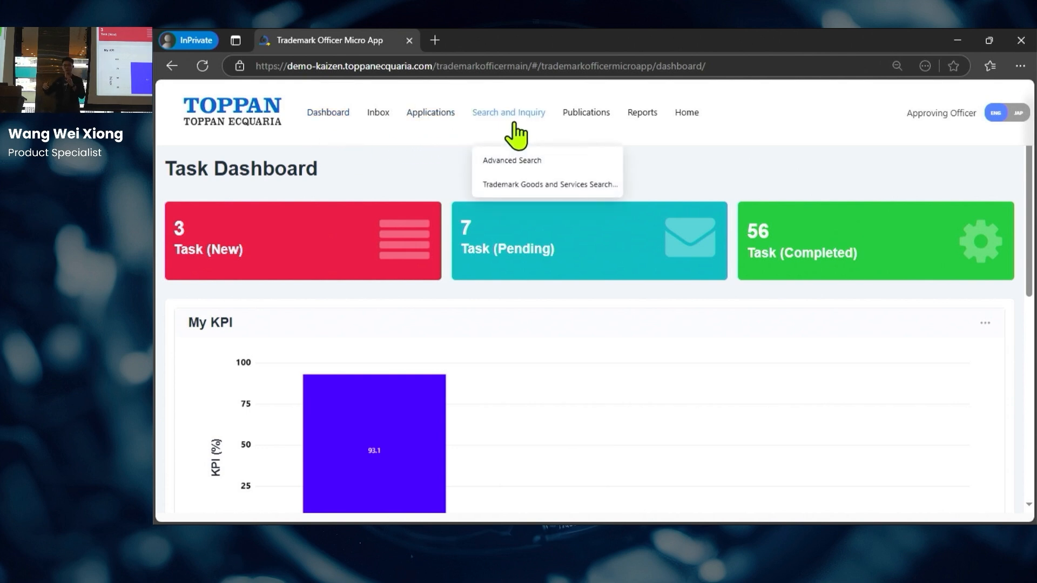
{"action": "mouse_move", "coordinate": [611, 138]}
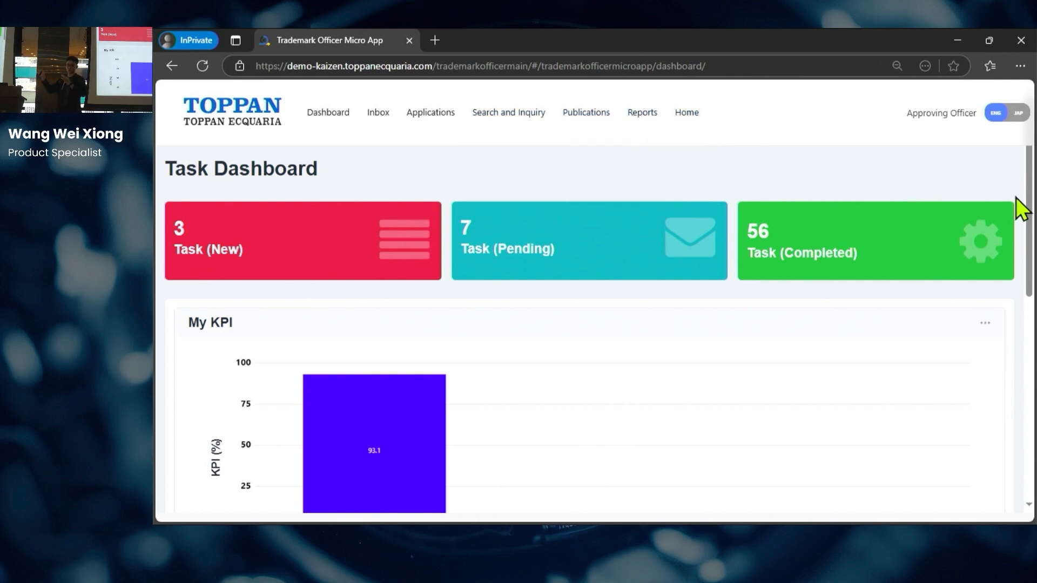
{"action": "left_click_drag", "start_coordinate": [1031, 189], "coordinate": [1036, 390]}
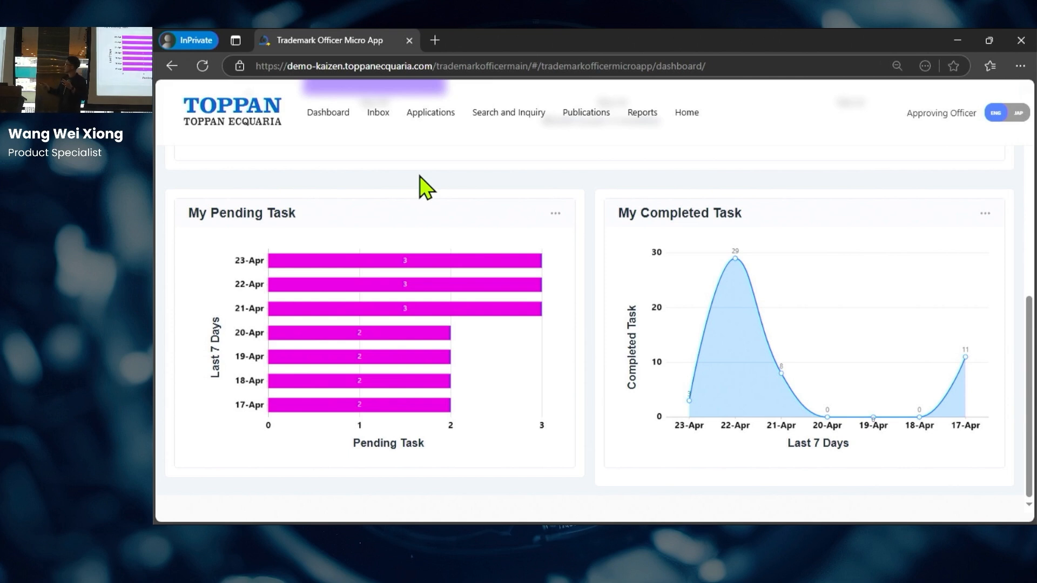
{"action": "left_click", "coordinate": [380, 113]}
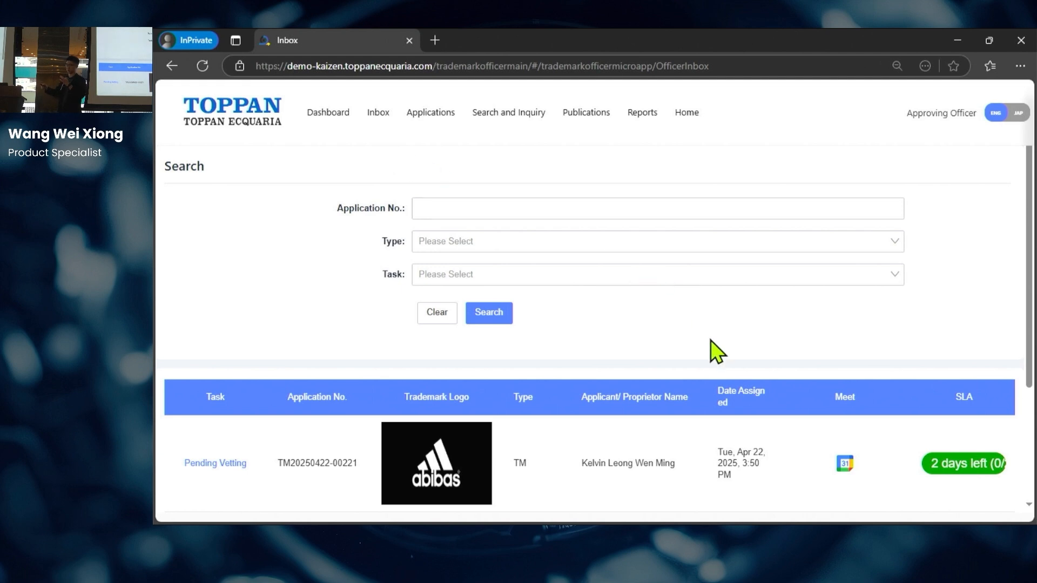
Step: Check the abibas application's calendar meeting, return to the Inbox, and close the calendar tab
{"action": "scroll", "coordinate": [757, 351], "scroll_direction": "down", "scroll_amount": 1}
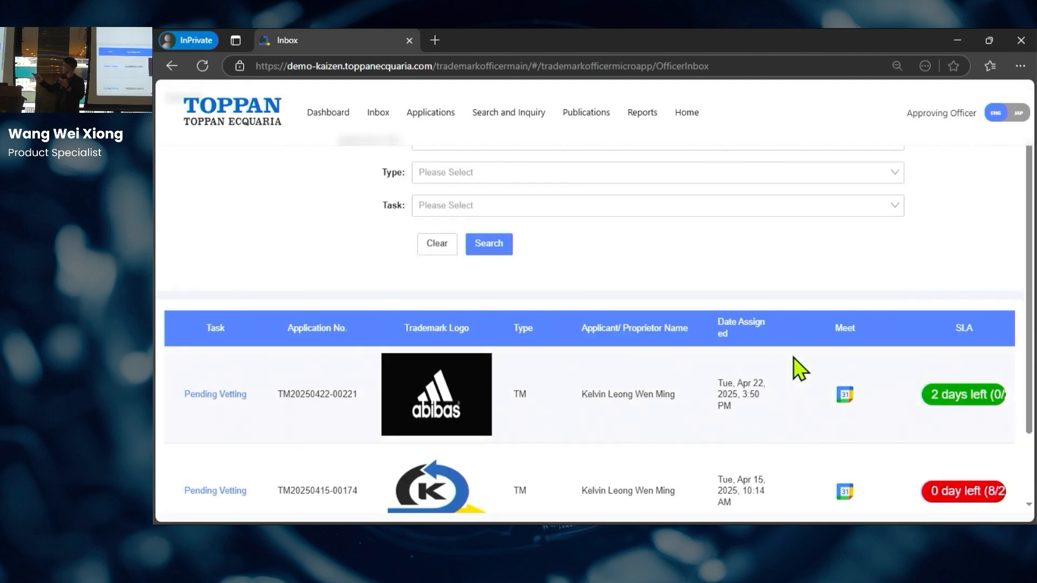
{"action": "left_click", "coordinate": [845, 395]}
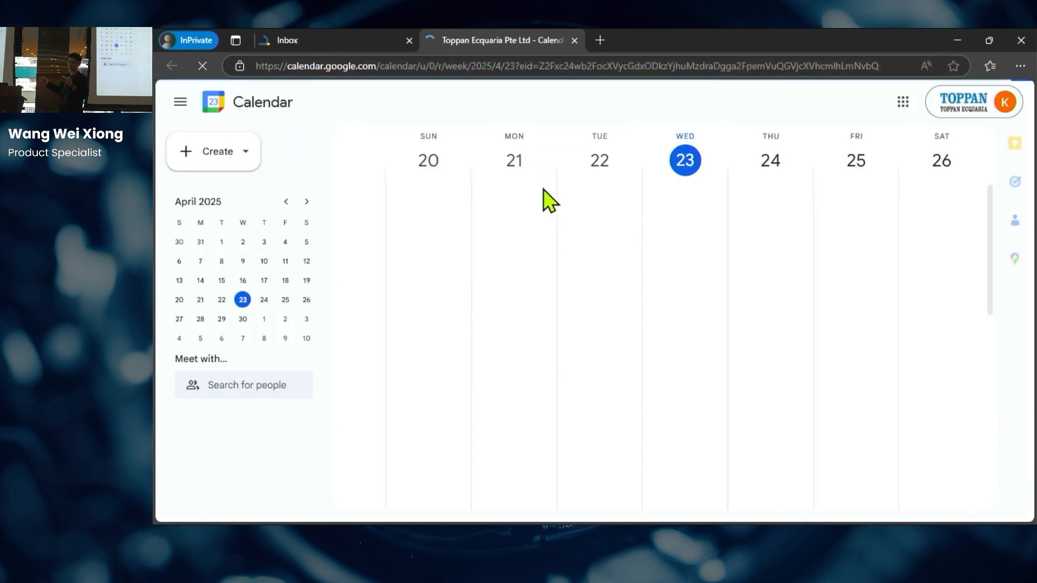
{"action": "left_click", "coordinate": [387, 42]}
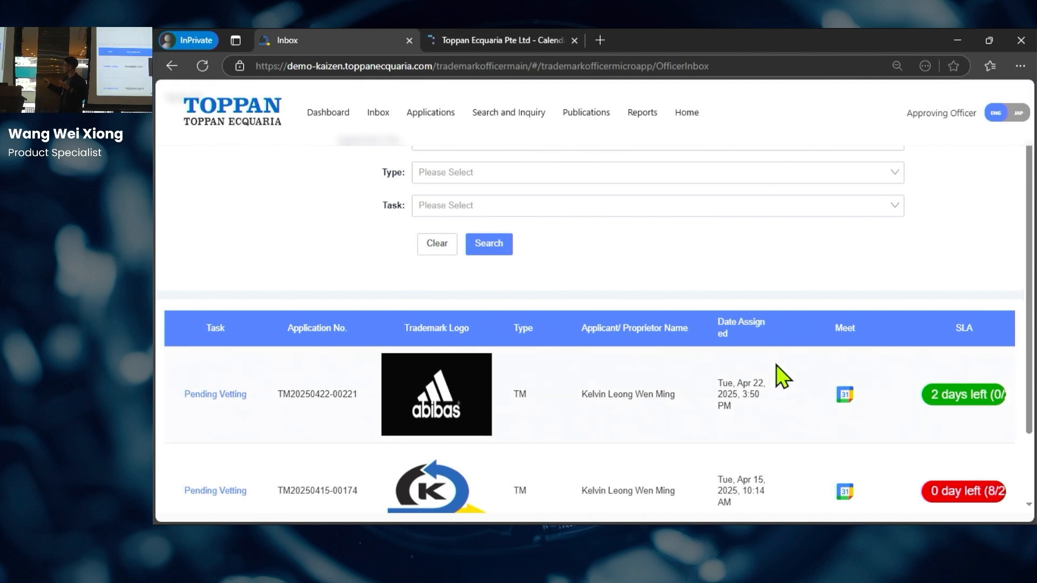
{"action": "left_click", "coordinate": [573, 41]}
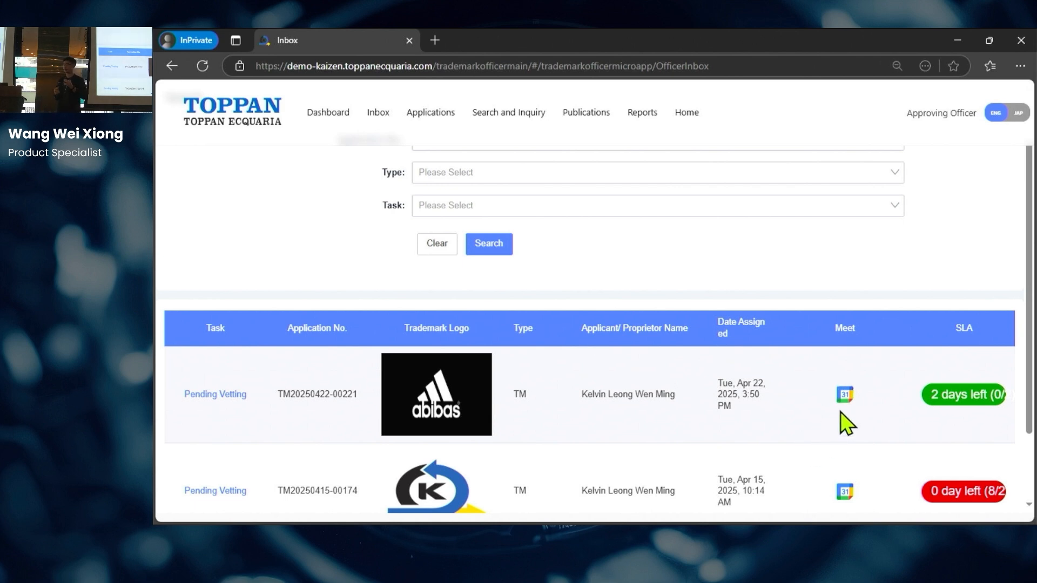
{"action": "left_click", "coordinate": [845, 397]}
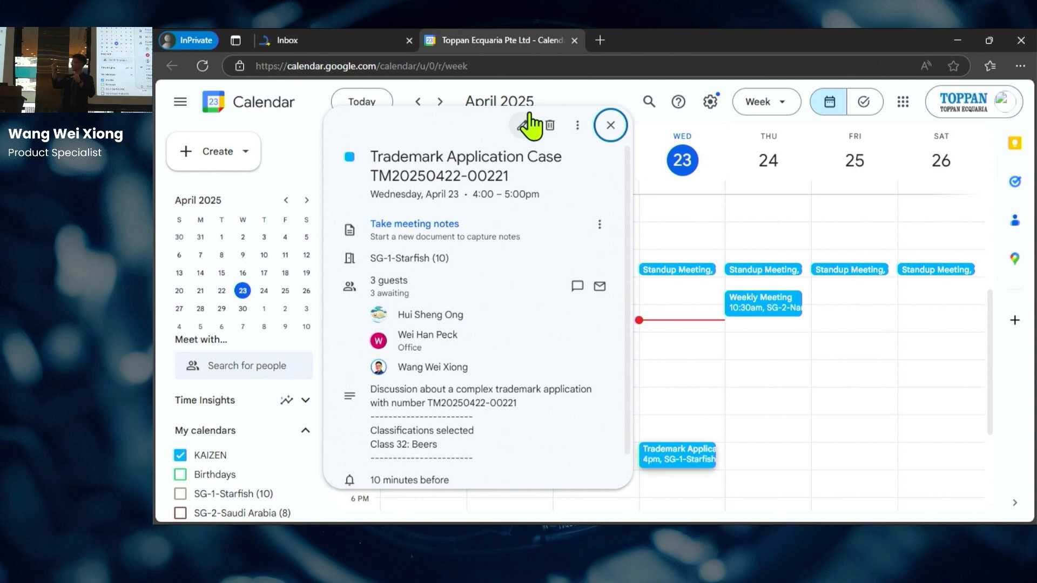
{"action": "scroll", "coordinate": [547, 209], "scroll_direction": "down", "scroll_amount": 1}
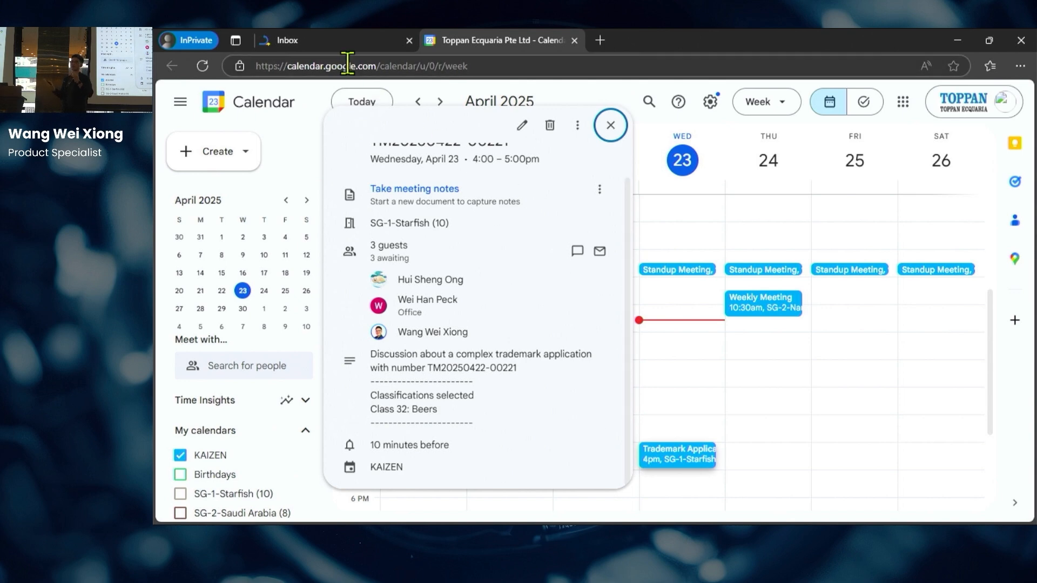
{"action": "left_click", "coordinate": [339, 44]}
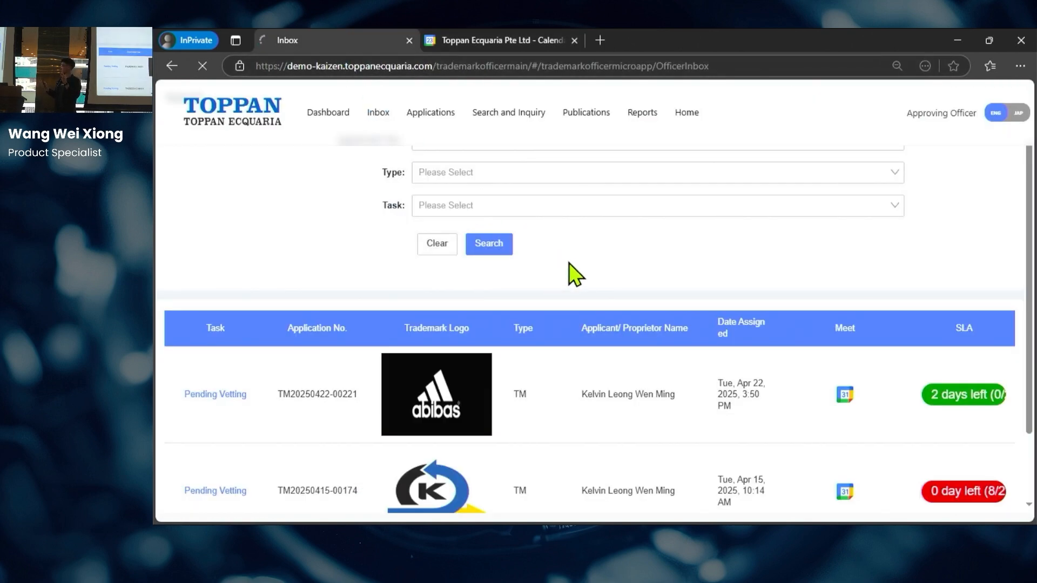
{"action": "left_click", "coordinate": [493, 246]}
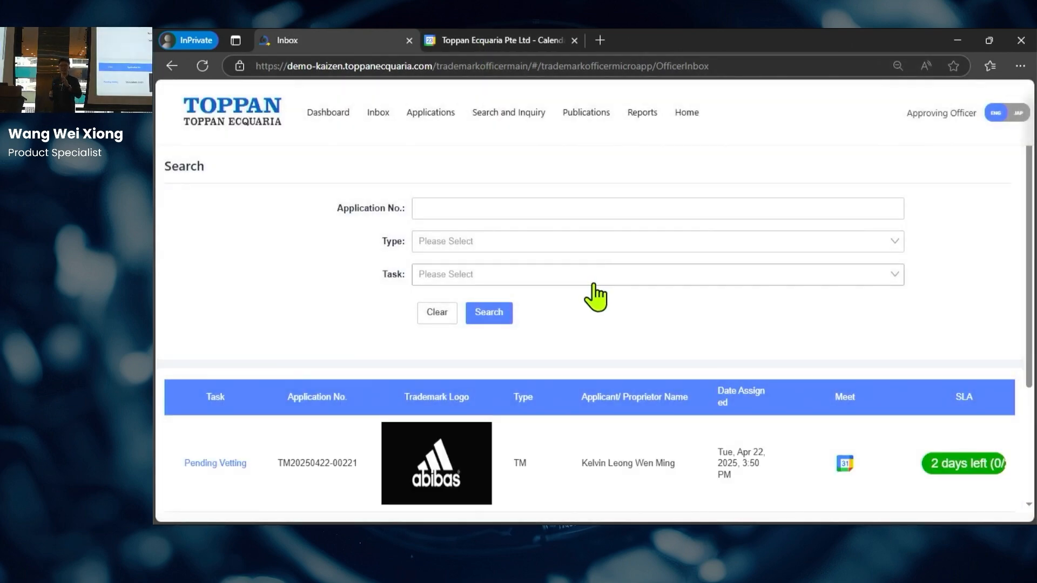
Step: Dismiss the meeting popup to show the week view and switch to KAIZEN Studio
{"action": "left_click", "coordinate": [494, 40]}
{"action": "left_click", "coordinate": [610, 135]}
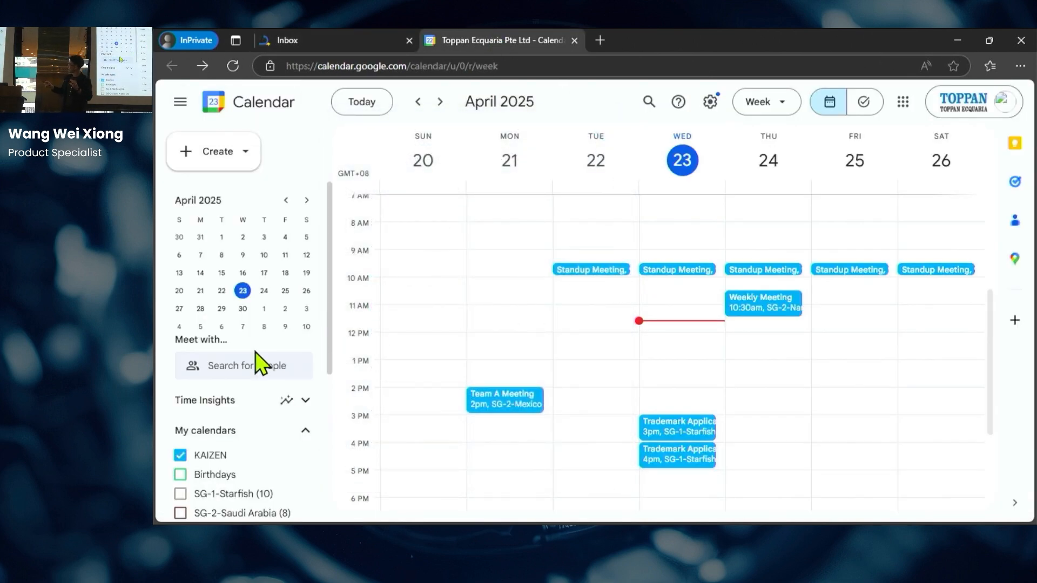
{"action": "key", "text": "alt+Tab"}
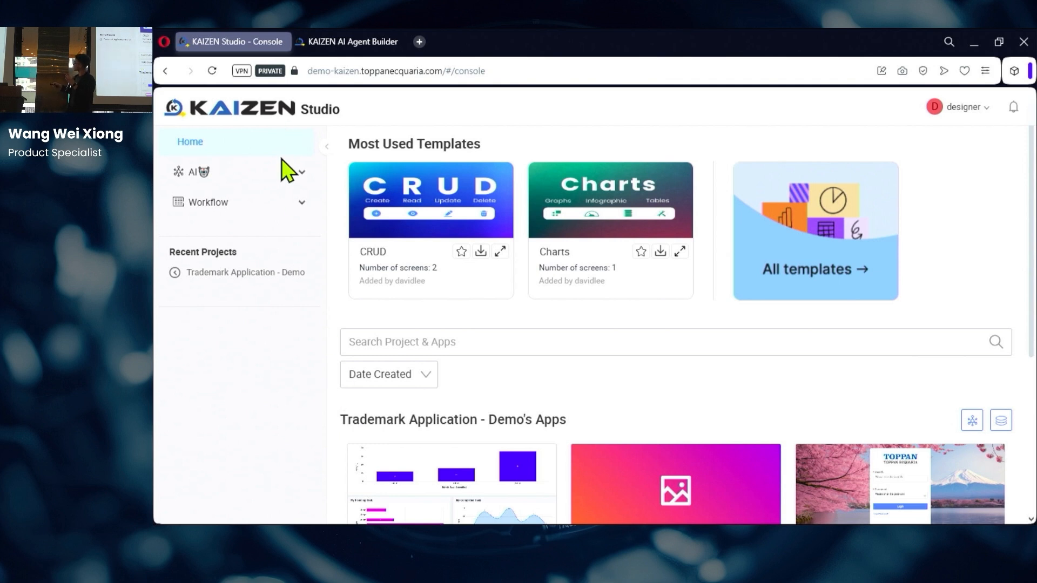
Step: Launch the AI Agent Builder from the AI menu and open the Meeting Scheduler Agent flow
{"action": "left_click", "coordinate": [282, 174]}
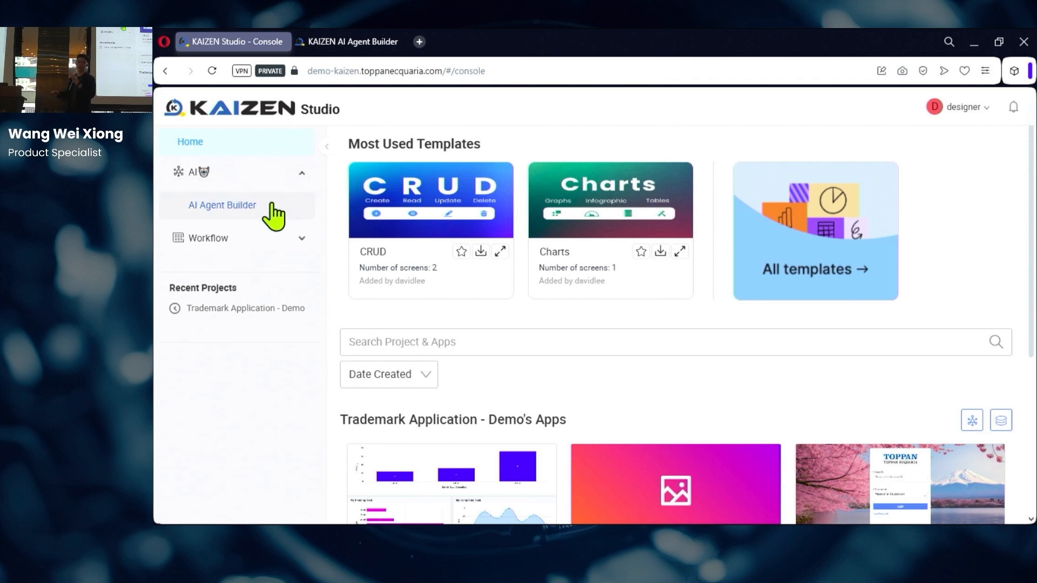
{"action": "left_click", "coordinate": [251, 206]}
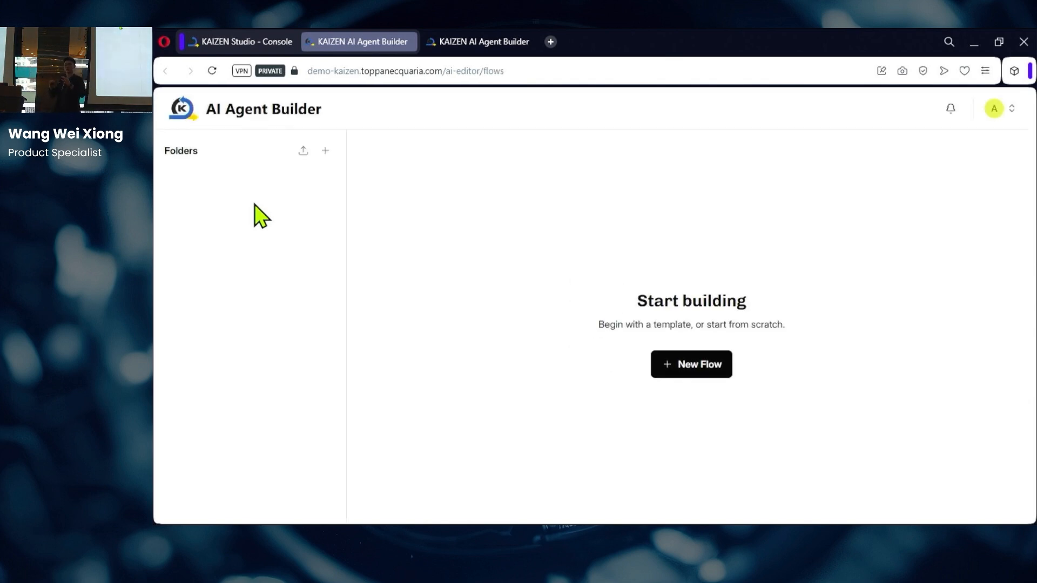
{"action": "left_click", "coordinate": [472, 42]}
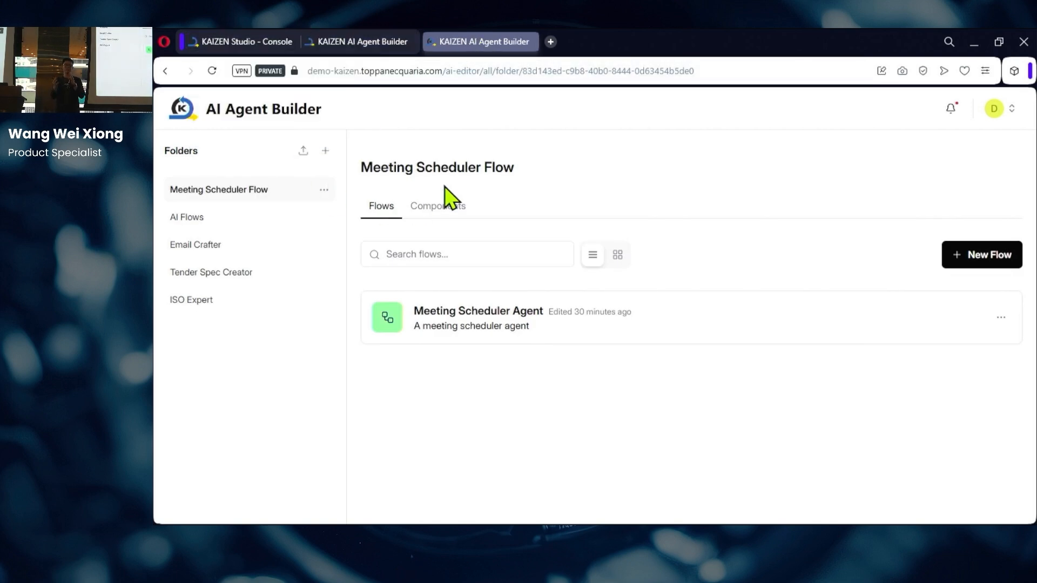
{"action": "left_click", "coordinate": [249, 37]}
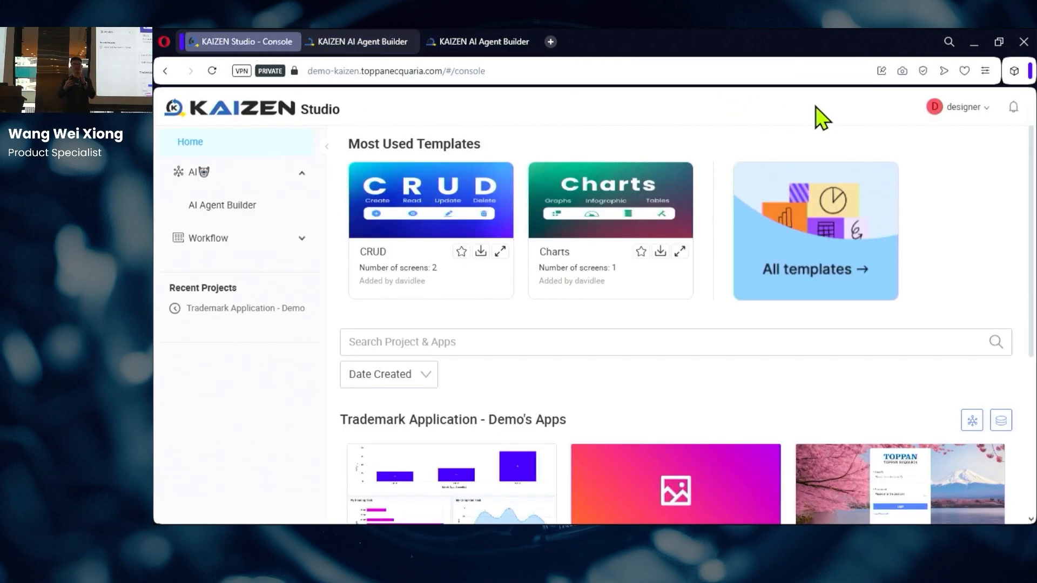
{"action": "left_click", "coordinate": [365, 46]}
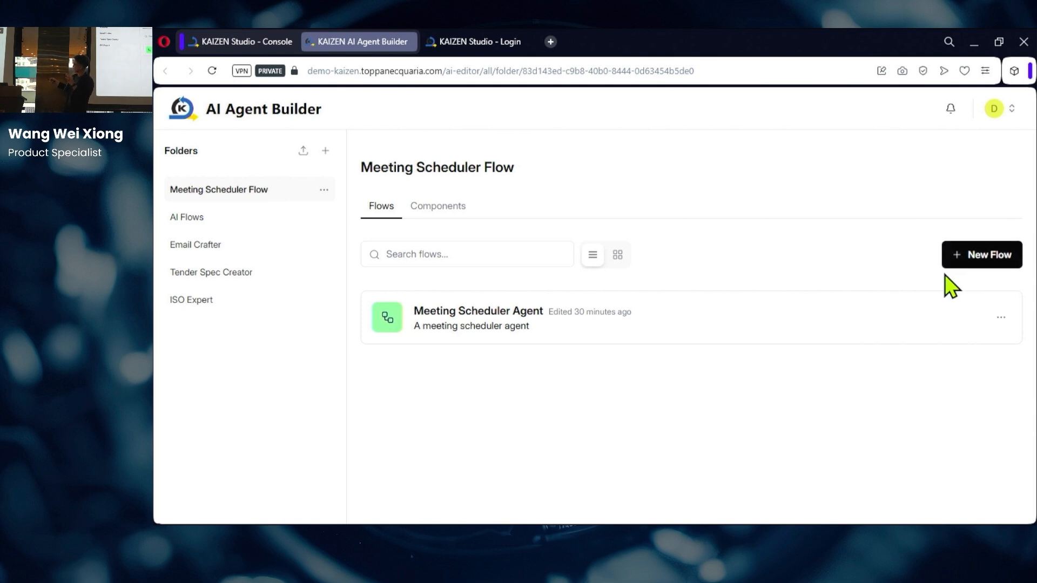
{"action": "left_click", "coordinate": [506, 340]}
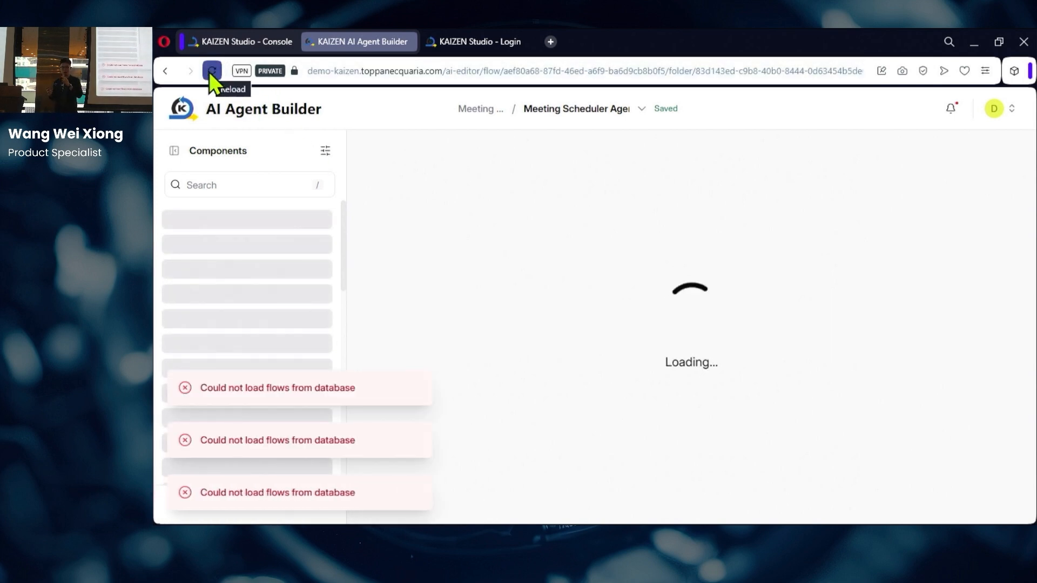
Step: Close the tab that failed to load flows and relaunch the AI Agent Builder
{"action": "mouse_move", "coordinate": [407, 42]}
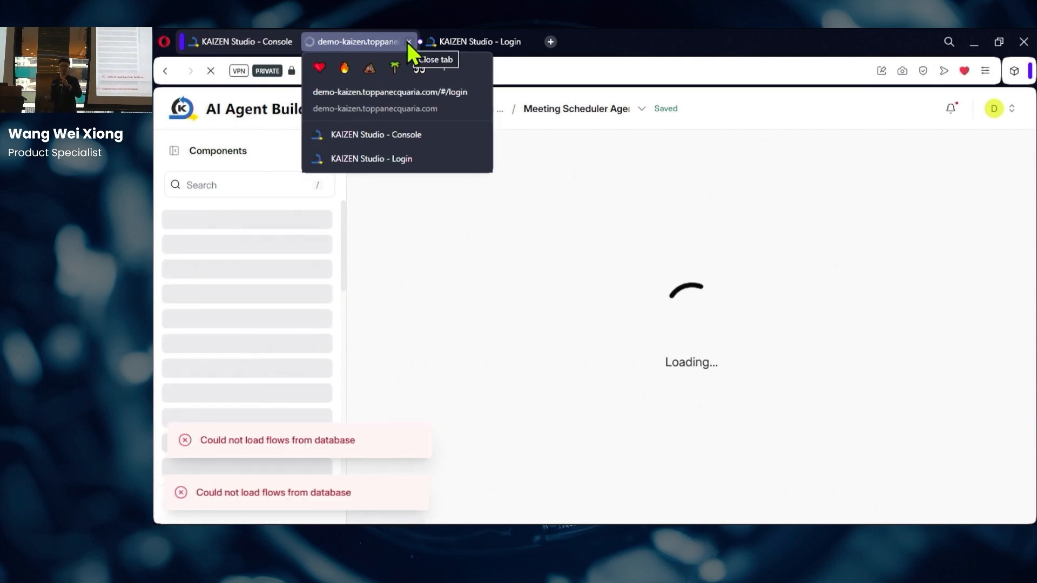
{"action": "left_click", "coordinate": [409, 43]}
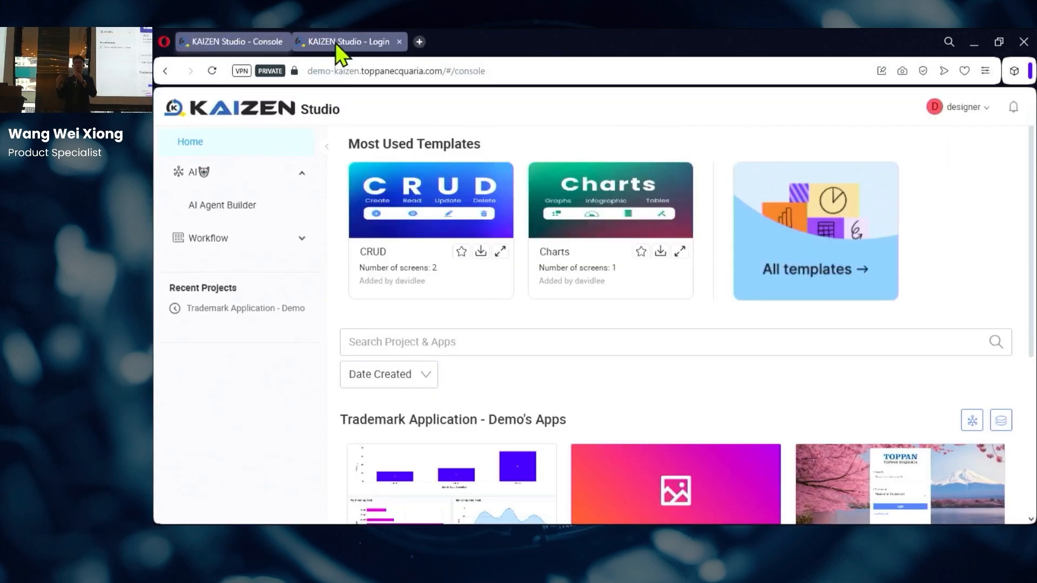
{"action": "mouse_move", "coordinate": [335, 42]}
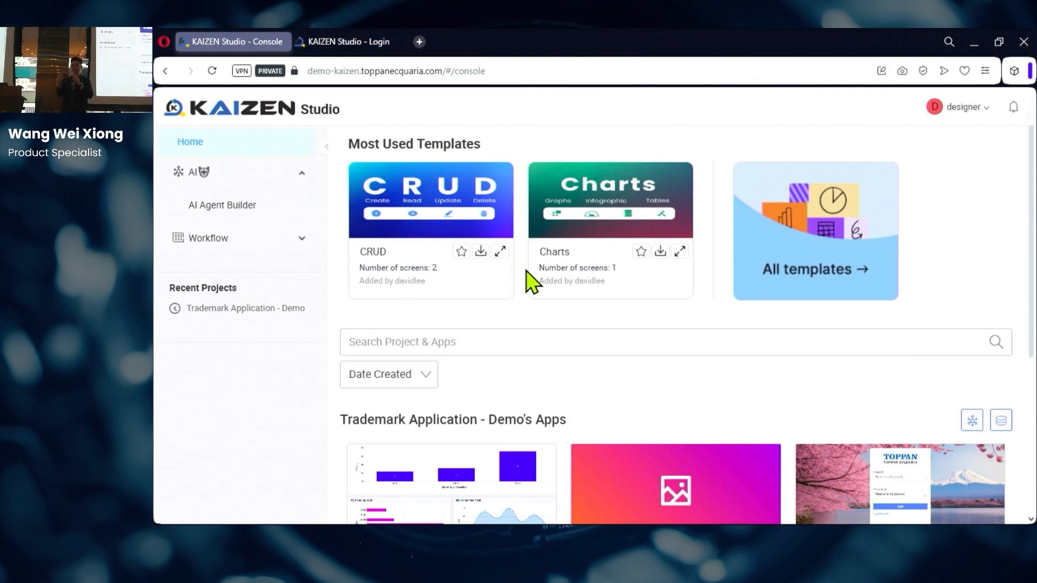
{"action": "left_click", "coordinate": [248, 206]}
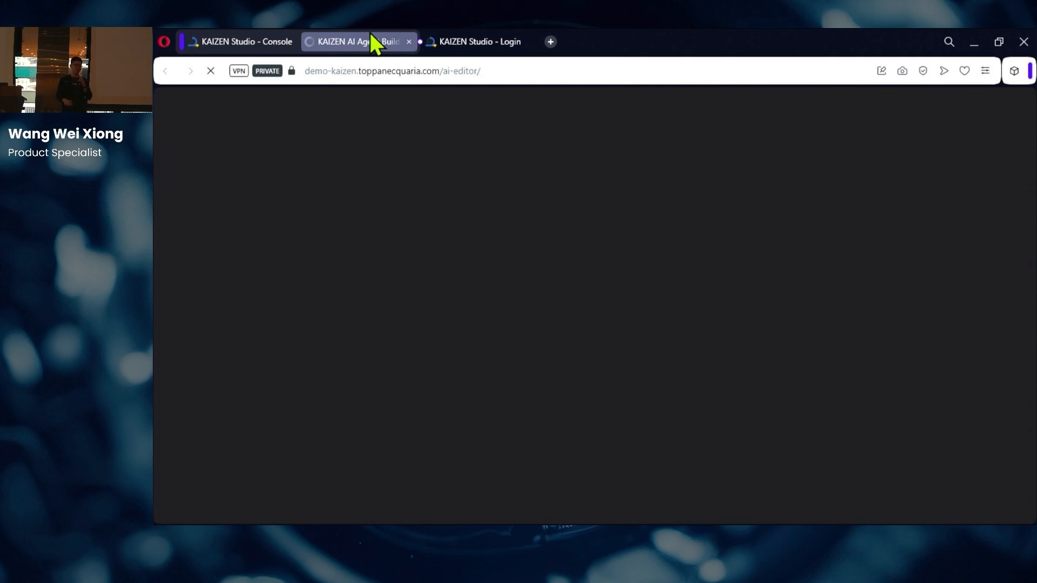
{"action": "mouse_move", "coordinate": [465, 45]}
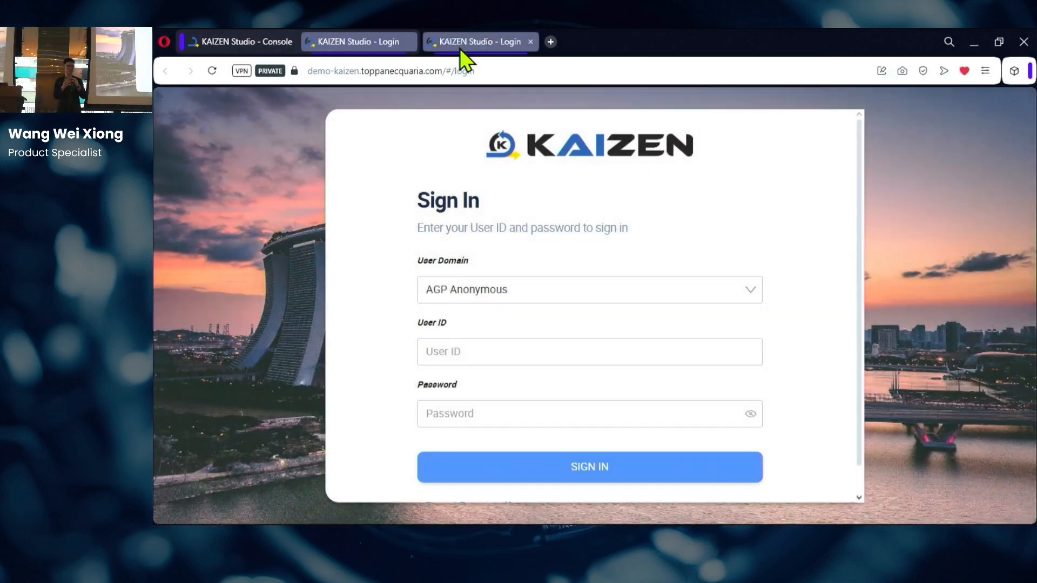
Step: Sign in under the AGP Designer domain with the designer user ID and password
{"action": "left_click", "coordinate": [503, 296]}
{"action": "left_click", "coordinate": [475, 343]}
{"action": "left_click", "coordinate": [470, 357]}
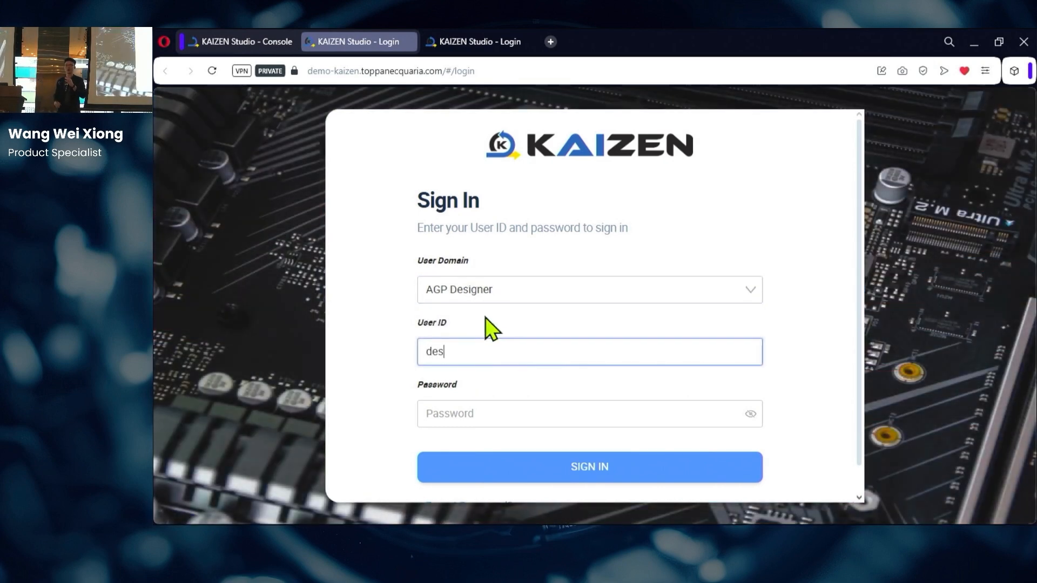
{"action": "type", "text": "designer2"}
{"action": "left_click", "coordinate": [545, 405]}
{"action": "type", "text": "••••••••••••"}
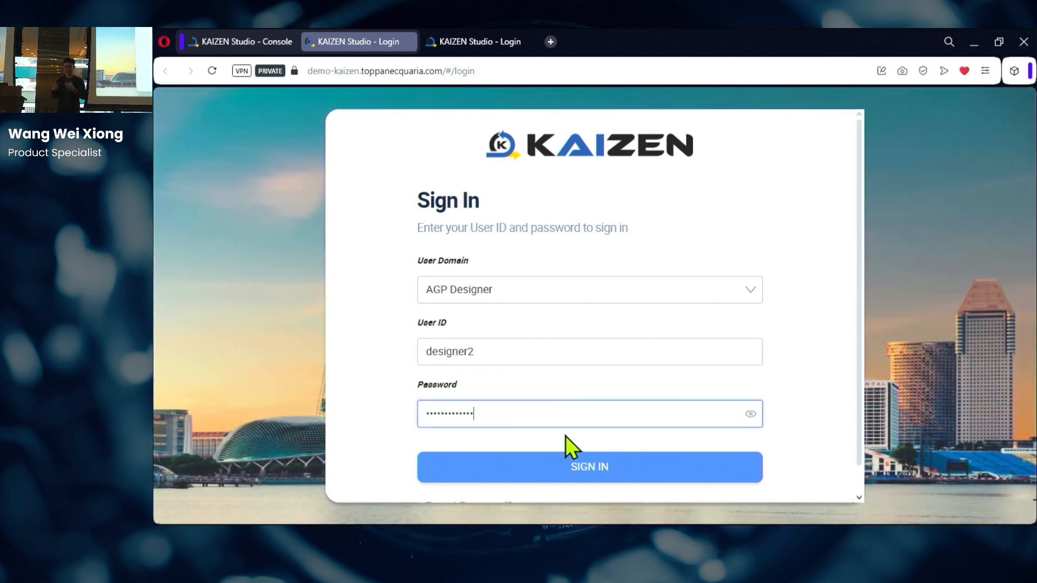
{"action": "left_click", "coordinate": [567, 465]}
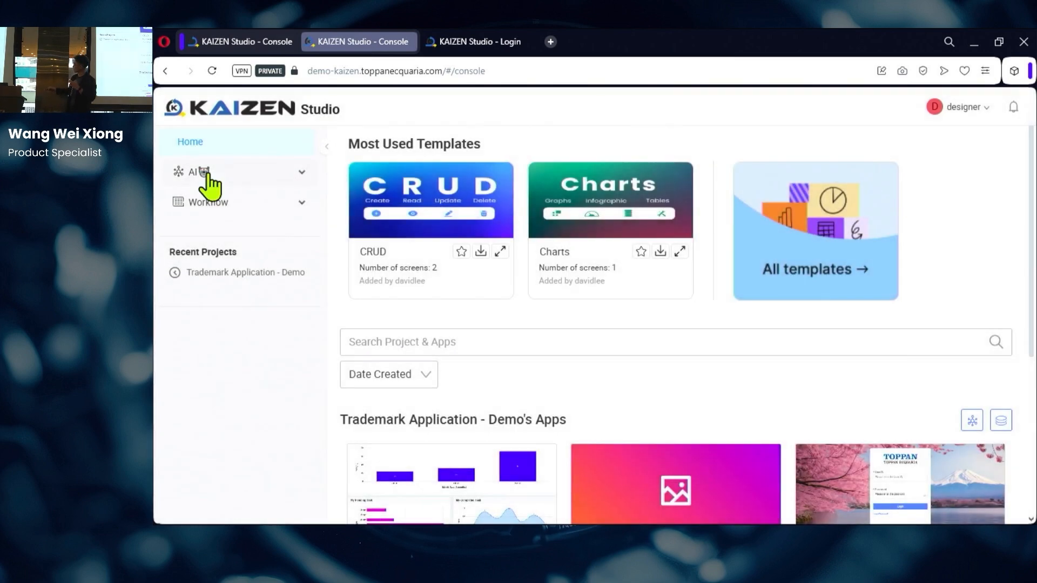
Step: Open AI > AI Agent Builder and load the Meeting Scheduler Agent flow
{"action": "left_click", "coordinate": [210, 174]}
{"action": "left_click", "coordinate": [212, 205]}
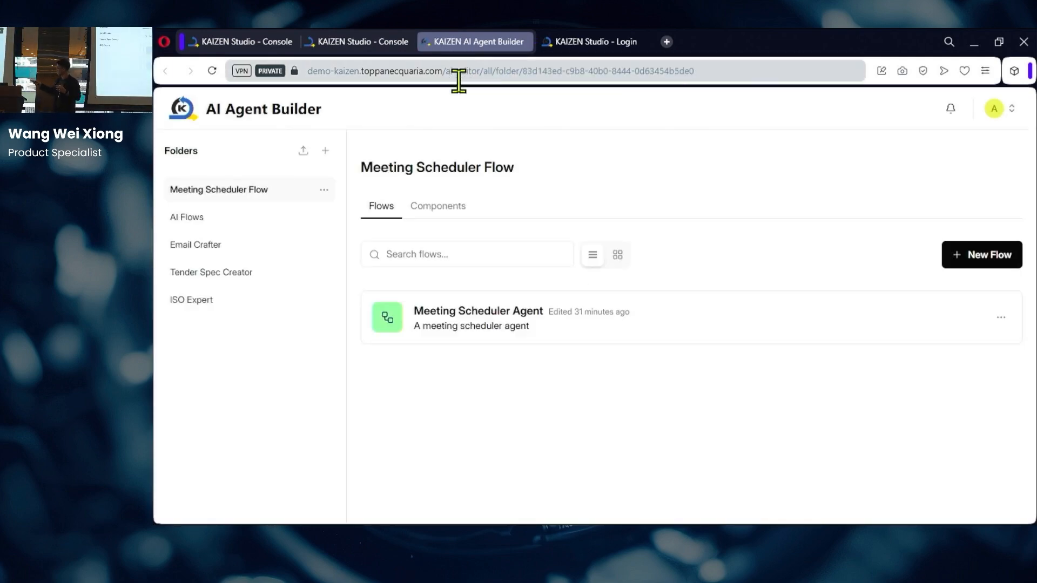
{"action": "left_click", "coordinate": [514, 323]}
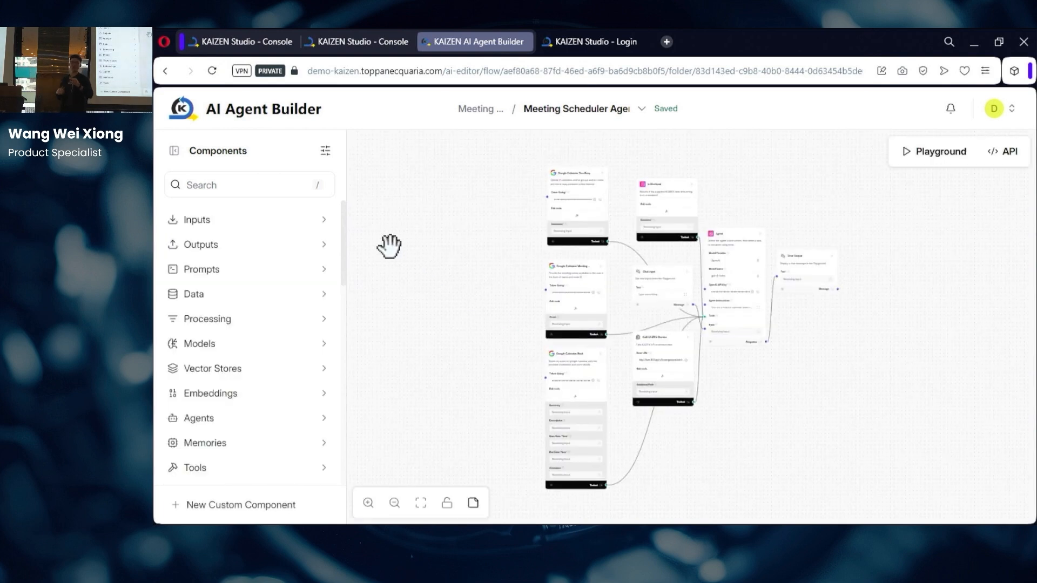
Step: Zoom the page to 150%, pan to the flow nodes, and peek at Inputs and Outputs components
{"action": "key", "text": "ctrl+plus"}
{"action": "key", "text": "ctrl+plus"}
{"action": "key", "text": "ctrl+plus"}
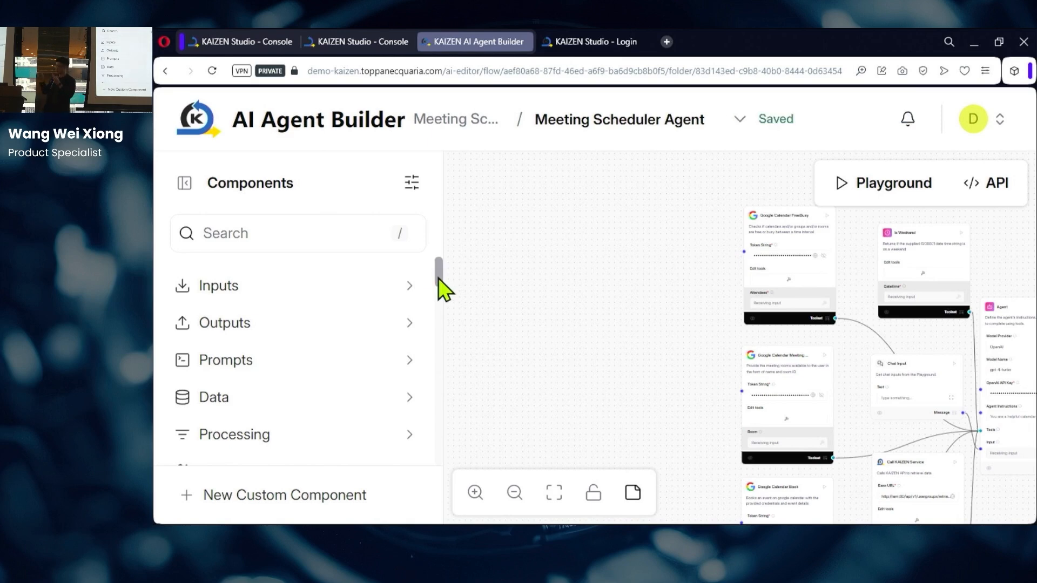
{"action": "left_click_drag", "start_coordinate": [591, 284], "coordinate": [416, 271]}
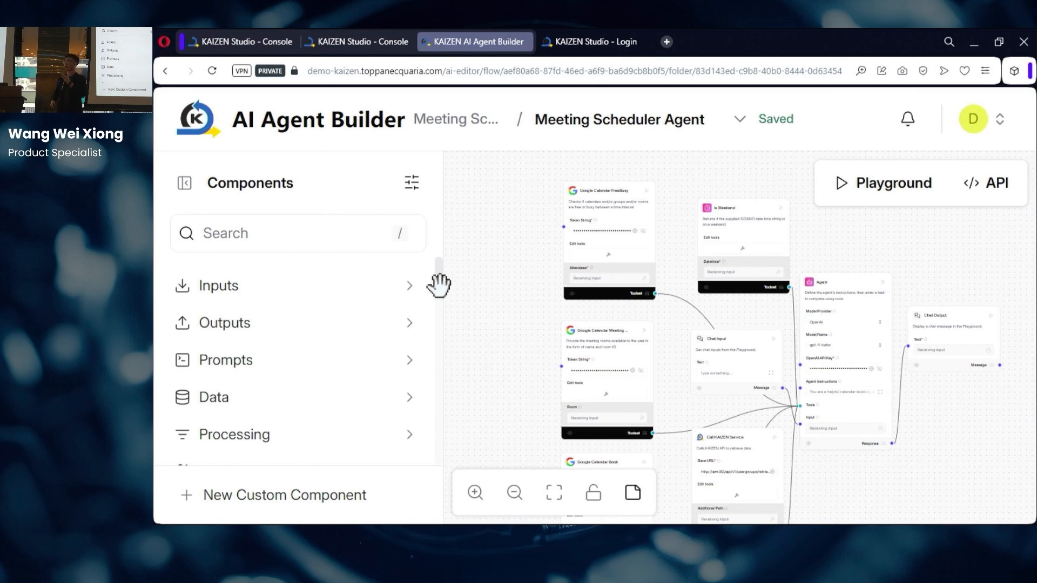
{"action": "left_click", "coordinate": [288, 285]}
{"action": "left_click", "coordinate": [287, 292]}
{"action": "left_click", "coordinate": [288, 330]}
{"action": "left_click", "coordinate": [288, 332]}
Step: Browse the Prompts, model provider and Tools component categories
{"action": "scroll", "coordinate": [290, 344], "scroll_direction": "down", "scroll_amount": 2}
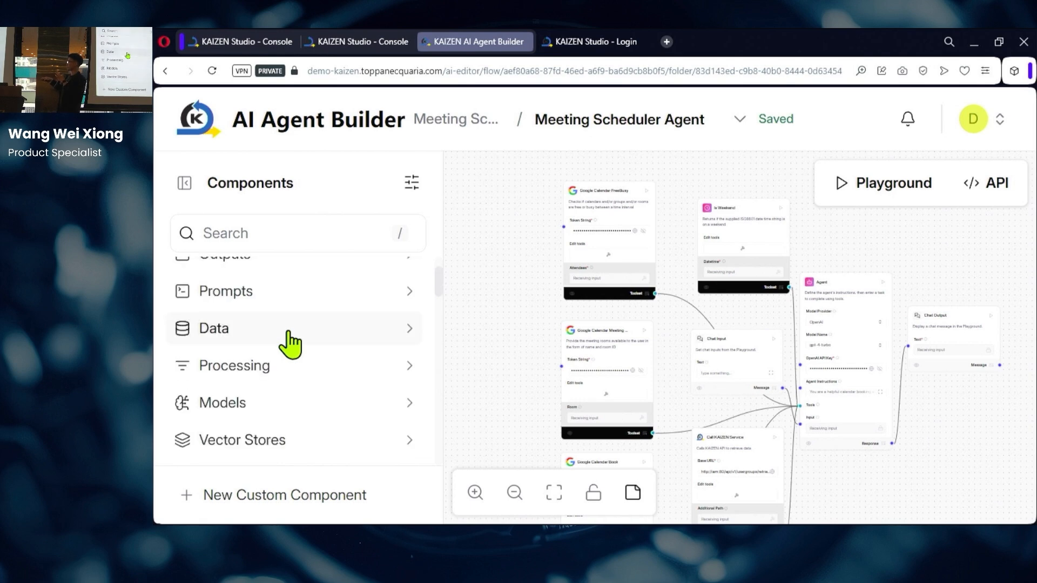
{"action": "left_click", "coordinate": [289, 298]}
{"action": "left_click", "coordinate": [289, 298]}
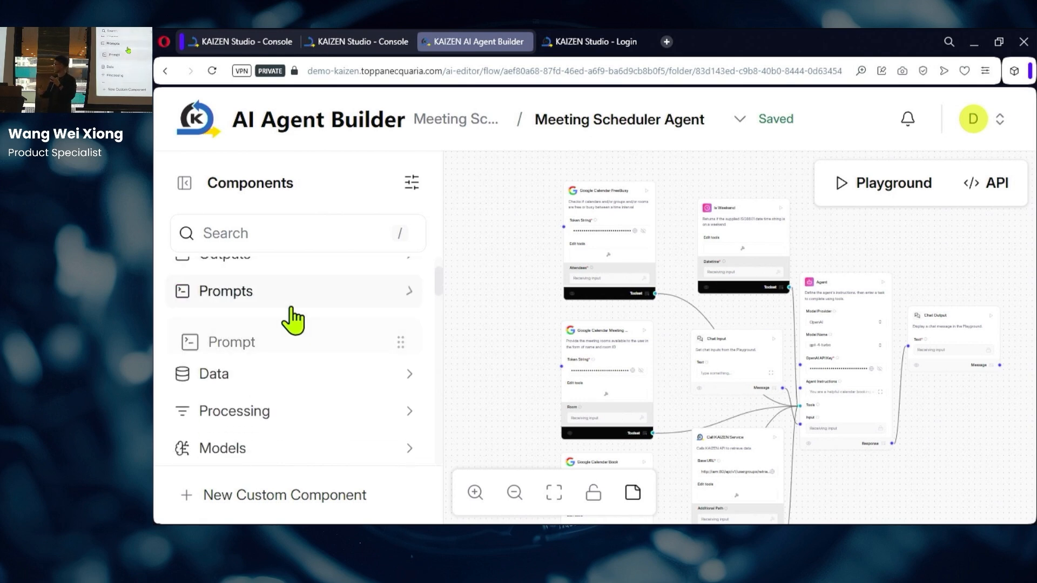
{"action": "scroll", "coordinate": [295, 410], "scroll_direction": "down", "scroll_amount": 2}
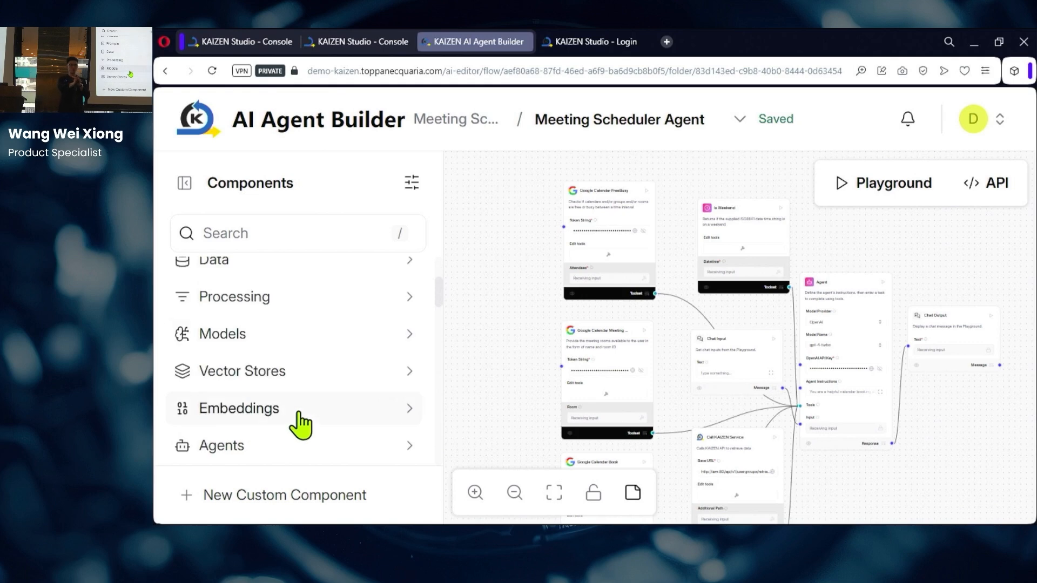
{"action": "left_click", "coordinate": [312, 341]}
{"action": "scroll", "coordinate": [313, 363], "scroll_direction": "down", "scroll_amount": 2}
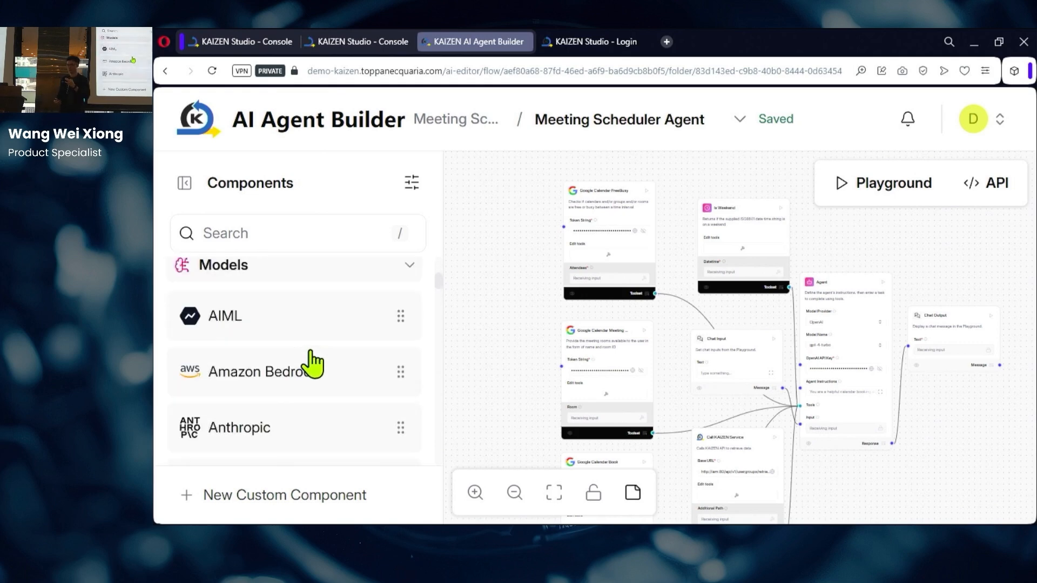
{"action": "left_click", "coordinate": [322, 279]}
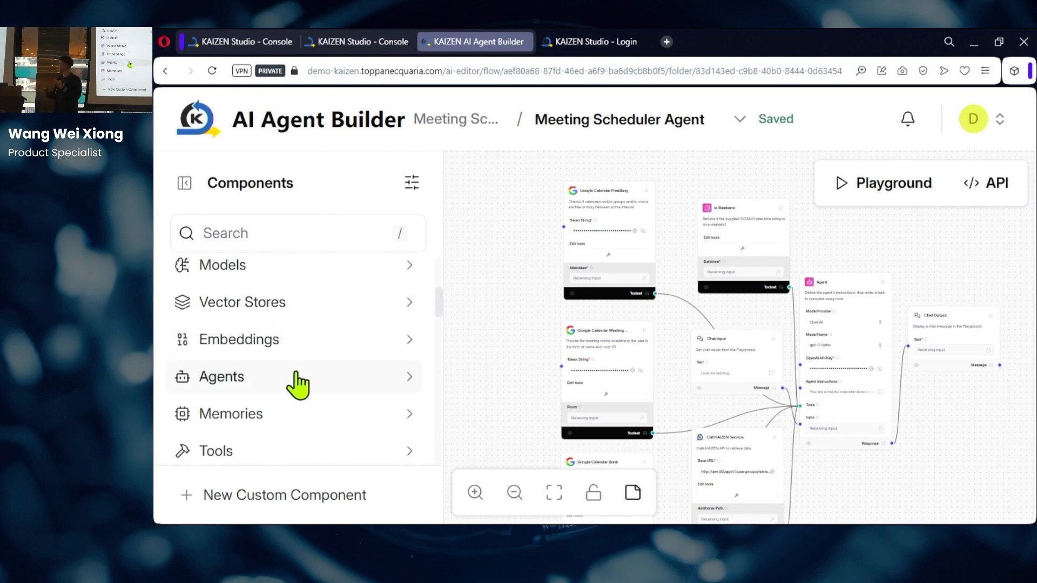
{"action": "scroll", "coordinate": [298, 384], "scroll_direction": "down", "scroll_amount": 1}
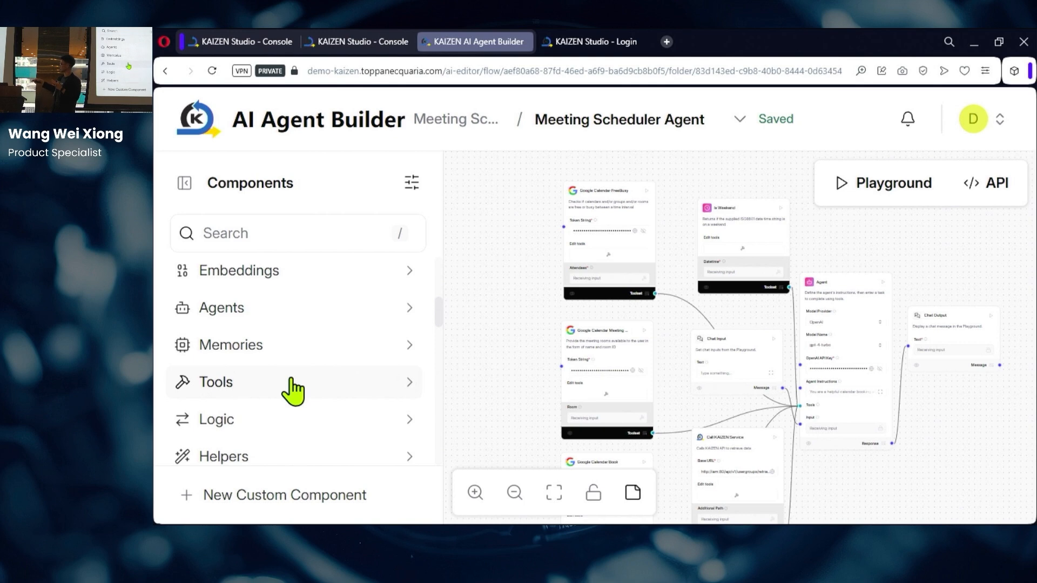
{"action": "left_click", "coordinate": [294, 386]}
Step: Scroll the Components sidebar and expand the Google component group
{"action": "scroll", "coordinate": [293, 388], "scroll_direction": "down", "scroll_amount": 1}
{"action": "scroll", "coordinate": [293, 389], "scroll_direction": "down", "scroll_amount": 3}
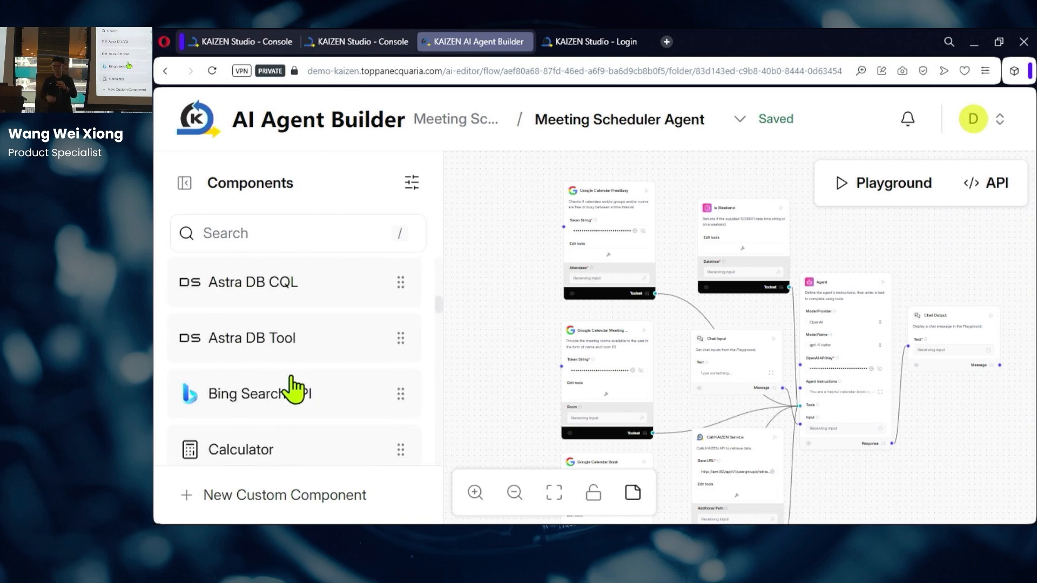
{"action": "scroll", "coordinate": [292, 370], "scroll_direction": "down", "scroll_amount": 7}
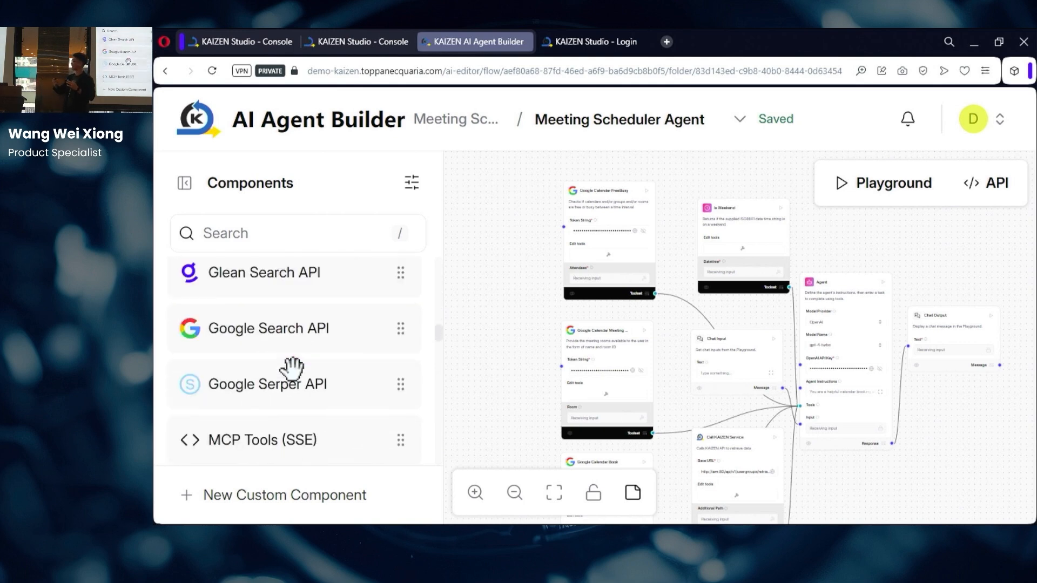
{"action": "scroll", "coordinate": [292, 370], "scroll_direction": "up", "scroll_amount": 1}
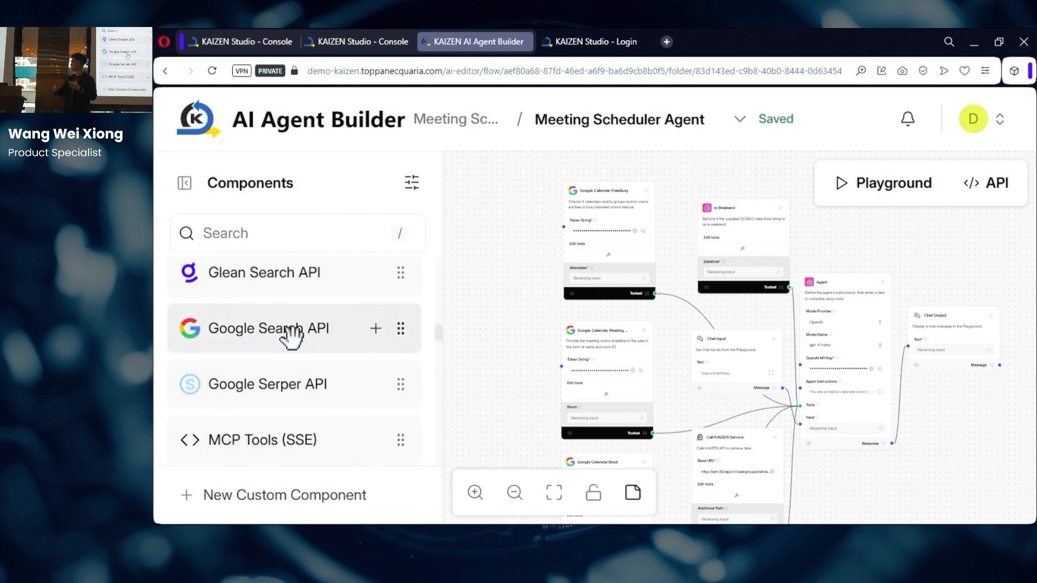
{"action": "scroll", "coordinate": [289, 363], "scroll_direction": "down", "scroll_amount": 10}
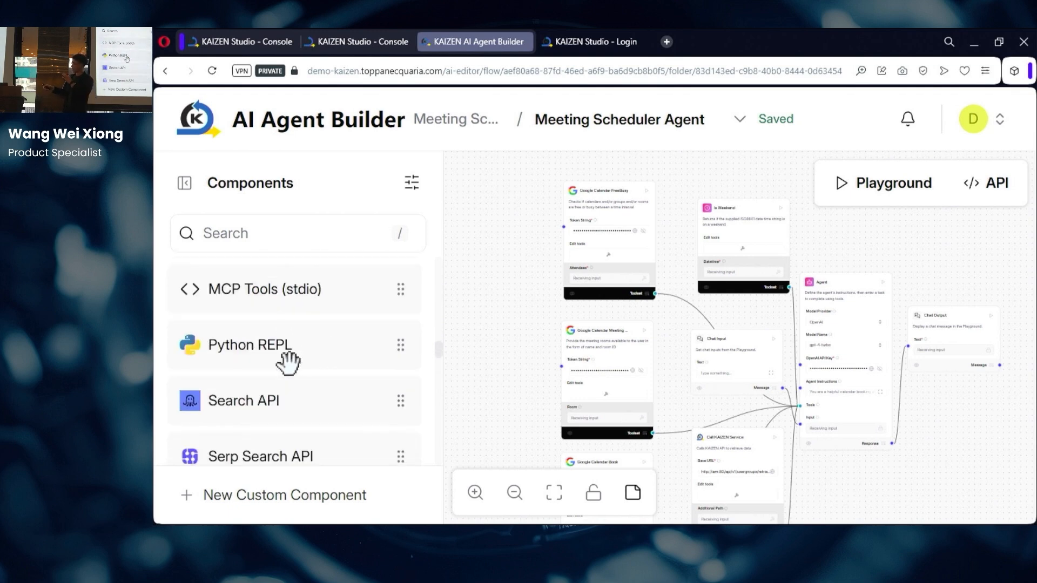
{"action": "scroll", "coordinate": [289, 365], "scroll_direction": "down", "scroll_amount": 6}
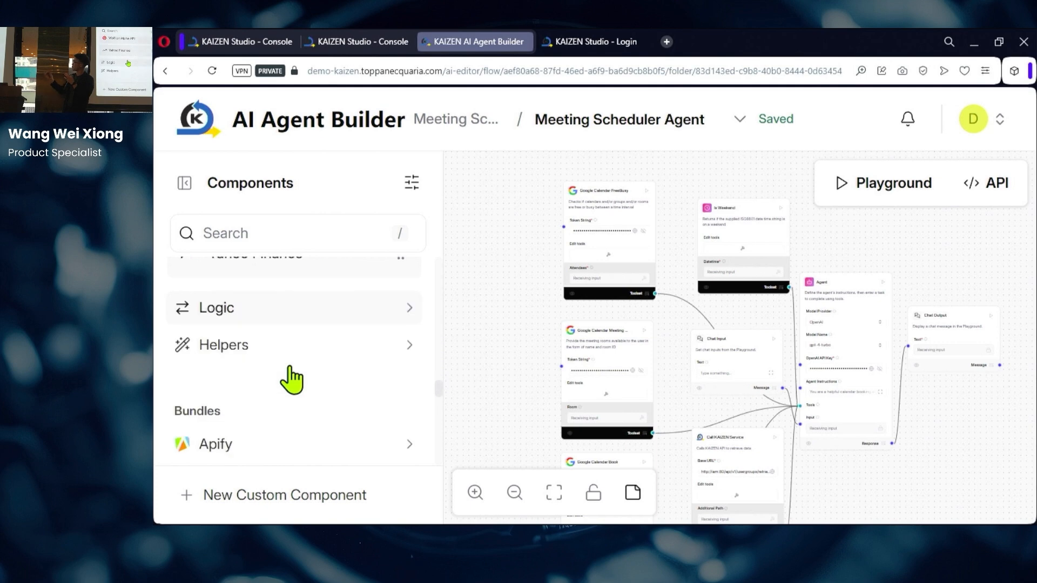
{"action": "scroll", "coordinate": [290, 372], "scroll_direction": "up", "scroll_amount": 5}
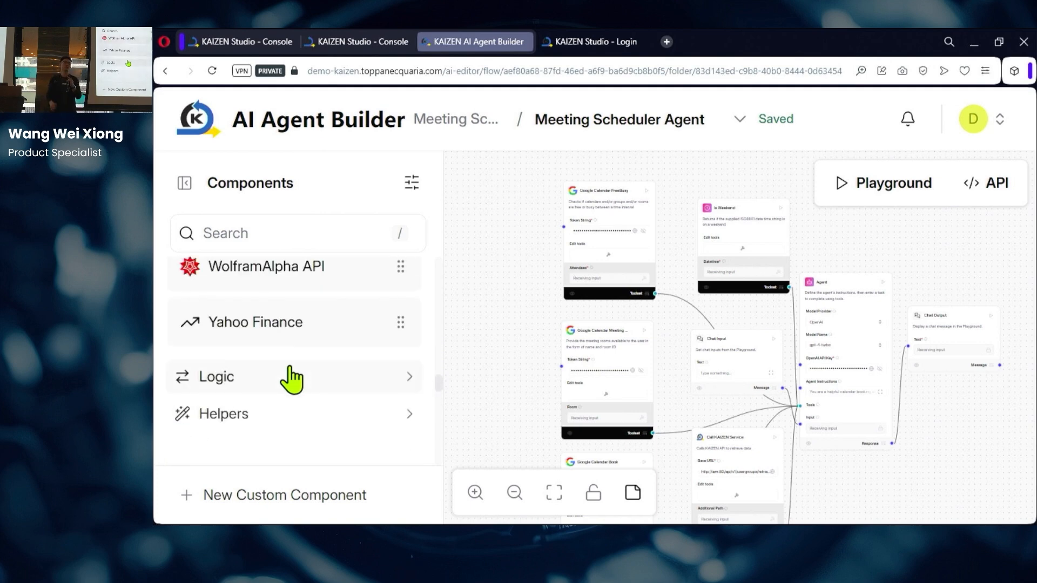
{"action": "scroll", "coordinate": [294, 378], "scroll_direction": "up", "scroll_amount": 1}
{"action": "scroll", "coordinate": [297, 377], "scroll_direction": "down", "scroll_amount": 5}
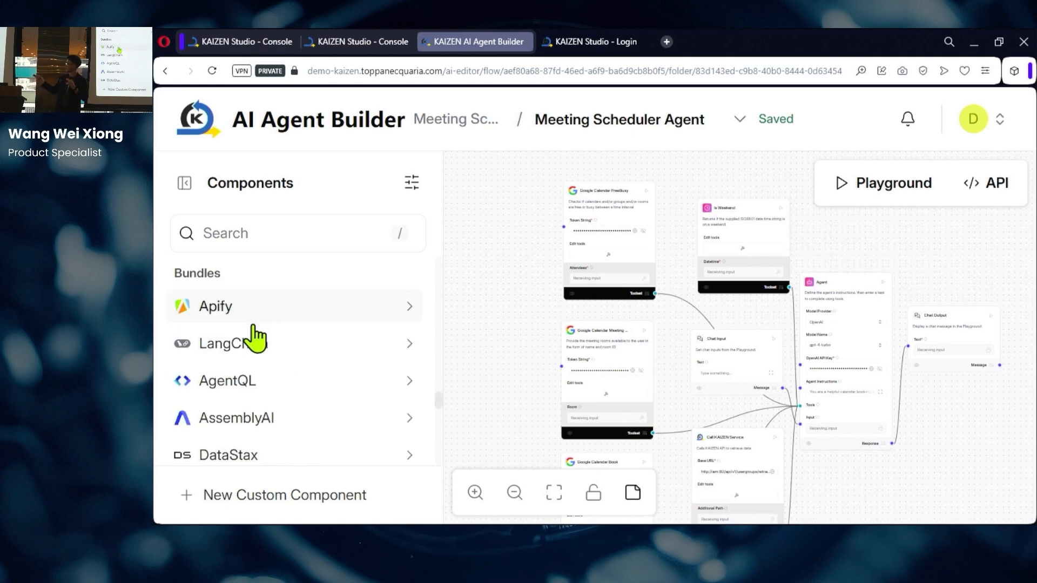
{"action": "scroll", "coordinate": [278, 362], "scroll_direction": "down", "scroll_amount": 2}
{"action": "scroll", "coordinate": [281, 370], "scroll_direction": "down", "scroll_amount": 4}
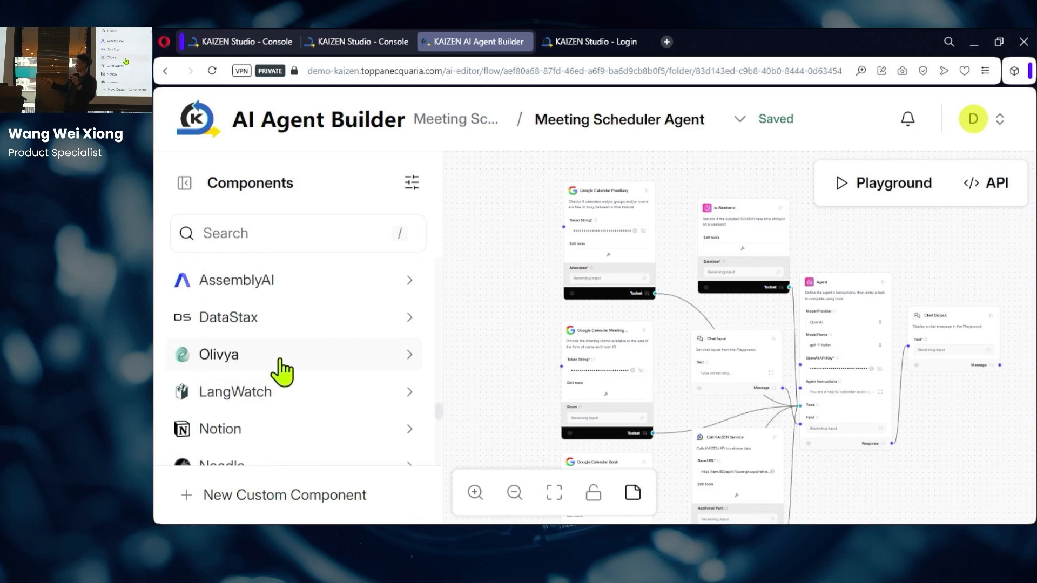
{"action": "scroll", "coordinate": [270, 370], "scroll_direction": "down", "scroll_amount": 4}
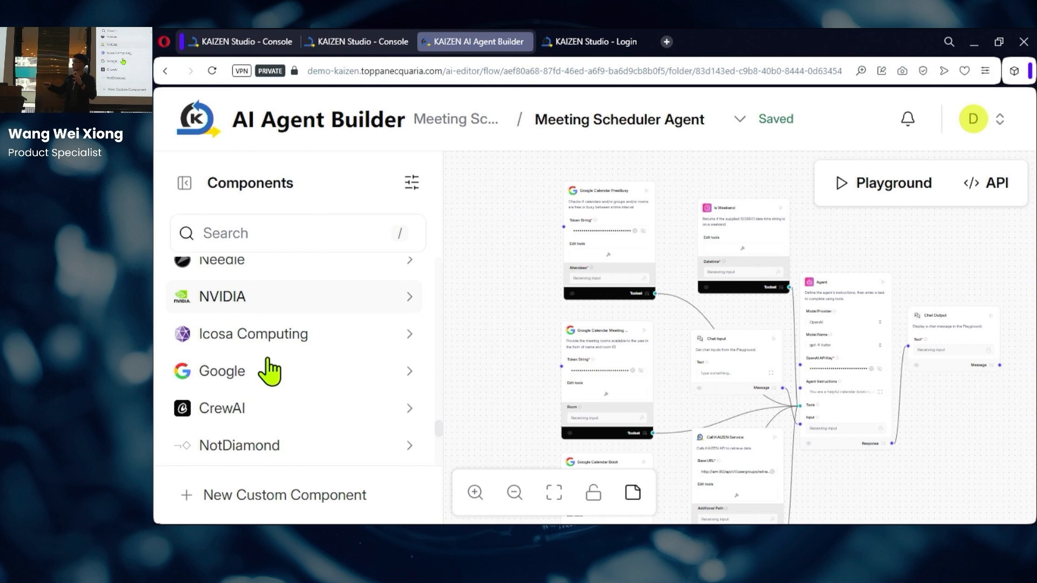
{"action": "left_click", "coordinate": [265, 381]}
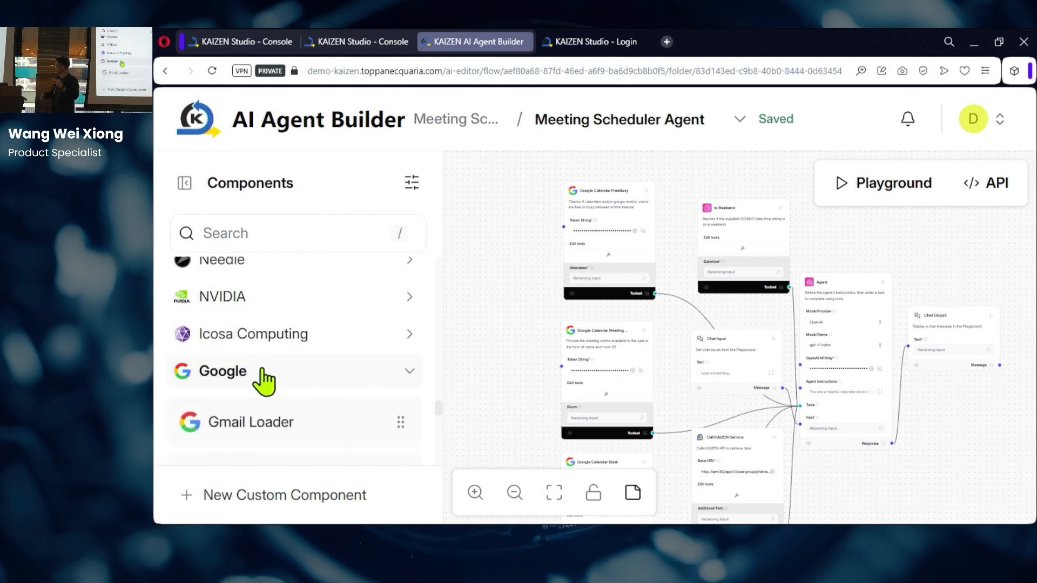
Step: Expand the Kaizen group to reveal Call KAIZEN Service, then pan toward the Agent node
{"action": "scroll", "coordinate": [261, 382], "scroll_direction": "down", "scroll_amount": 4}
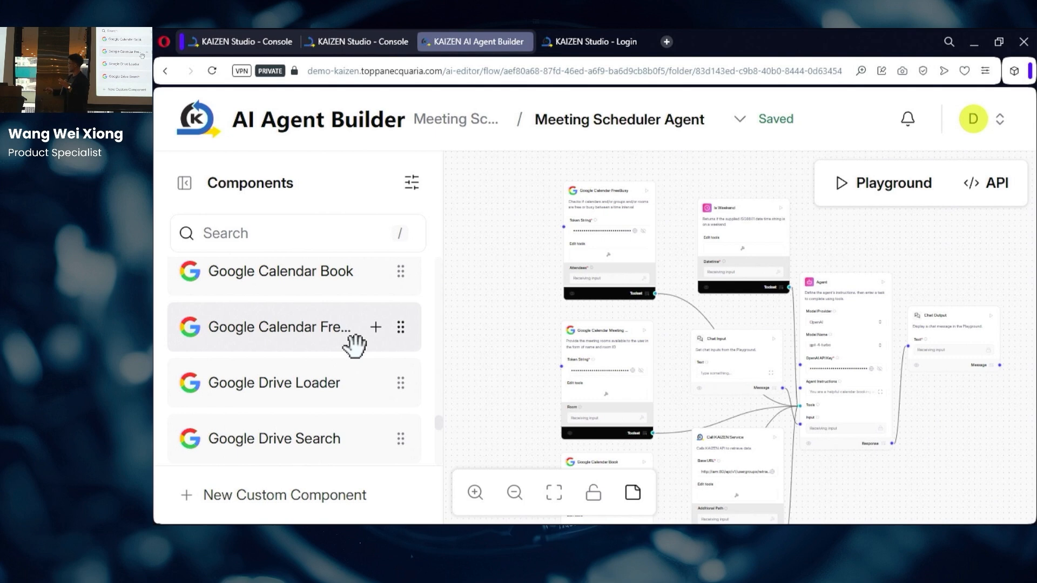
{"action": "scroll", "coordinate": [354, 346], "scroll_direction": "down", "scroll_amount": 5}
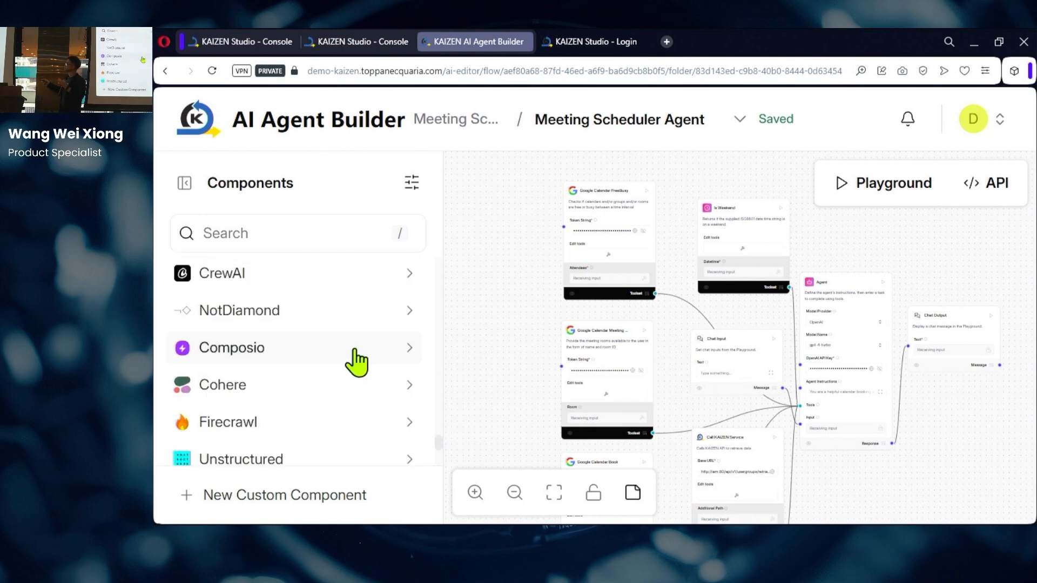
{"action": "scroll", "coordinate": [354, 346], "scroll_direction": "down", "scroll_amount": 3}
{"action": "scroll", "coordinate": [356, 363], "scroll_direction": "down", "scroll_amount": 2}
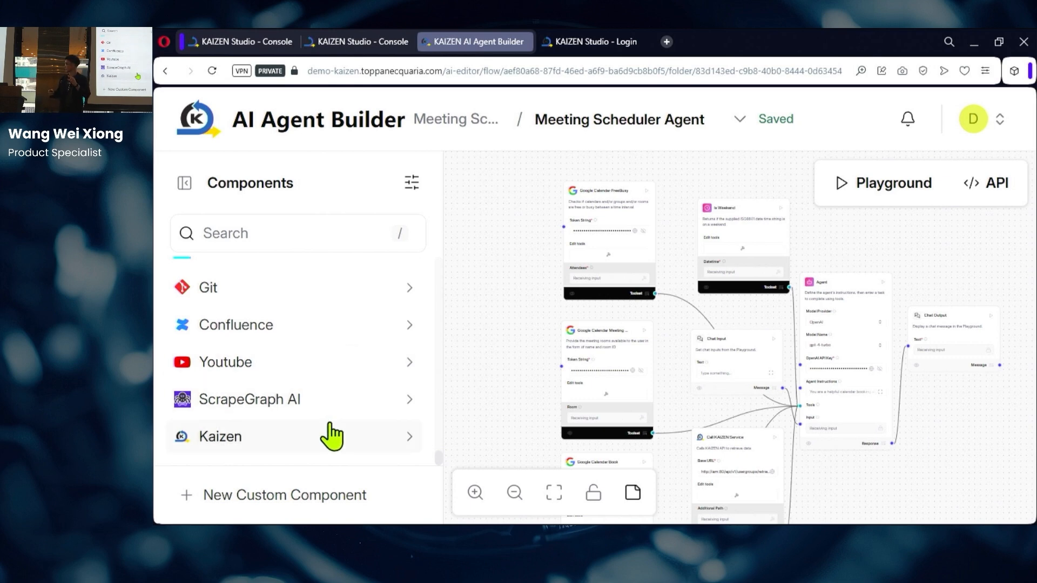
{"action": "left_click", "coordinate": [372, 434]}
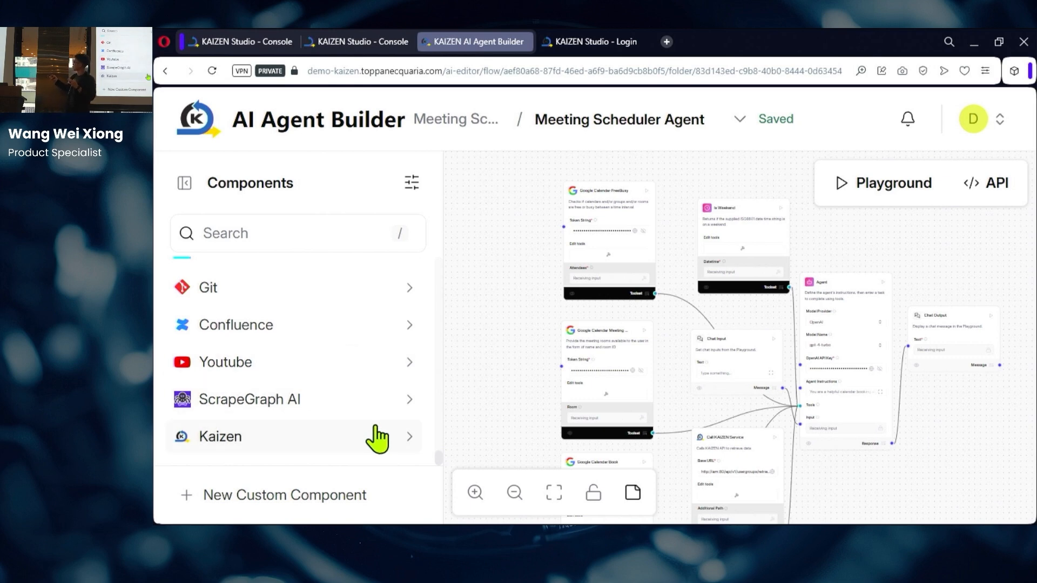
{"action": "scroll", "coordinate": [388, 427], "scroll_direction": "down", "scroll_amount": 2}
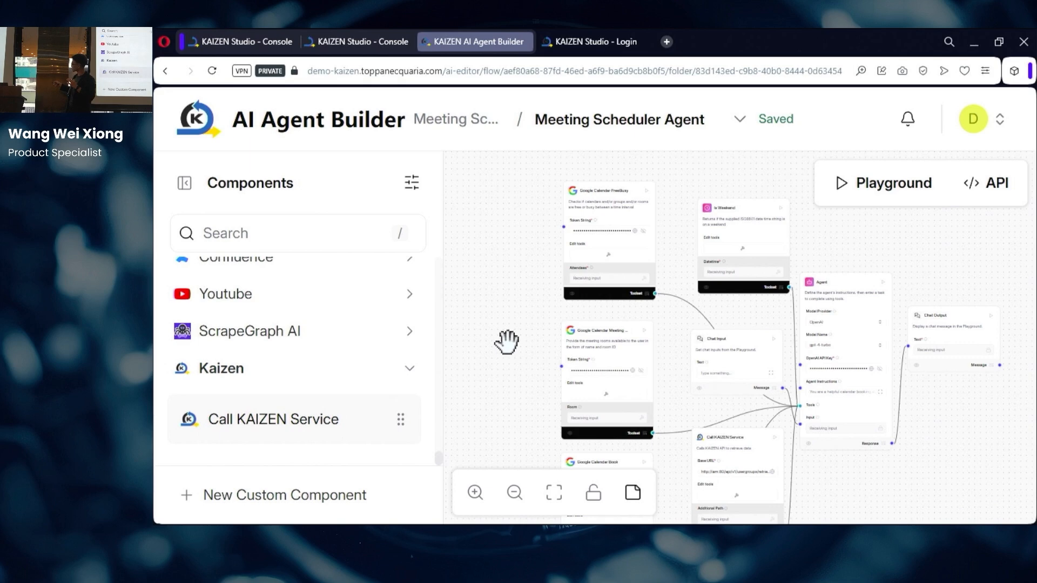
{"action": "left_click_drag", "start_coordinate": [505, 343], "coordinate": [414, 335]}
Step: Zoom in on the Agent node's Tools input, then pan over and select the Is Weekend tool node
{"action": "scroll", "coordinate": [899, 255], "scroll_direction": "up", "scroll_amount": 4}
{"action": "left_click_drag", "start_coordinate": [743, 232], "coordinate": [772, 161]}
{"action": "scroll", "coordinate": [750, 320], "scroll_direction": "up", "scroll_amount": 1}
{"action": "left_click_drag", "start_coordinate": [760, 245], "coordinate": [766, 272]}
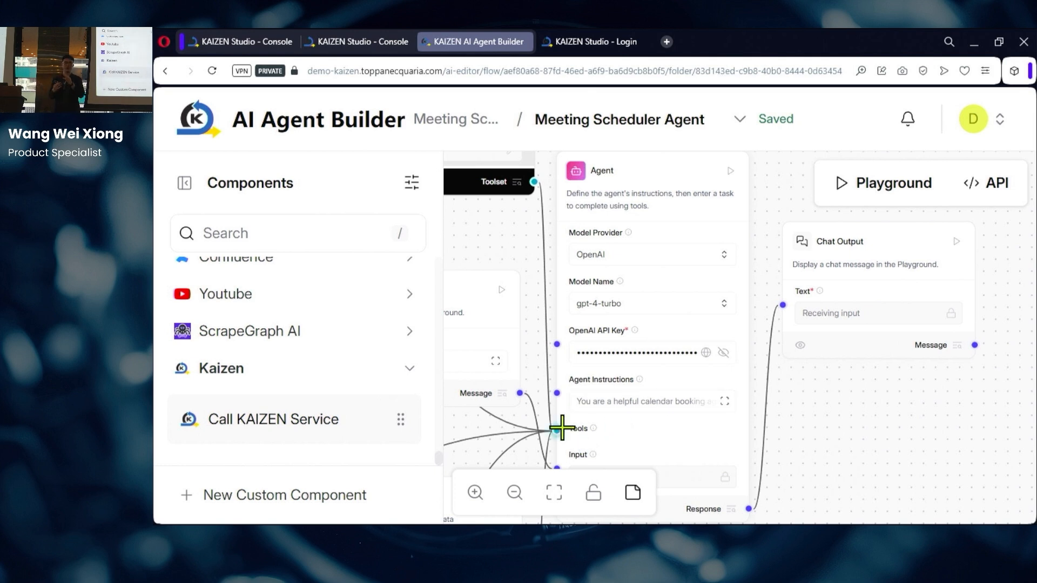
{"action": "mouse_move", "coordinate": [561, 431]}
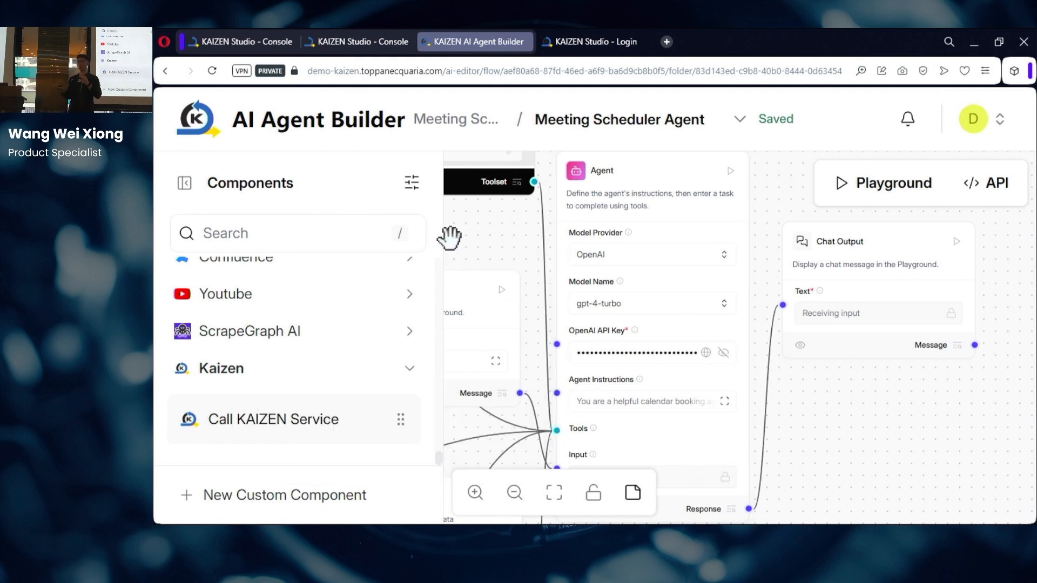
{"action": "left_click_drag", "start_coordinate": [469, 239], "coordinate": [667, 440]}
{"action": "left_click", "coordinate": [682, 263]}
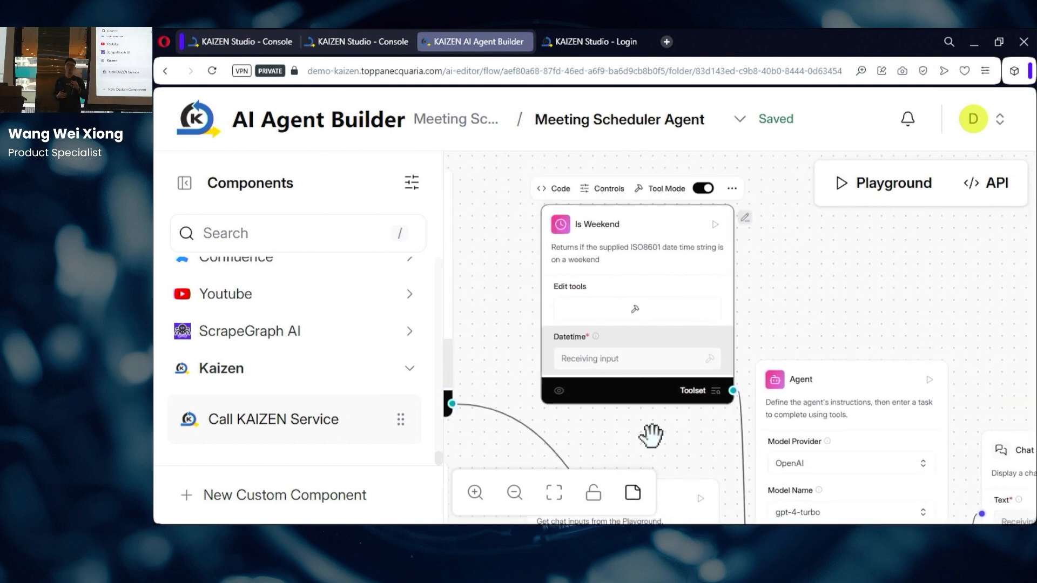
Step: Review the Is Weekend, Google Calendar FreeBusy and Google Calendar Meeting tool nodes
{"action": "scroll", "coordinate": [627, 432], "scroll_direction": "up", "scroll_amount": 1}
{"action": "left_click_drag", "start_coordinate": [625, 431], "coordinate": [658, 467]}
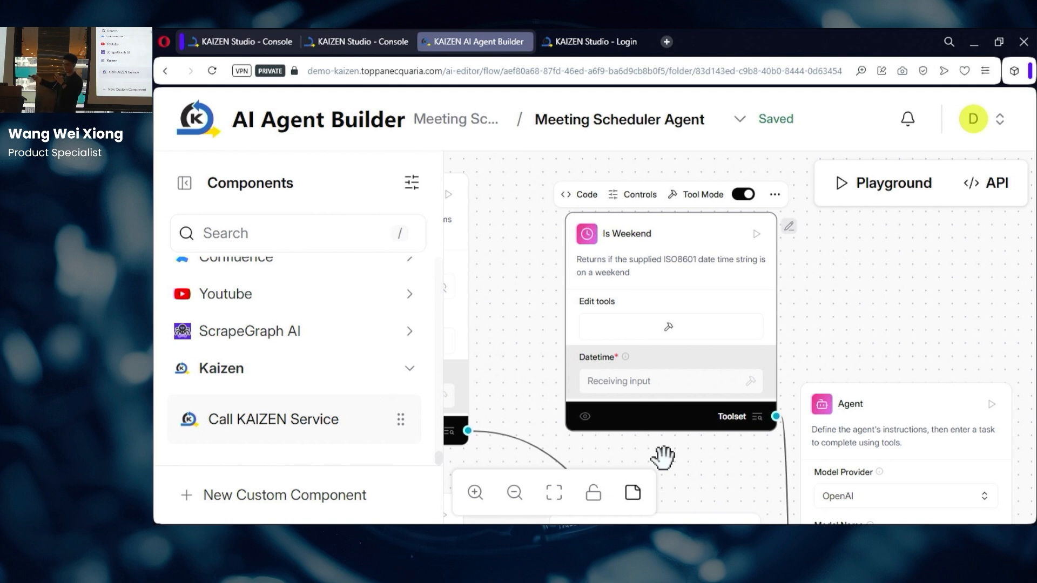
{"action": "left_click_drag", "start_coordinate": [540, 304], "coordinate": [706, 287]}
{"action": "left_click", "coordinate": [644, 239]}
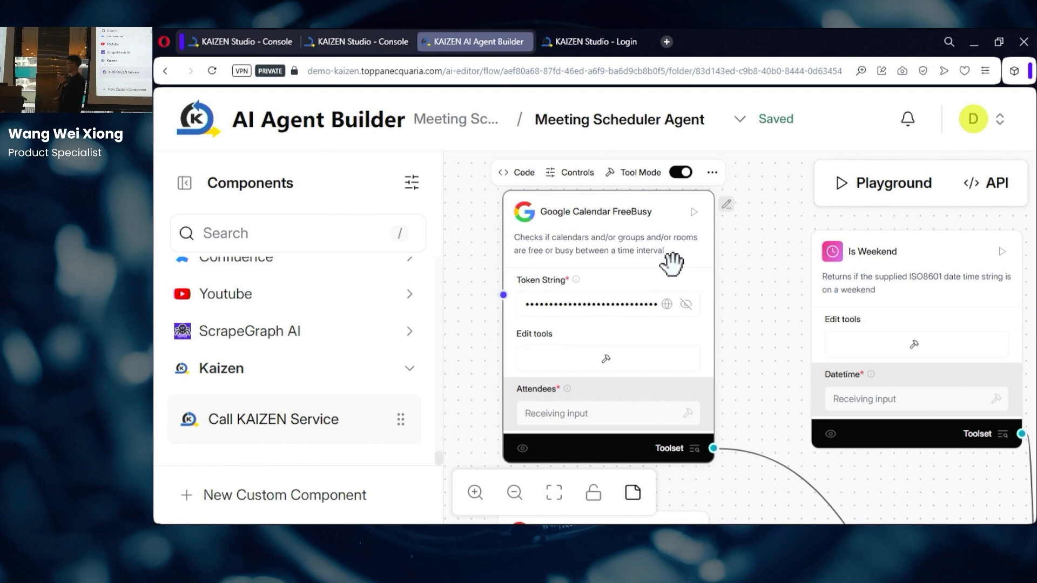
{"action": "left_click_drag", "start_coordinate": [756, 377], "coordinate": [832, 98]}
{"action": "left_click", "coordinate": [725, 271]}
Step: Inspect the Google Calendar Book node's date and attendee fields and the Call KAIZEN Service node
{"action": "left_click_drag", "start_coordinate": [815, 378], "coordinate": [821, 348]}
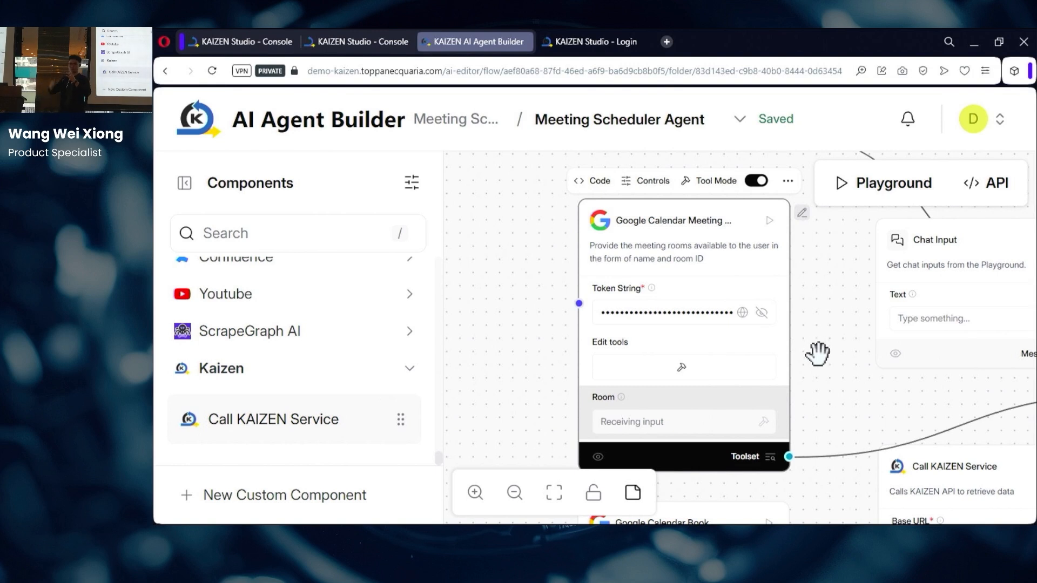
{"action": "left_click_drag", "start_coordinate": [824, 402], "coordinate": [837, 88]}
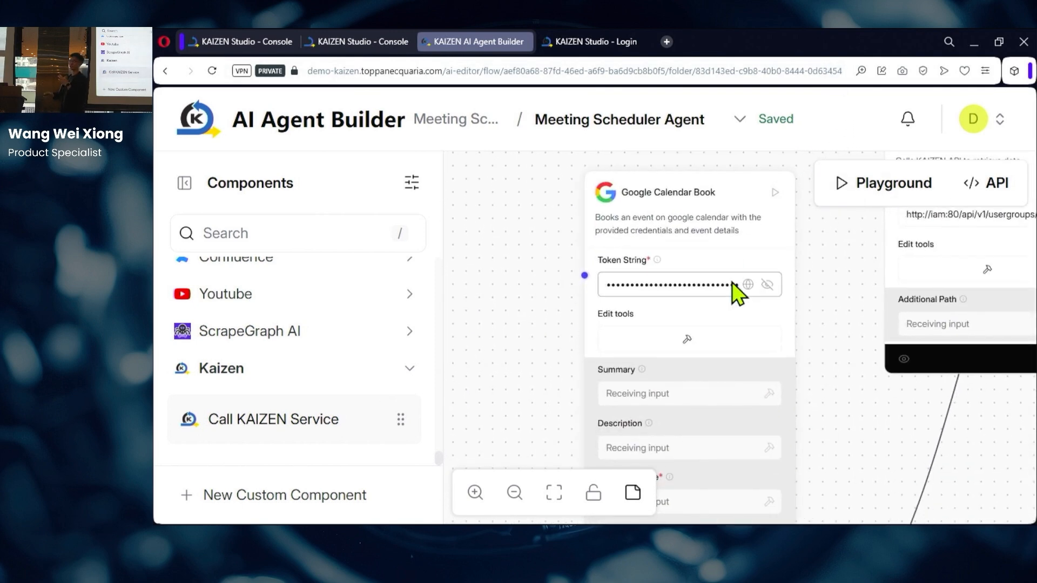
{"action": "left_click", "coordinate": [756, 267]}
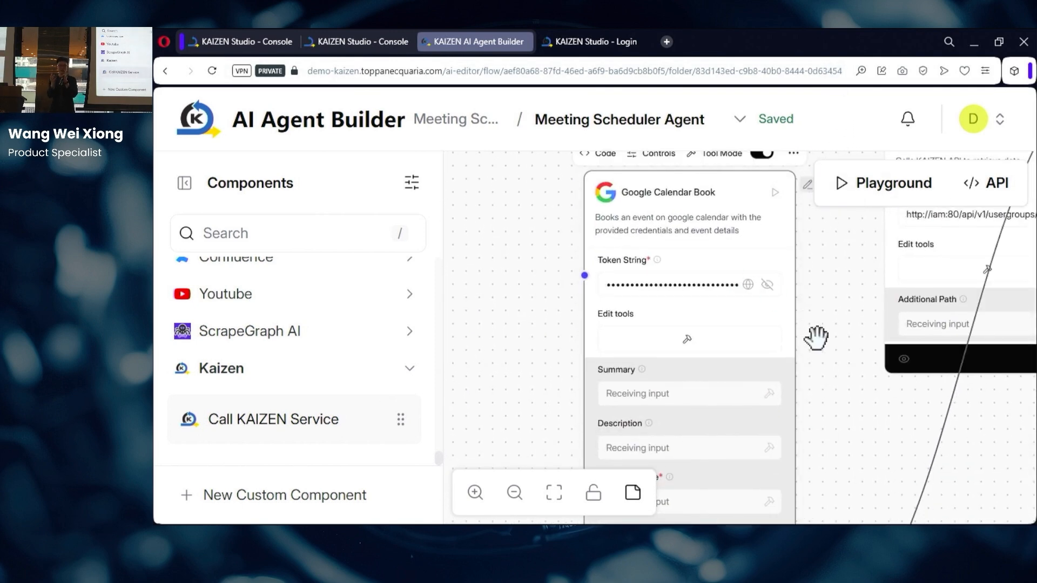
{"action": "left_click_drag", "start_coordinate": [816, 338], "coordinate": [866, 330]}
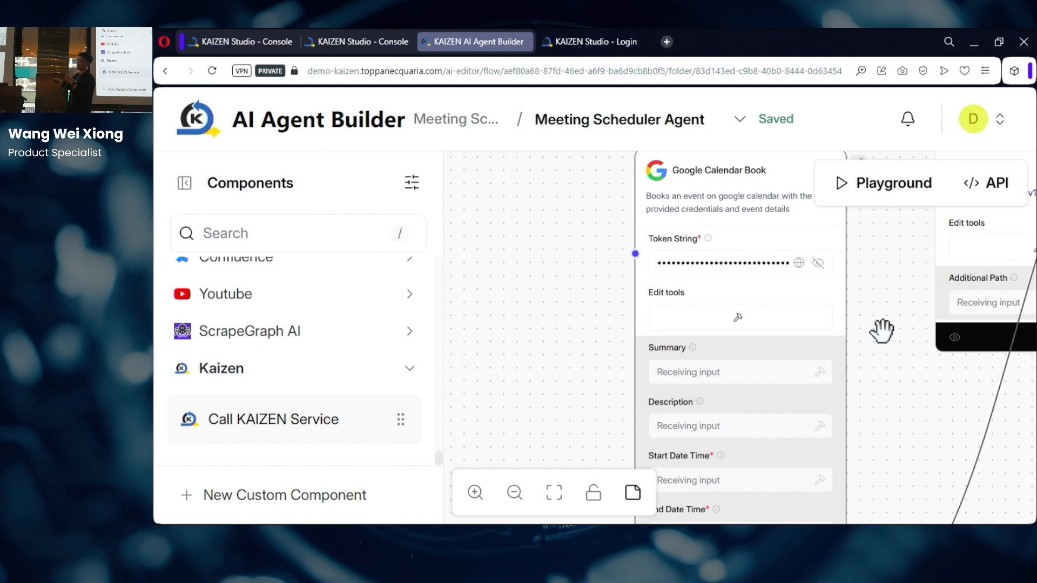
{"action": "left_click_drag", "start_coordinate": [883, 329], "coordinate": [507, 436]}
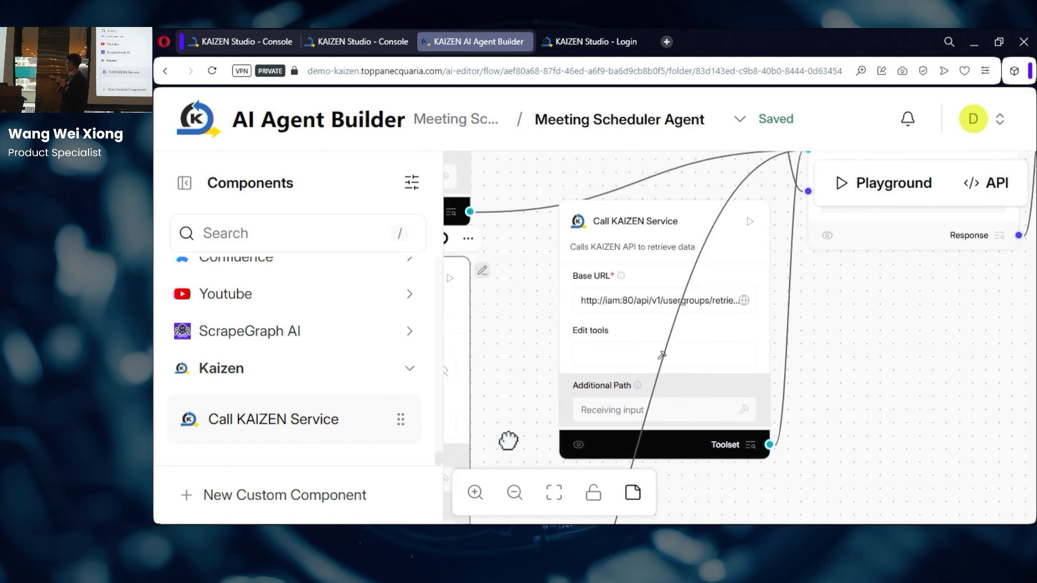
{"action": "left_click", "coordinate": [670, 216]}
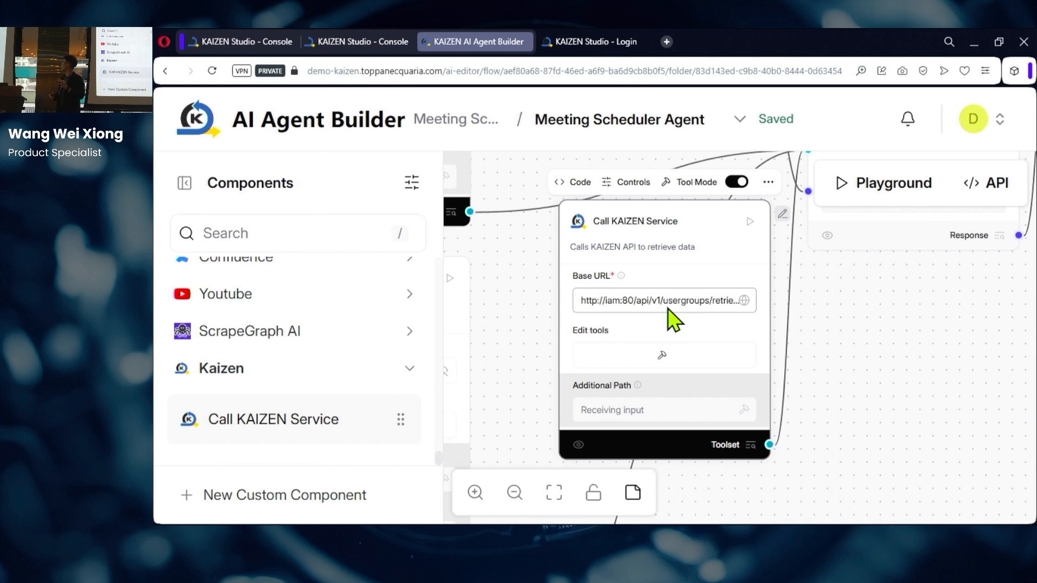
Step: Zoom back out to the Agent, select Chat Output, and open the Playground
{"action": "scroll", "coordinate": [835, 306], "scroll_direction": "down", "scroll_amount": 2}
{"action": "left_click_drag", "start_coordinate": [898, 338], "coordinate": [716, 519]}
{"action": "left_click_drag", "start_coordinate": [848, 409], "coordinate": [891, 443]}
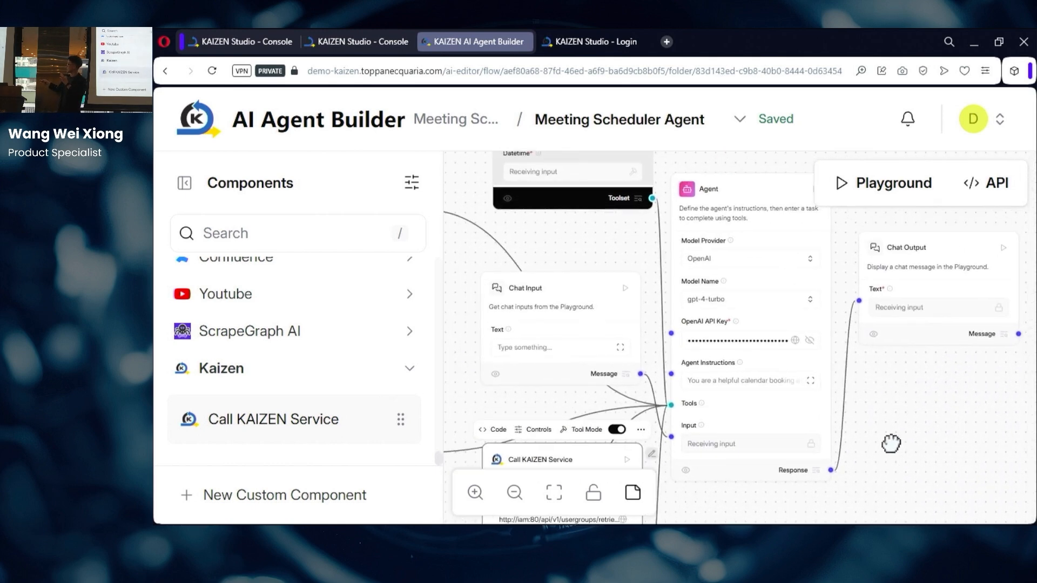
{"action": "left_click", "coordinate": [920, 246]}
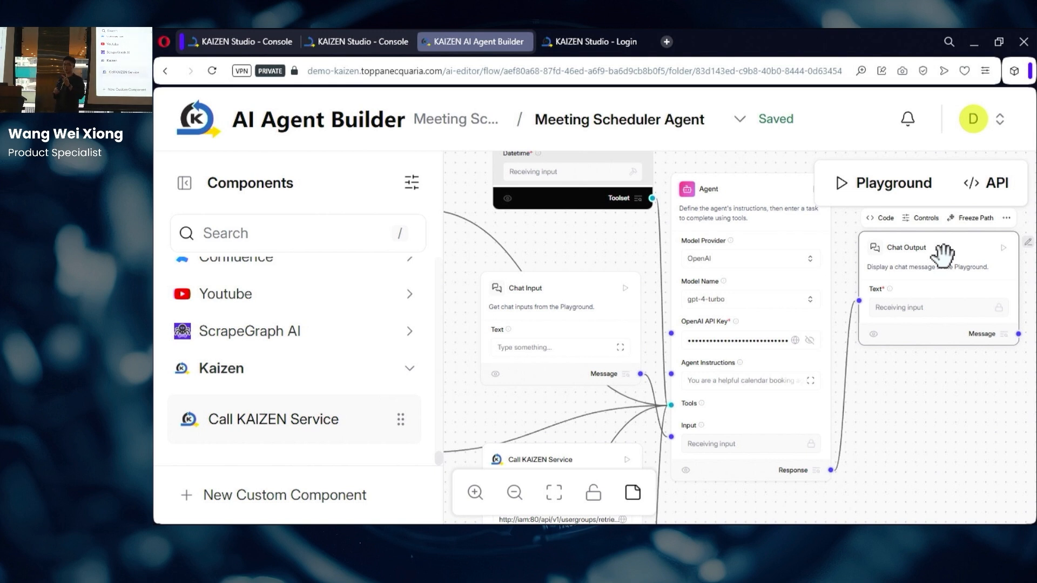
{"action": "left_click", "coordinate": [876, 190]}
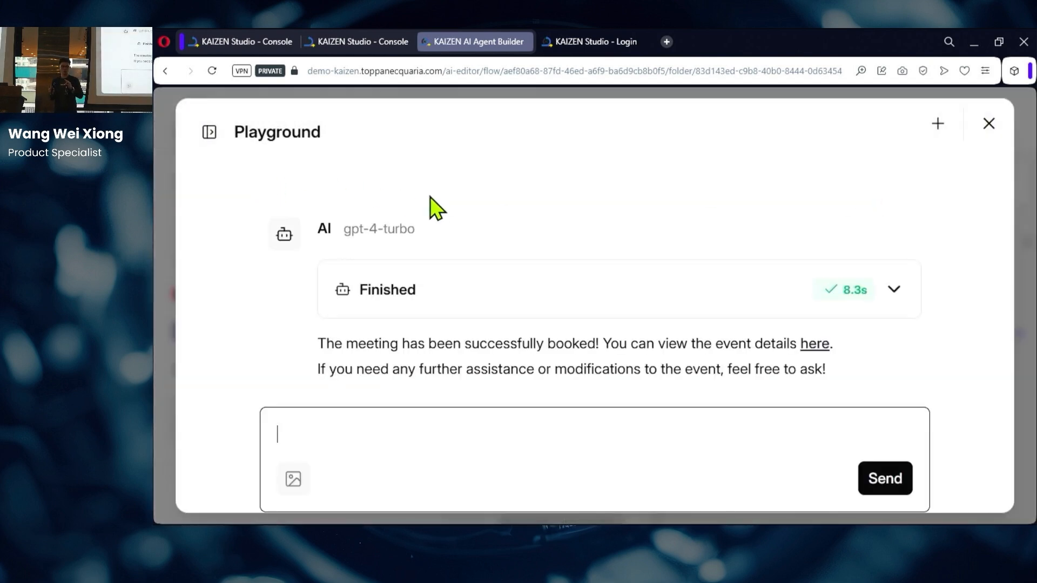
Step: Start a fresh Playground chat and send 'help me schedule a meeting' to the agent
{"action": "key", "text": "ctrl+minus"}
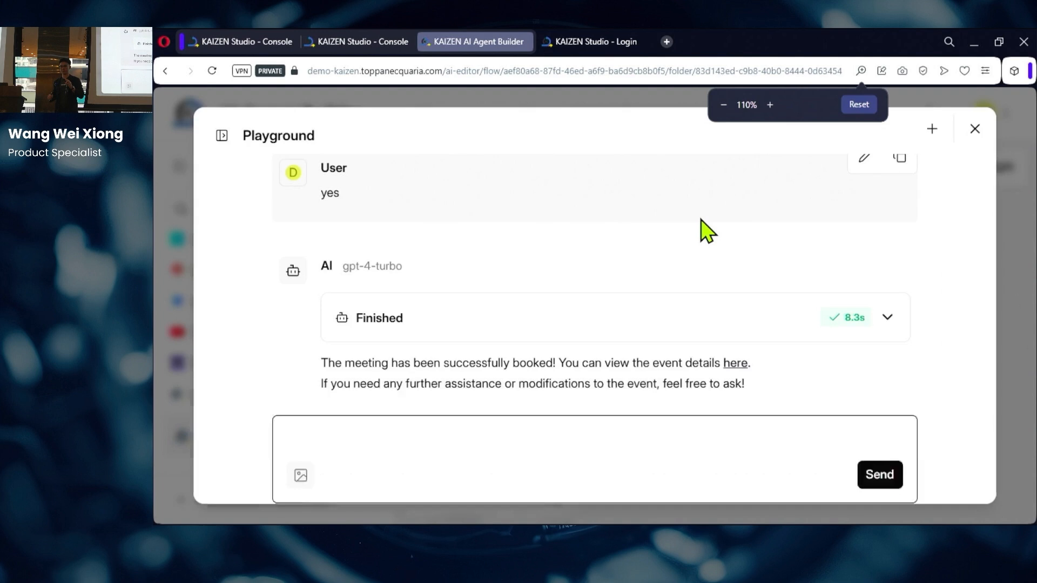
{"action": "left_click", "coordinate": [319, 157]}
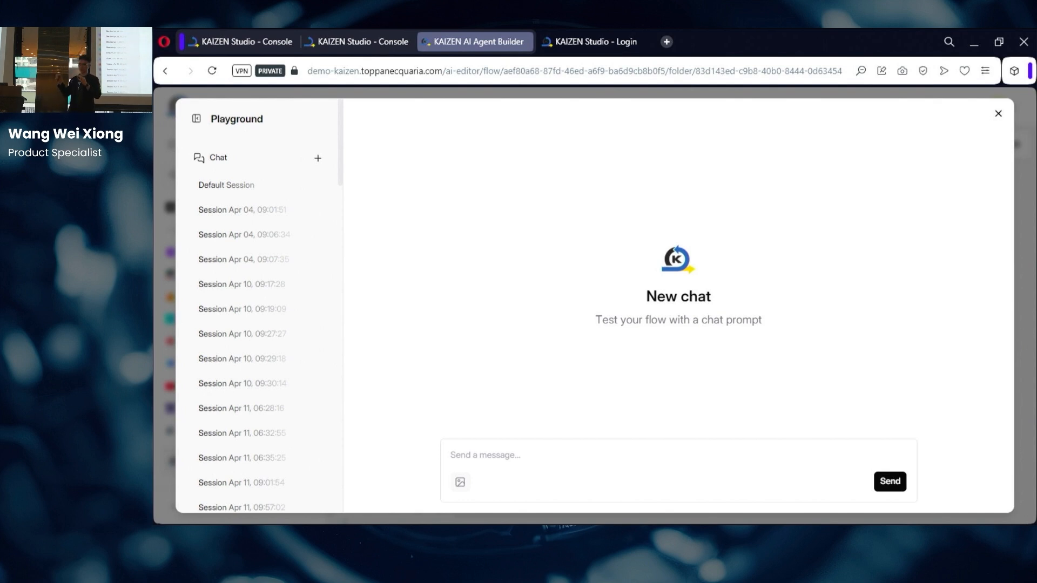
{"action": "left_click", "coordinate": [527, 454]}
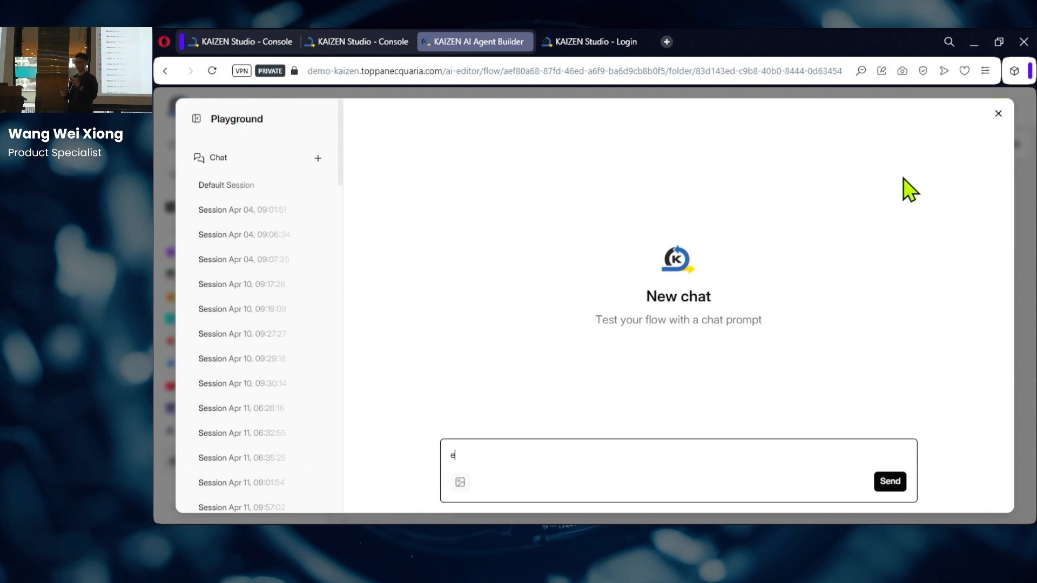
{"action": "type", "text": "help me schedule a meeting"}
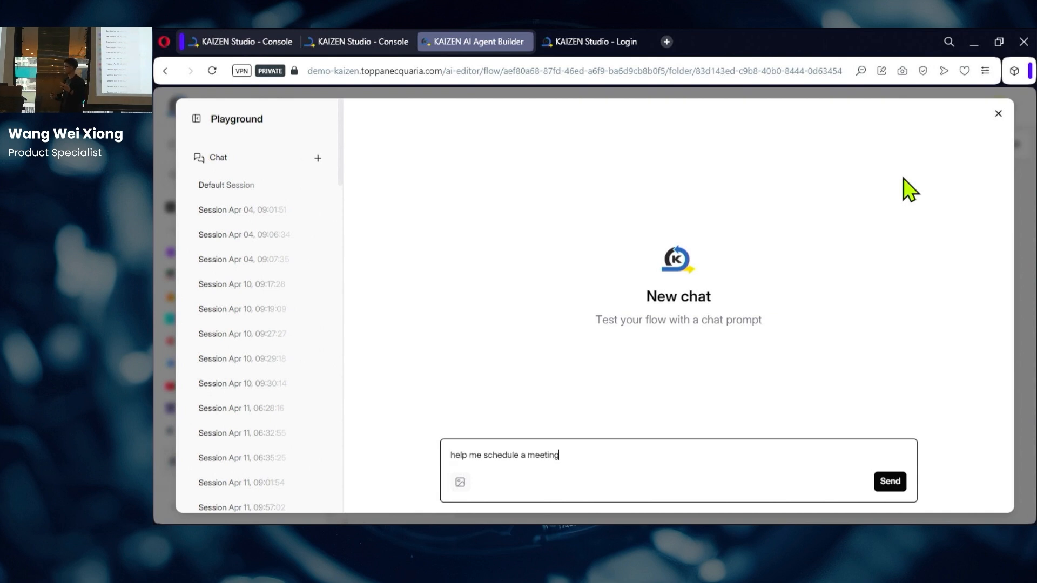
{"action": "left_click", "coordinate": [892, 483]}
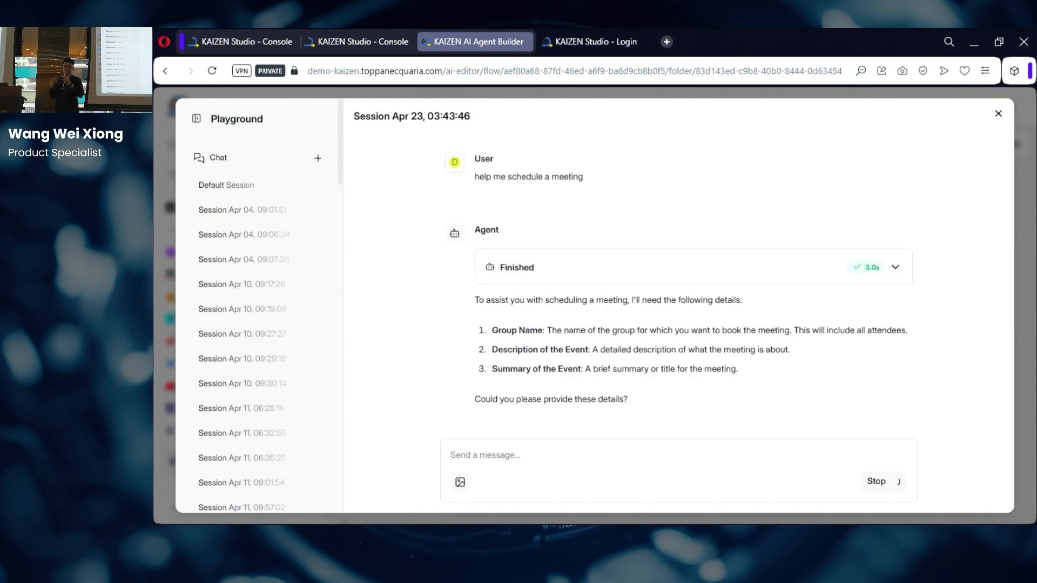
Step: Reply 'tm_expert, 1 hour', then 'trademark app discussion, use for both'
{"action": "left_click", "coordinate": [503, 458]}
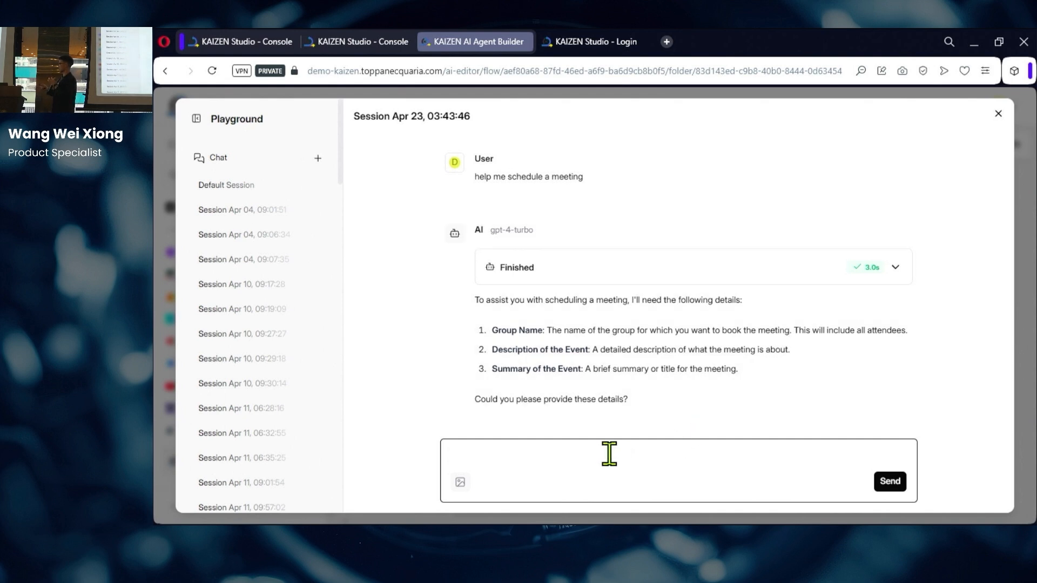
{"action": "type", "text": "tm_expert, 1 hour"}
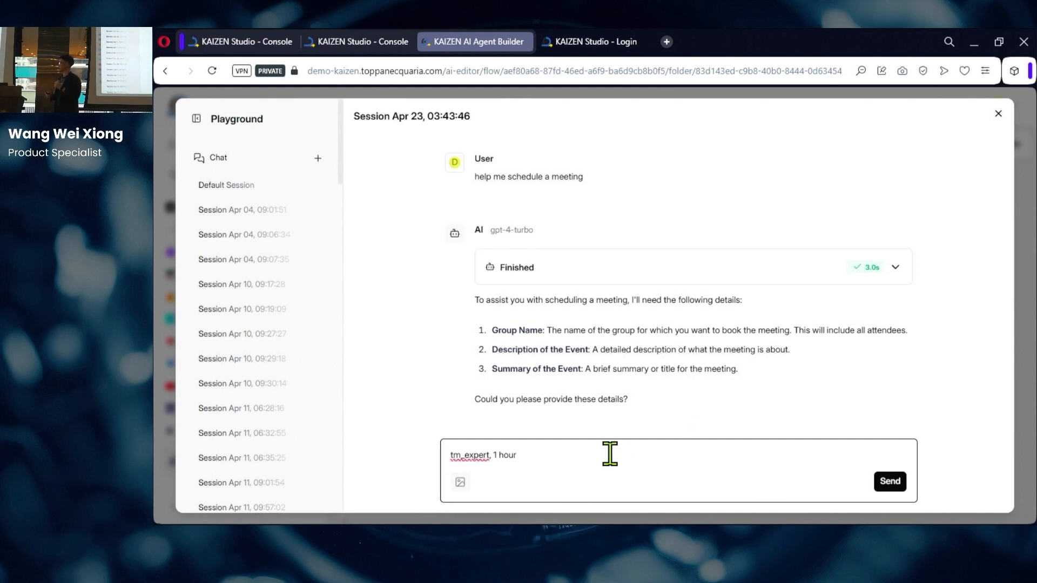
{"action": "left_click", "coordinate": [889, 483]}
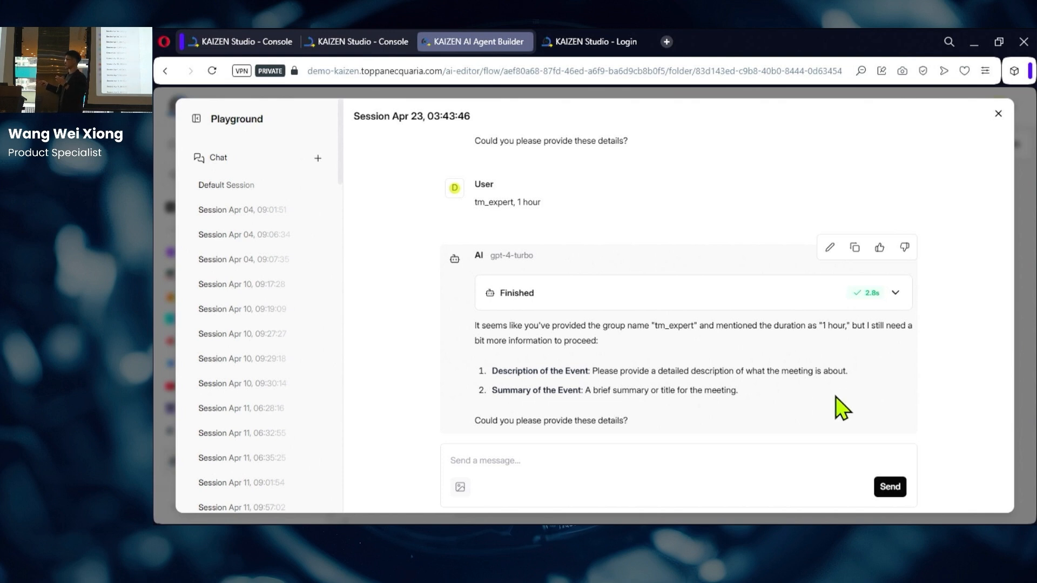
{"action": "left_click", "coordinate": [573, 459]}
{"action": "type", "text": "trademark app discussion, use for both"}
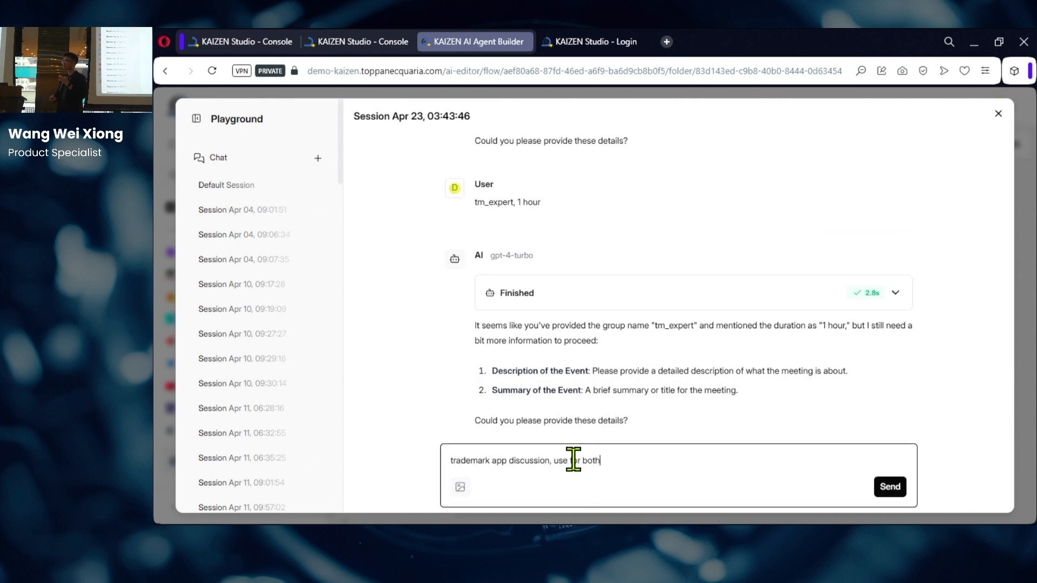
{"action": "left_click", "coordinate": [888, 493]}
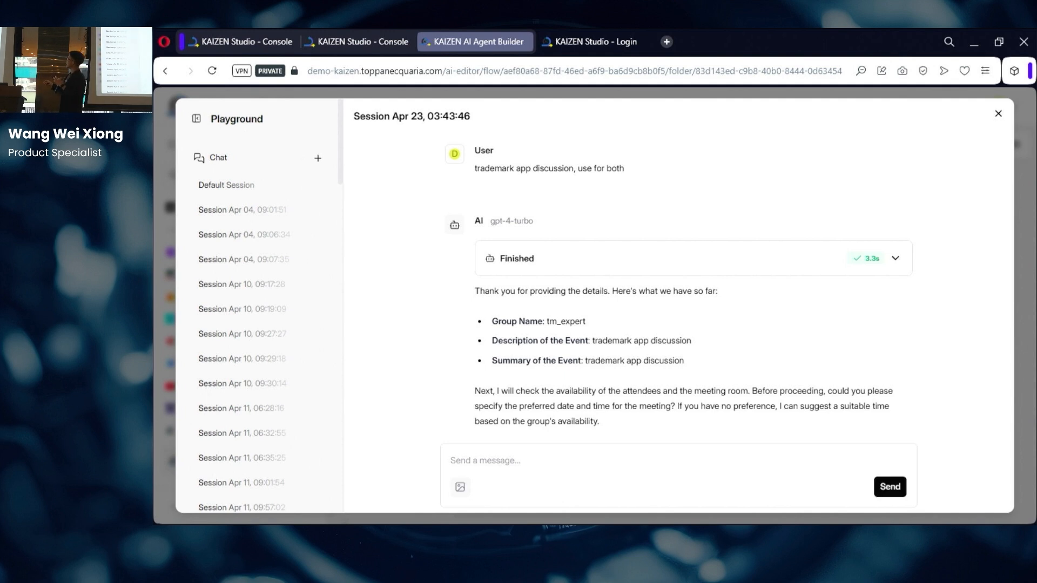
Step: Draft the meeting-time reply 'today anytime' in the chat box
{"action": "left_click", "coordinate": [789, 489]}
{"action": "left_click", "coordinate": [751, 458]}
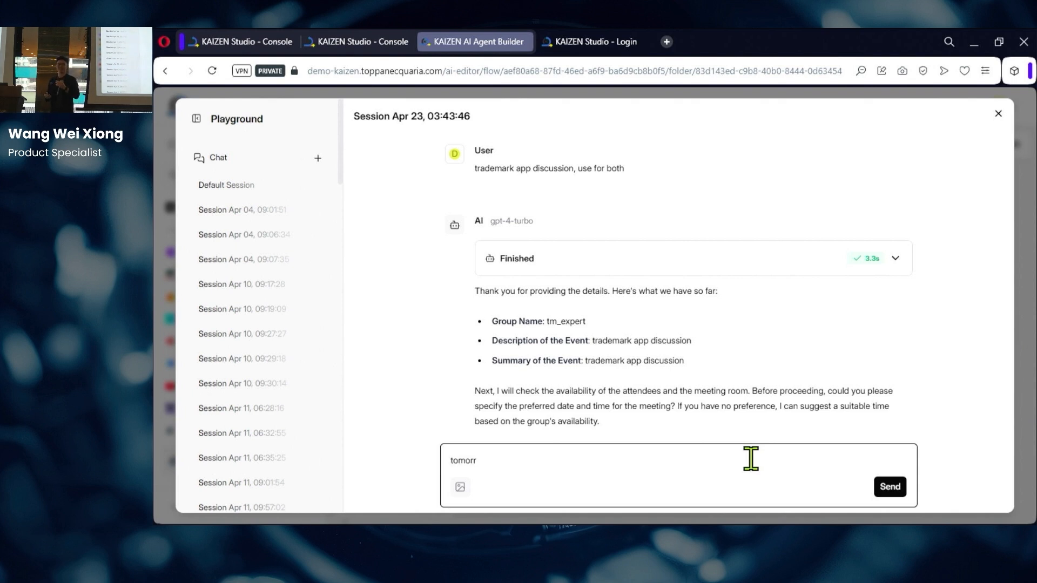
{"action": "type", "text": "ow"}
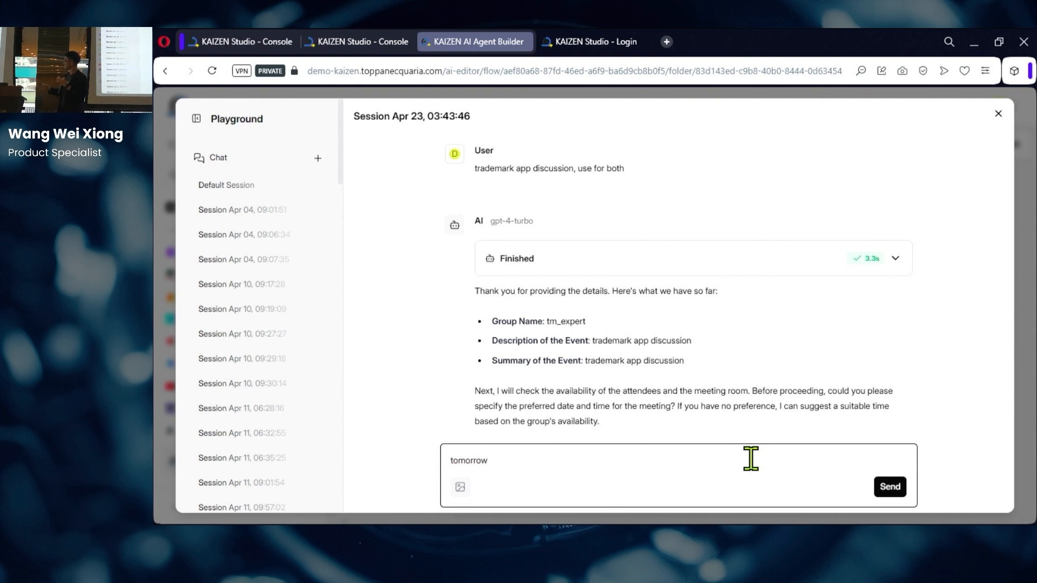
{"action": "key", "text": "BackSpace"}
{"action": "key", "text": "BackSpace"}
{"action": "key", "text": "BackSpace"}
{"action": "key", "text": "BackSpace"}
{"action": "key", "text": "BackSpace"}
{"action": "key", "text": "BackSpace"}
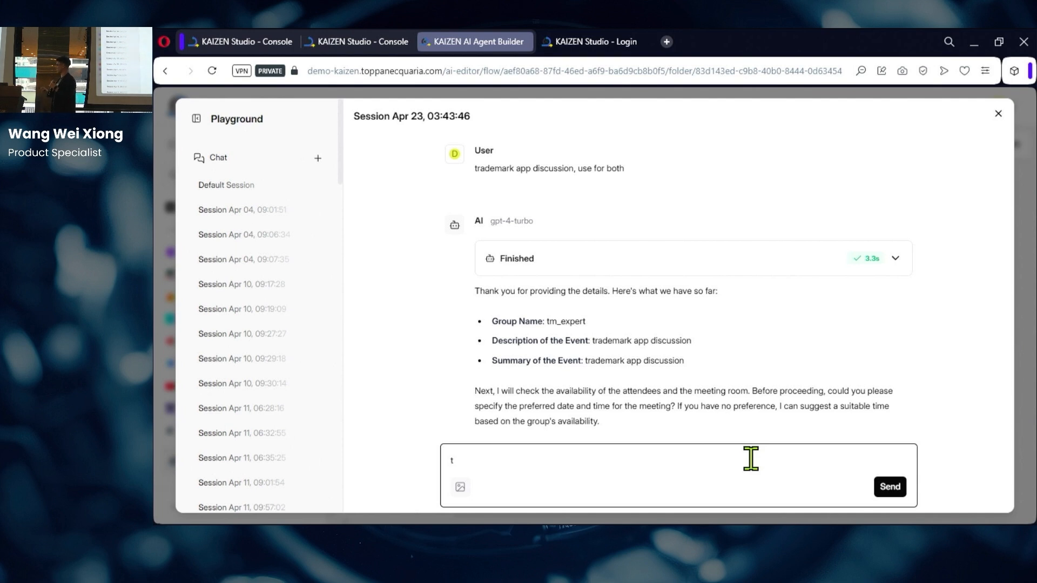
{"action": "type", "text": "day"}
{"action": "type", "text": " 2pm"}
{"action": "key", "text": "BackSpace"}
{"action": "key", "text": "BackSpace"}
{"action": "type", "text": "anytime"}
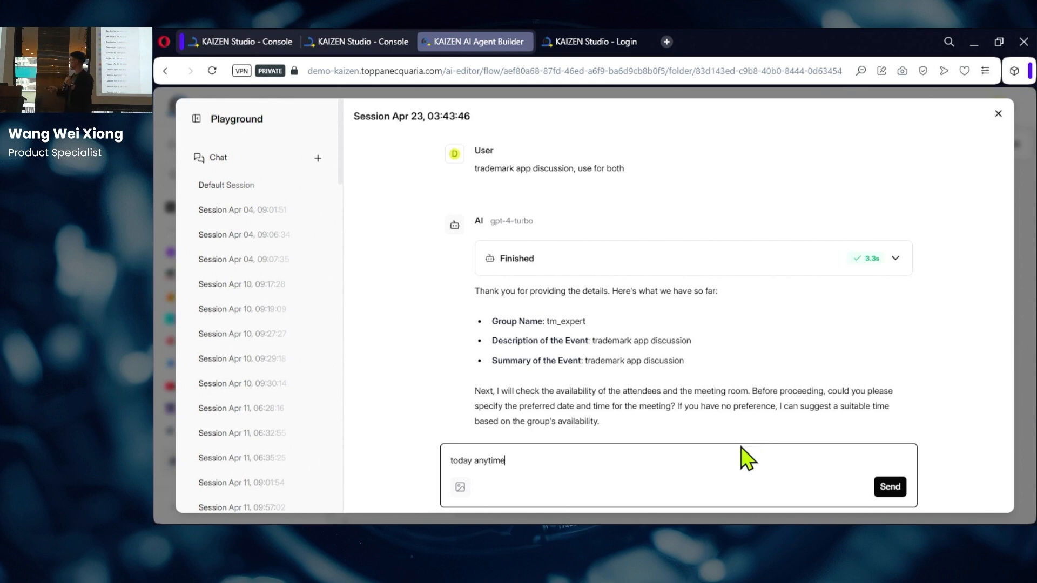
Step: Send 'today anytime', confirm the proposed 12:00–1:00 PM SG-1-Manta slot with 'yes', and open the booked event
{"action": "left_click", "coordinate": [890, 487]}
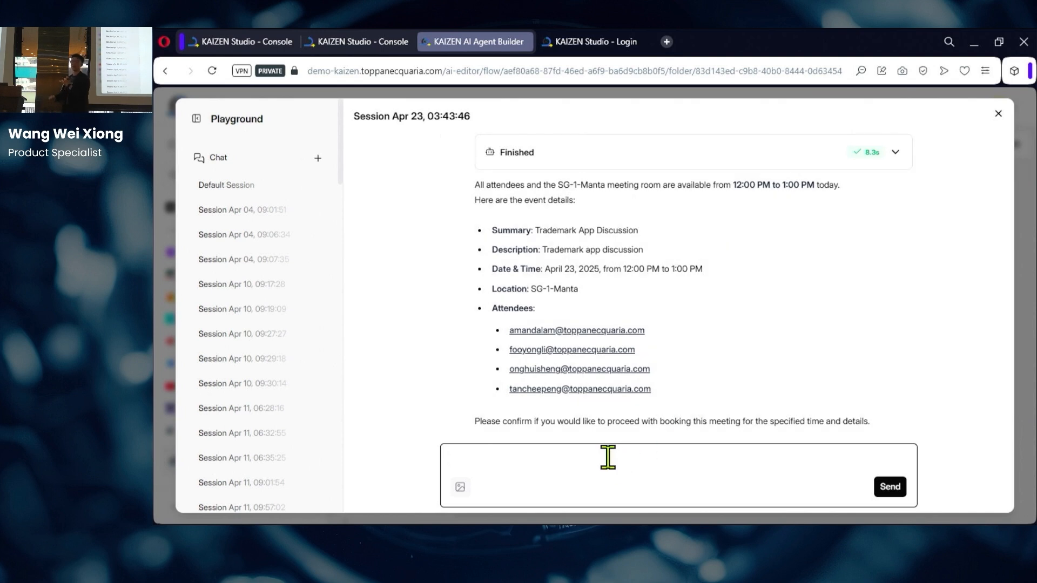
{"action": "type", "text": "yes"}
{"action": "key", "text": "Return"}
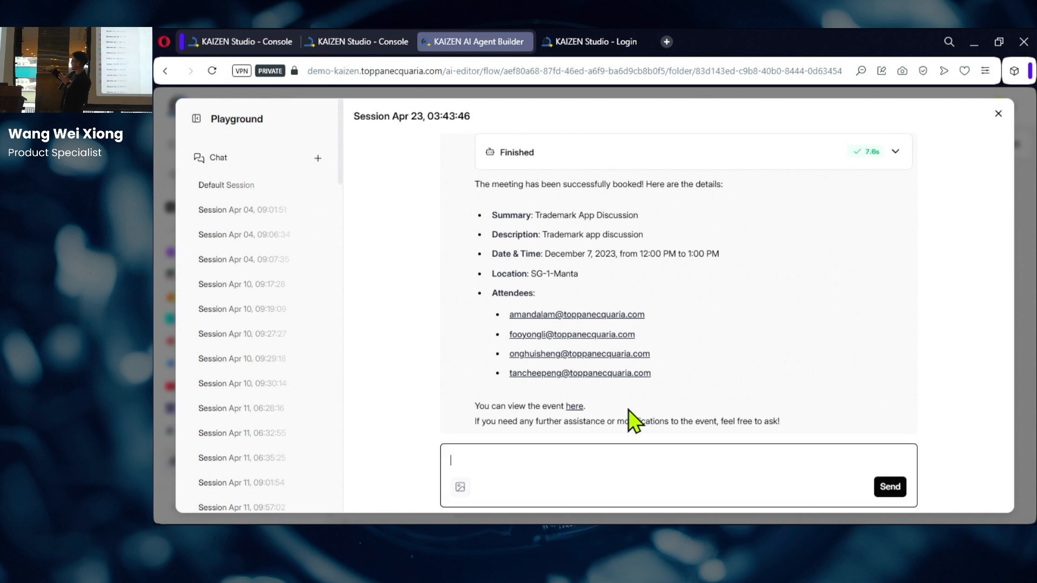
{"action": "left_click", "coordinate": [577, 408]}
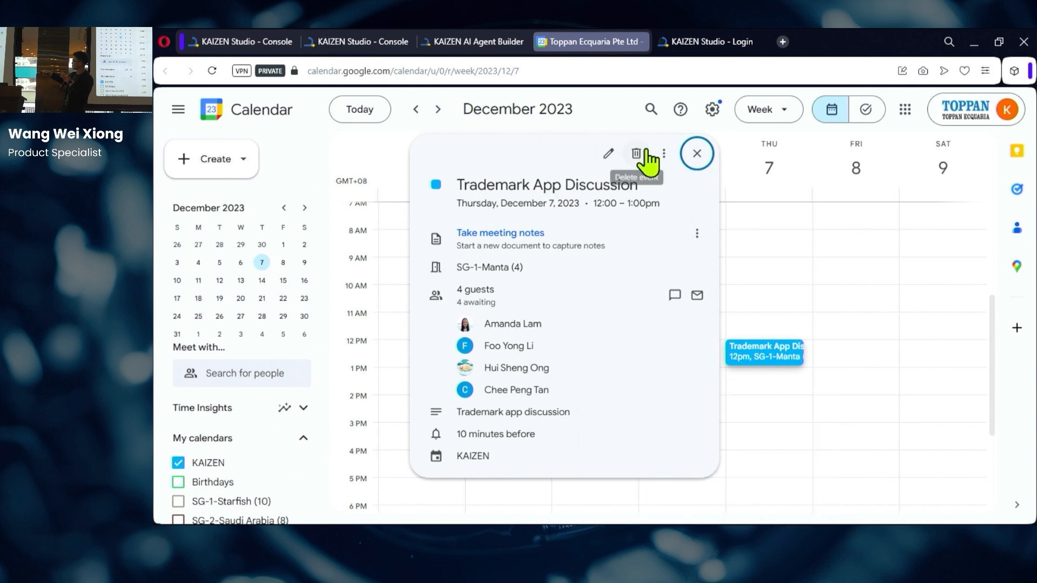
Step: Return from the Google Calendar event to the KAIZEN AI Agent Builder chat
{"action": "left_click", "coordinate": [440, 42]}
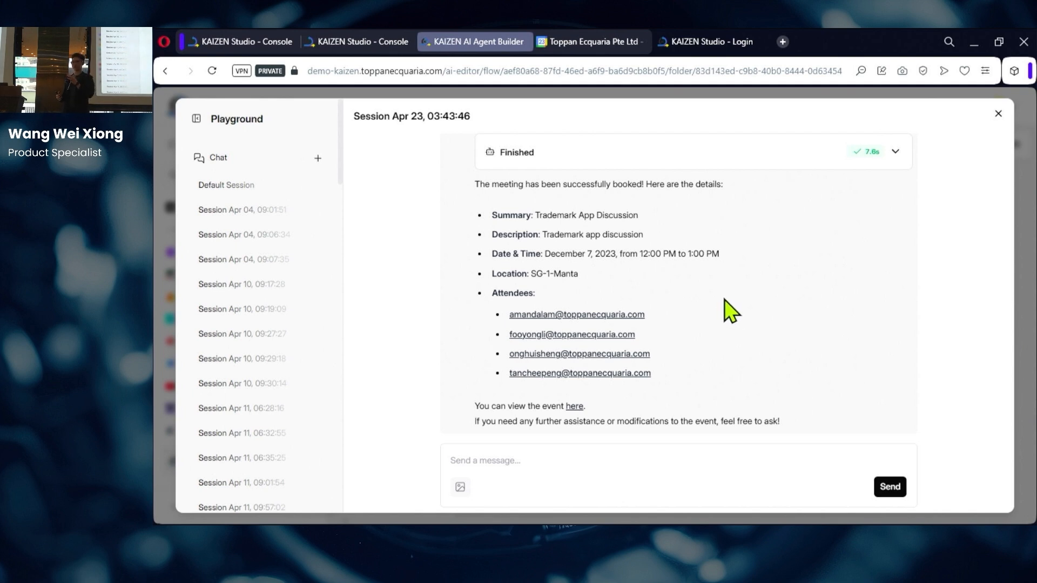
Step: Close the Playground, save the flow via the Meeting Scheduler Flow breadcrumb, and start a new flow
{"action": "left_click", "coordinate": [998, 113]}
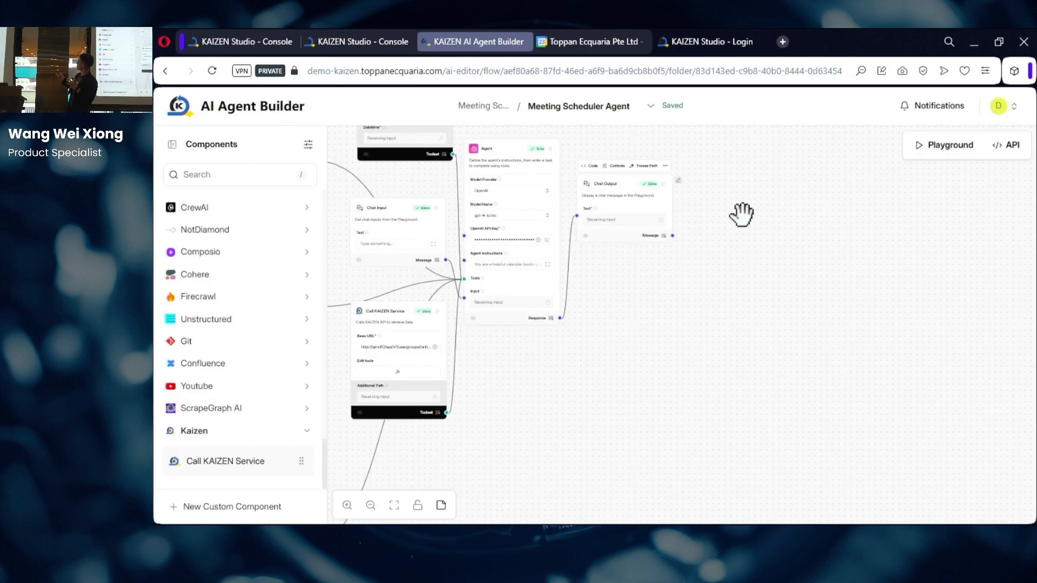
{"action": "left_click_drag", "start_coordinate": [625, 340], "coordinate": [681, 386]}
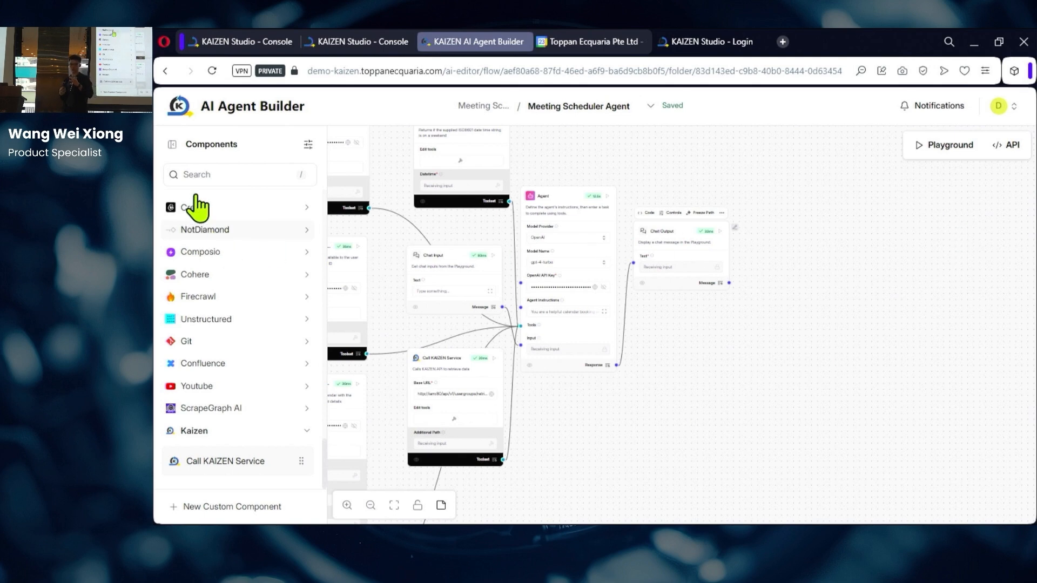
{"action": "left_click", "coordinate": [483, 107]}
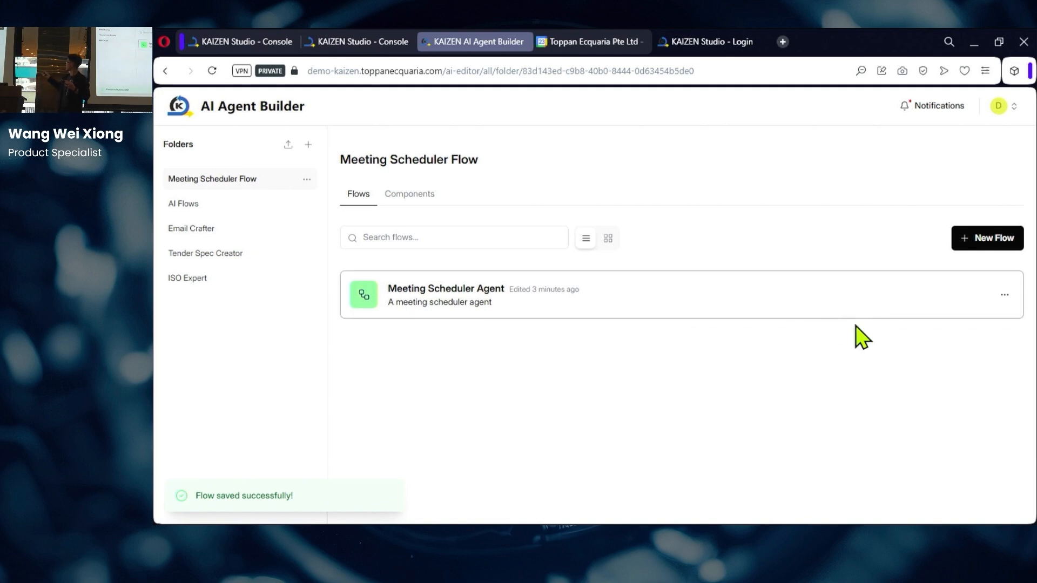
{"action": "left_click", "coordinate": [994, 245]}
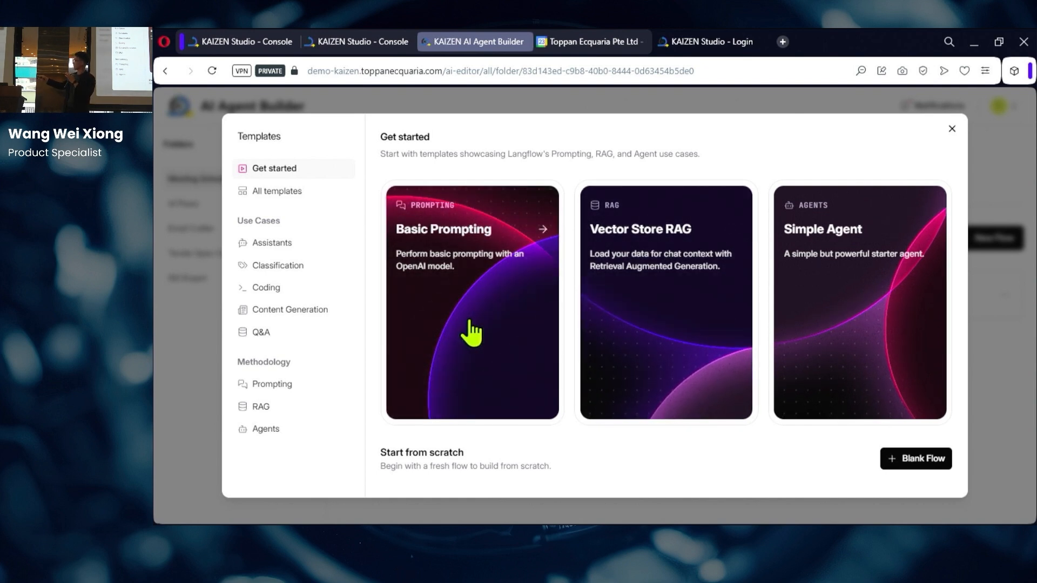
Step: Browse all templates, then create a flow from the Simple Agent starter template
{"action": "left_click", "coordinate": [260, 192]}
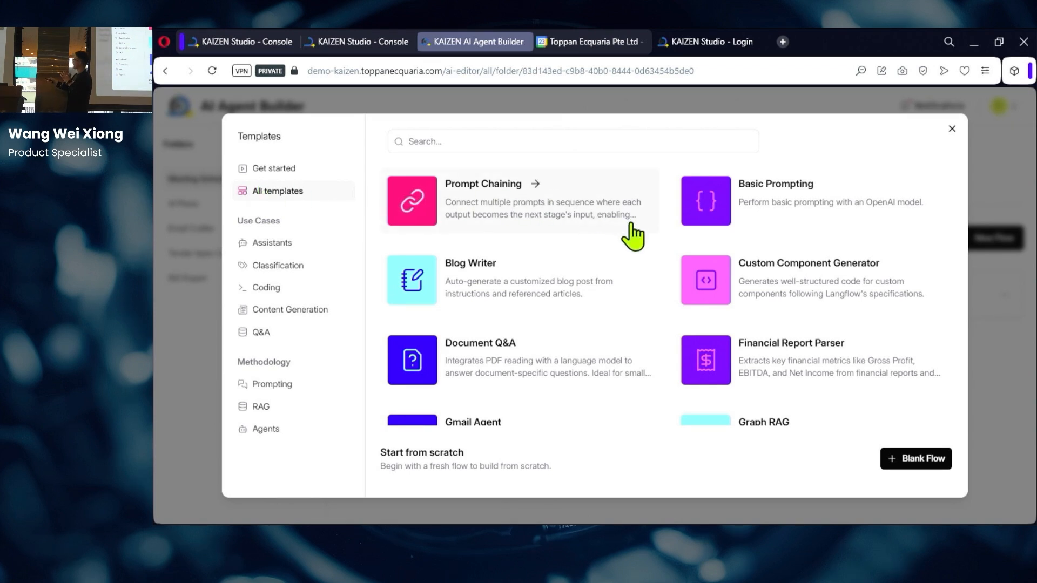
{"action": "scroll", "coordinate": [639, 238], "scroll_direction": "down", "scroll_amount": 1}
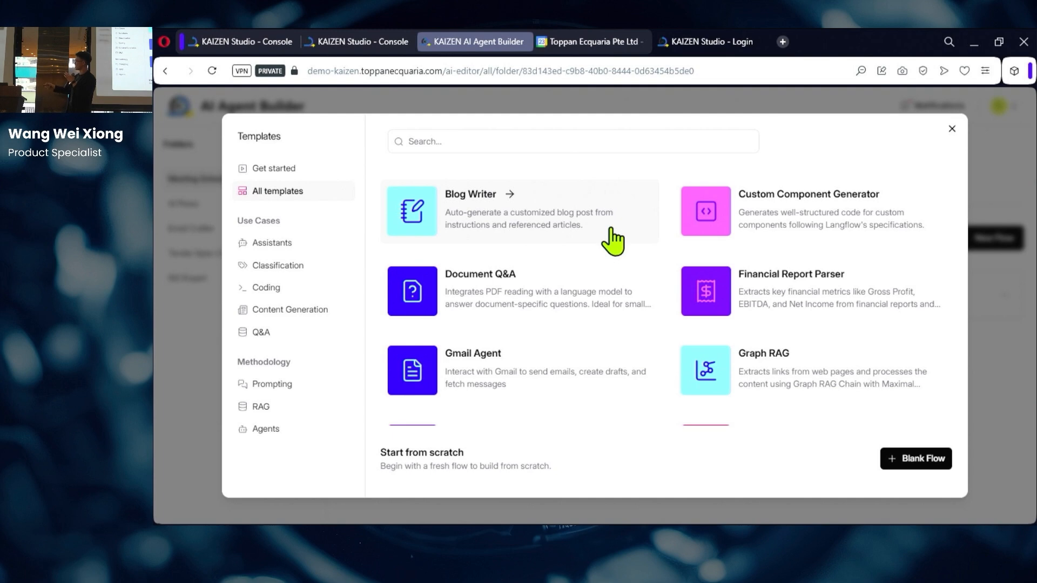
{"action": "scroll", "coordinate": [613, 242], "scroll_direction": "down", "scroll_amount": 4}
{"action": "scroll", "coordinate": [614, 240], "scroll_direction": "down", "scroll_amount": 4}
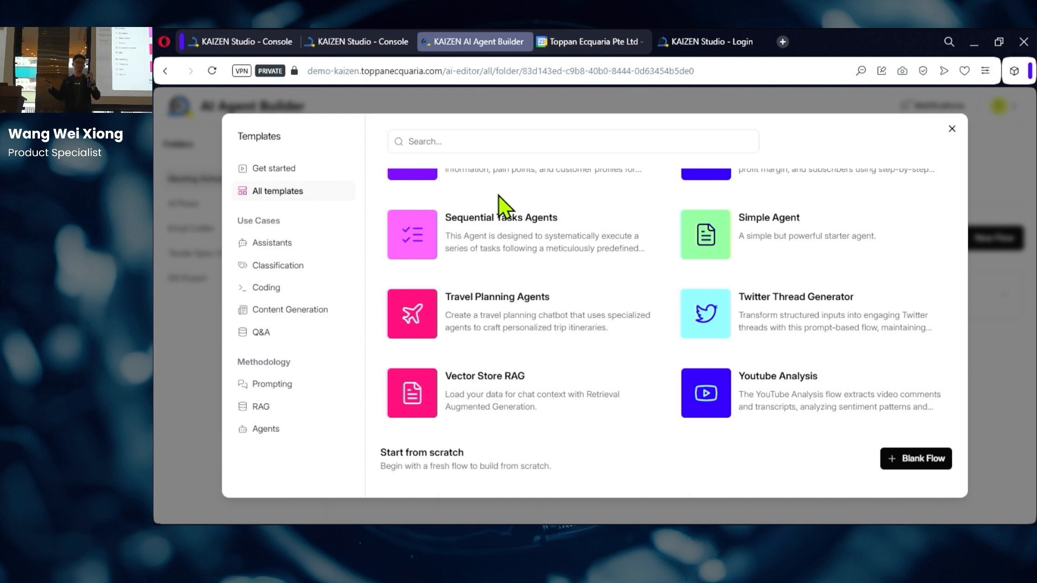
{"action": "left_click", "coordinate": [286, 169]}
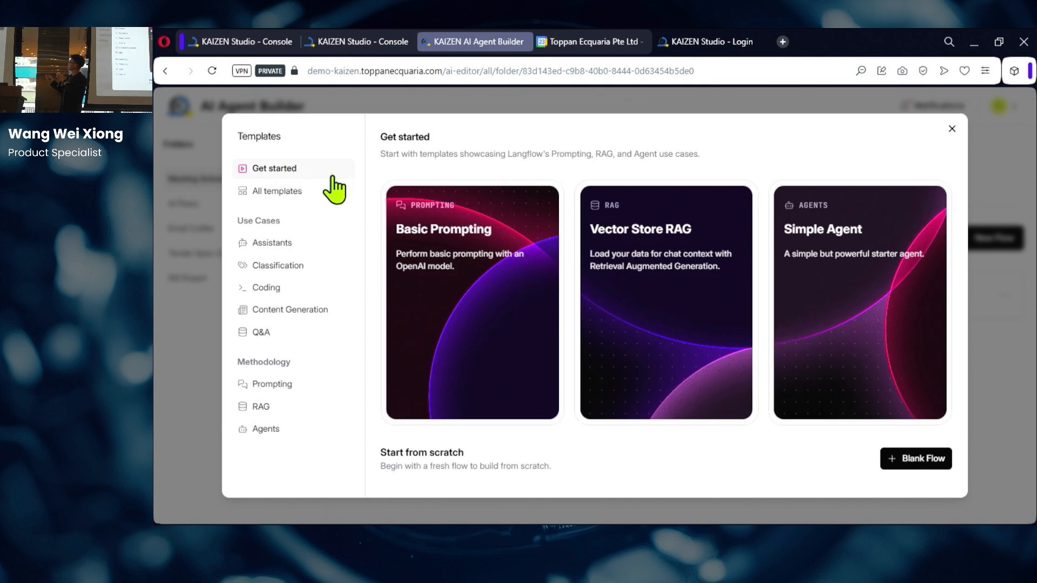
{"action": "left_click", "coordinate": [856, 363]}
{"action": "left_click", "coordinate": [533, 219]}
Step: Delete the README note and paste the OpenAI API key into the Agent node
{"action": "key", "text": "Delete"}
{"action": "scroll", "coordinate": [540, 223], "scroll_direction": "up", "scroll_amount": 5}
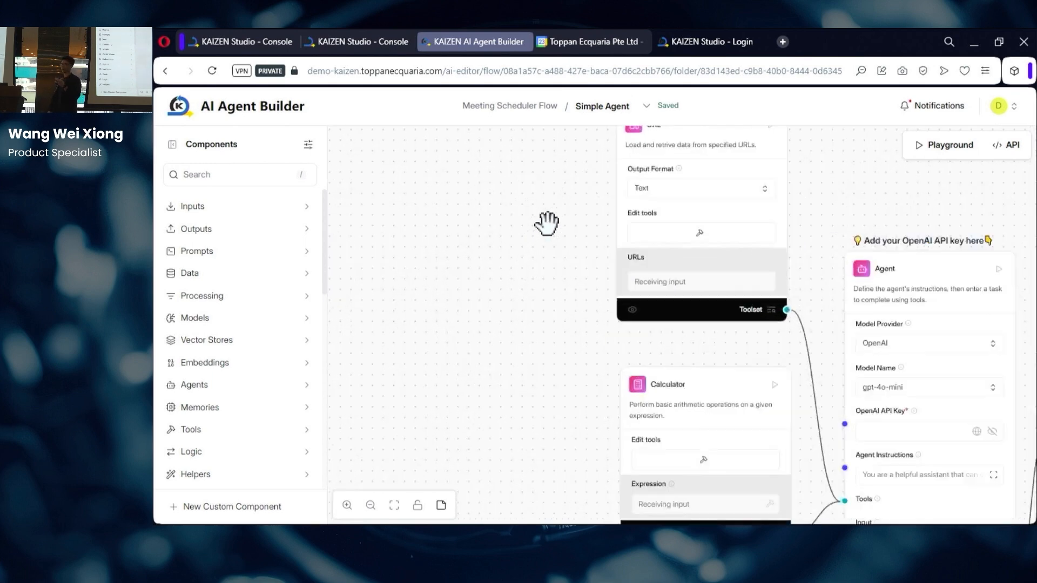
{"action": "scroll", "coordinate": [861, 209], "scroll_direction": "down", "scroll_amount": 3}
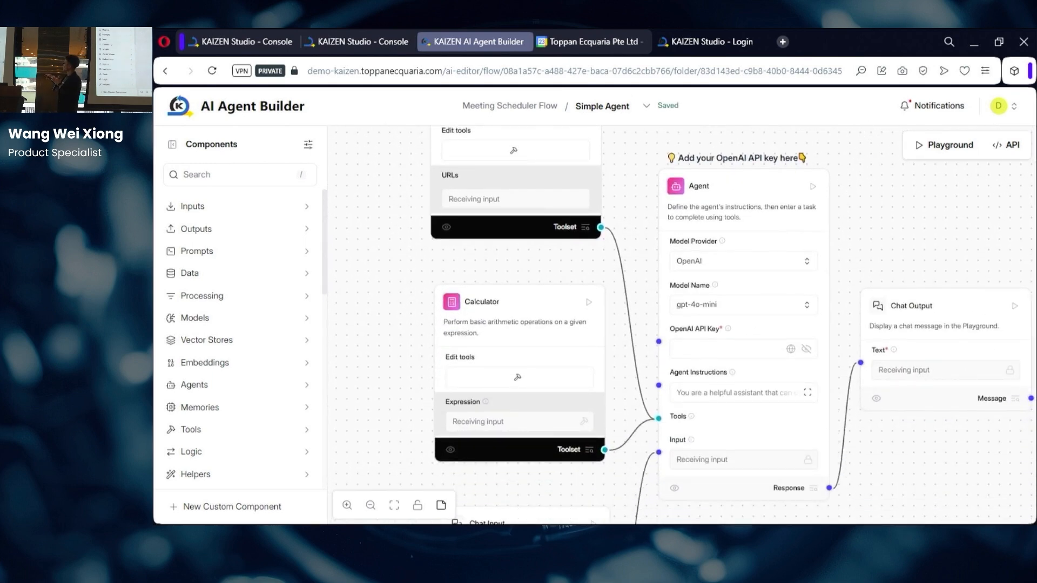
{"action": "scroll", "coordinate": [896, 254], "scroll_direction": "up", "scroll_amount": 2}
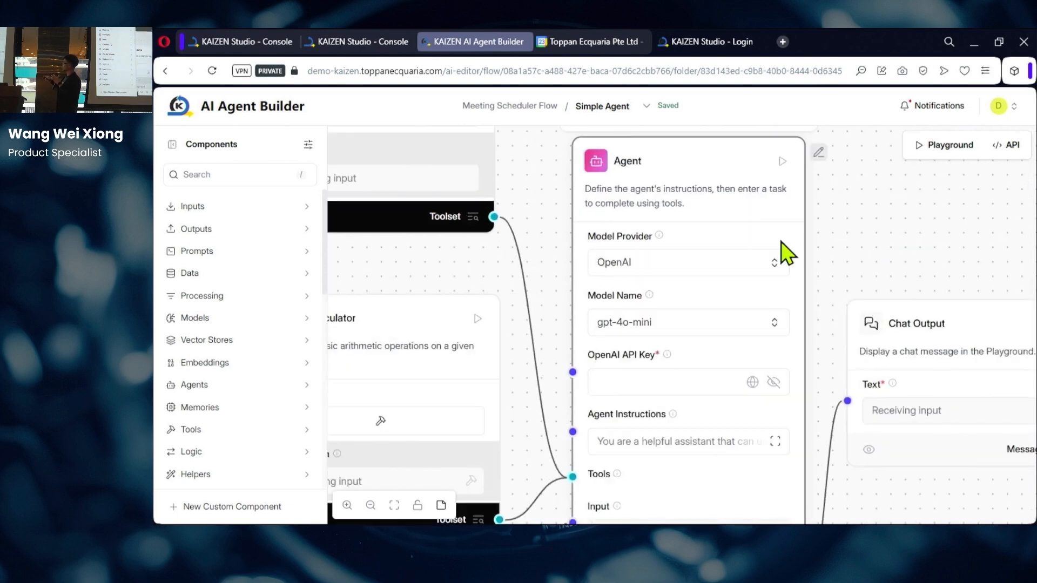
{"action": "scroll", "coordinate": [886, 267], "scroll_direction": "down", "scroll_amount": 2}
{"action": "left_click", "coordinate": [735, 351]}
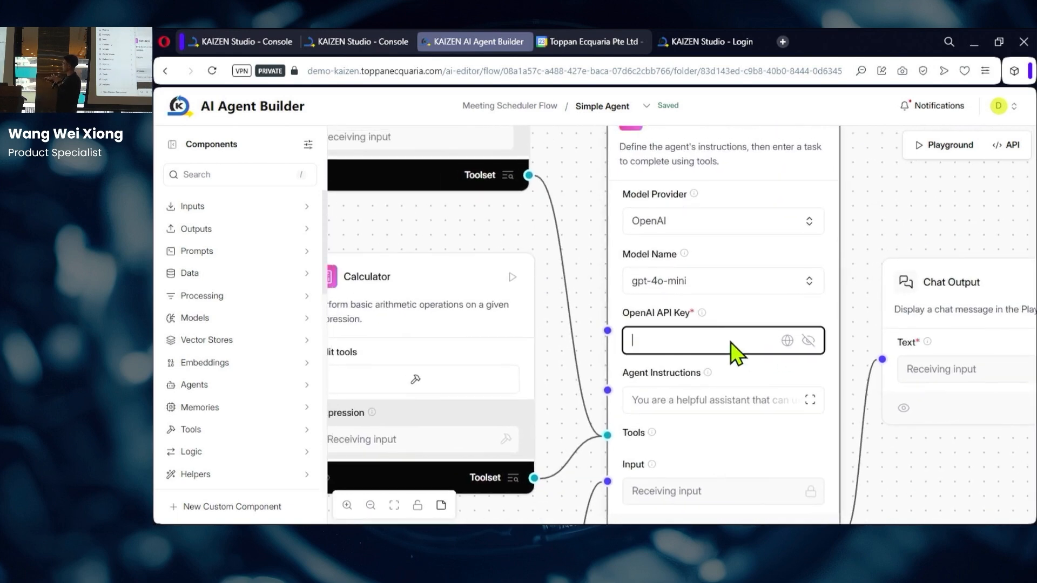
{"action": "key", "text": "ctrl+v"}
Step: Check the API key field and review the URL and Calculator tool nodes
{"action": "left_click_drag", "start_coordinate": [574, 178], "coordinate": [620, 250]}
{"action": "left_click", "coordinate": [742, 419]}
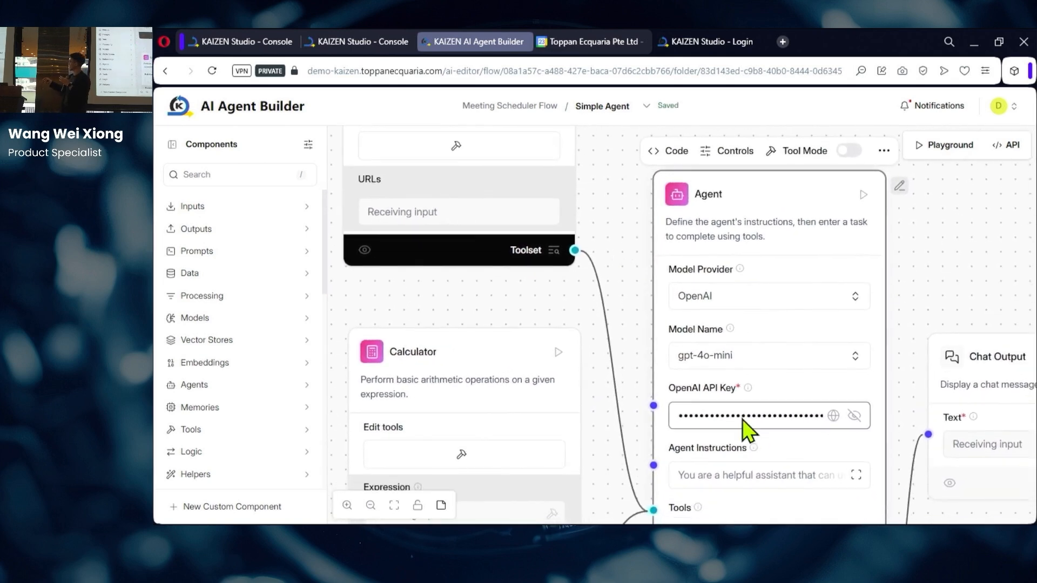
{"action": "left_click_drag", "start_coordinate": [609, 204], "coordinate": [650, 375]}
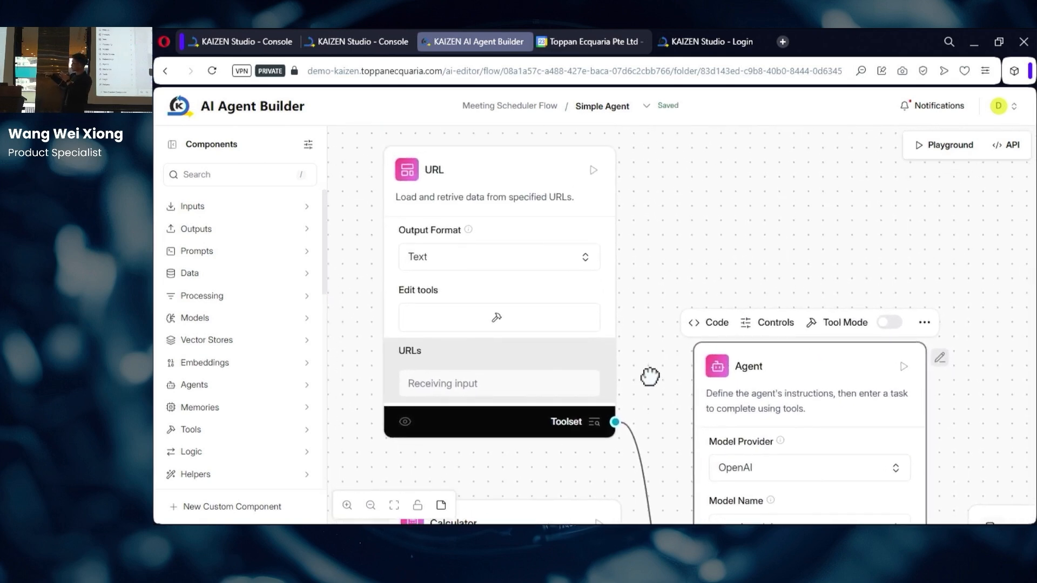
{"action": "left_click", "coordinate": [541, 200]}
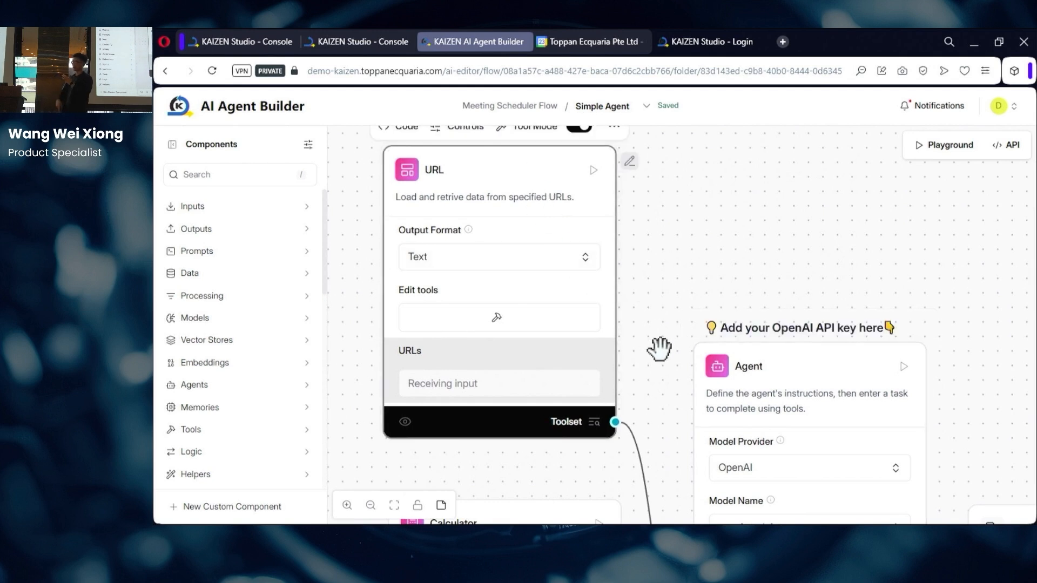
{"action": "left_click_drag", "start_coordinate": [659, 350], "coordinate": [663, 372]}
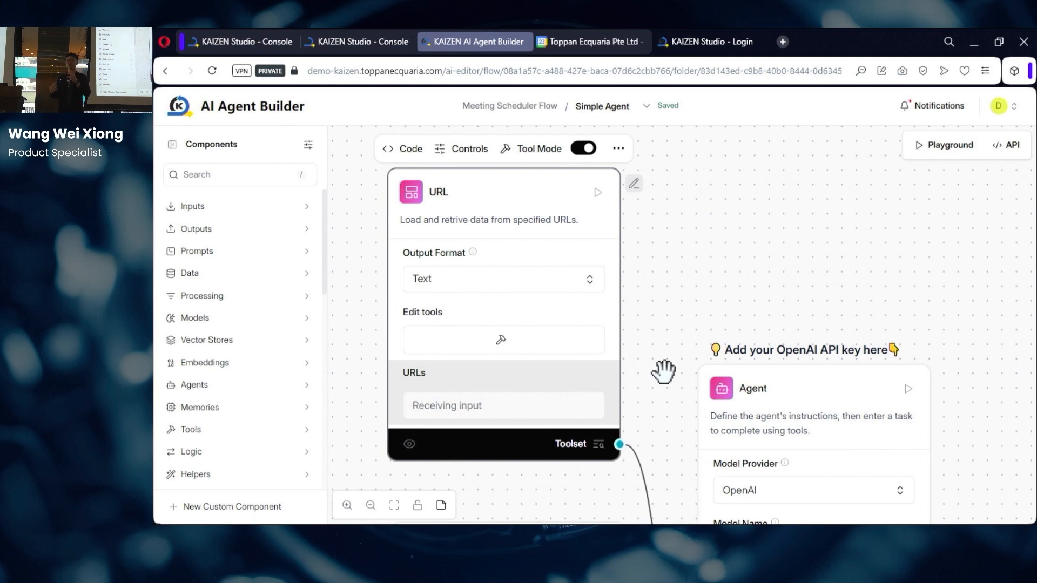
{"action": "left_click_drag", "start_coordinate": [662, 387], "coordinate": [659, 358]}
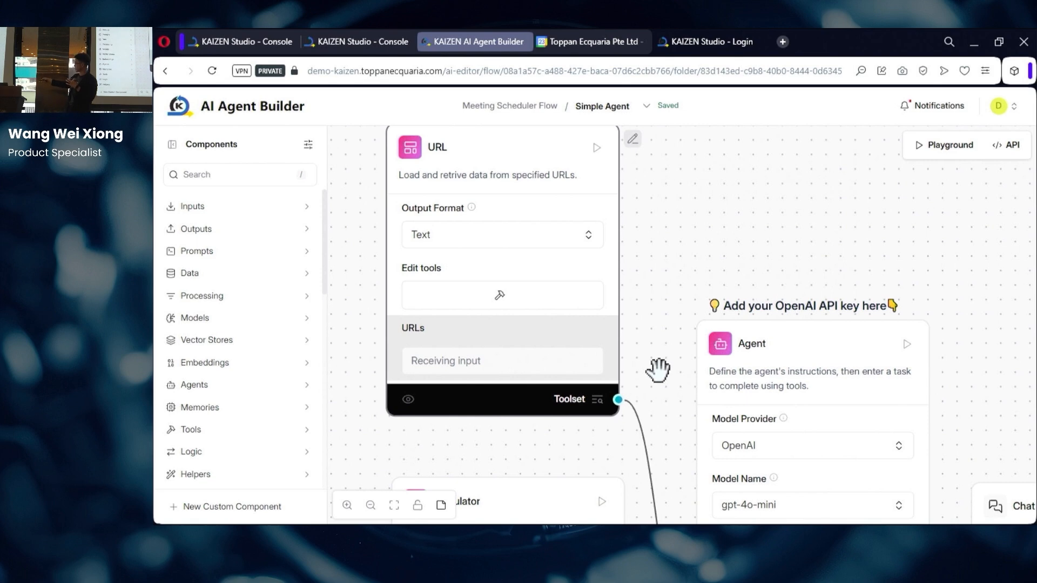
{"action": "left_click_drag", "start_coordinate": [658, 369], "coordinate": [694, 181]}
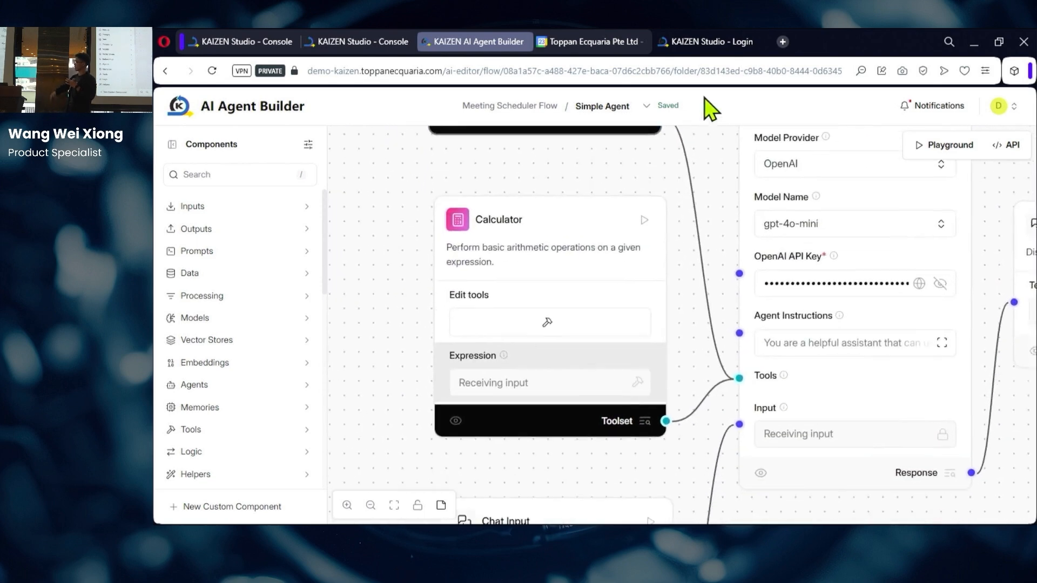
{"action": "left_click", "coordinate": [598, 220]}
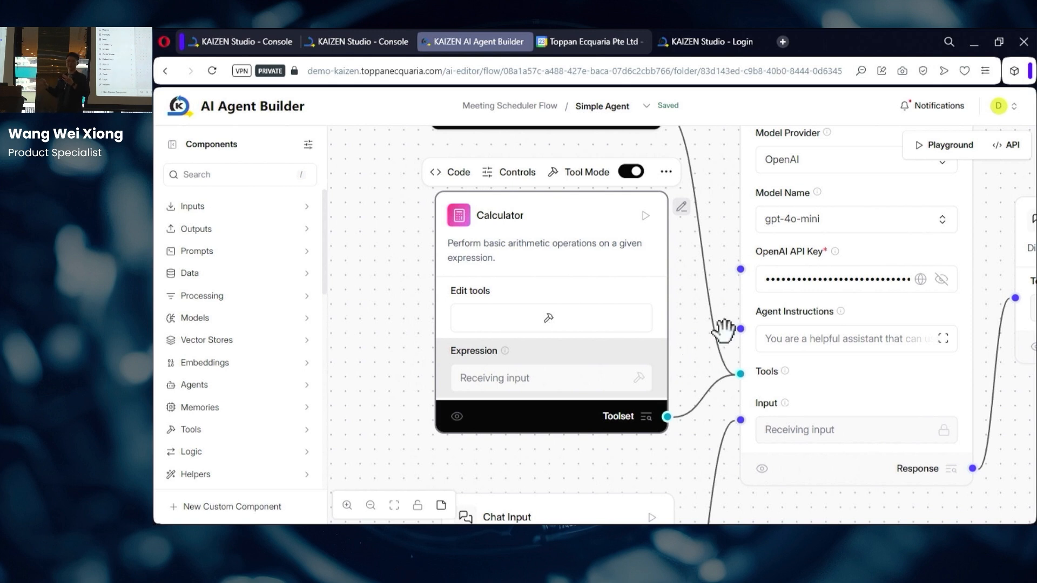
Step: Change the Agent's model to gpt-4-turbo and open the Playground
{"action": "left_click", "coordinate": [865, 233]}
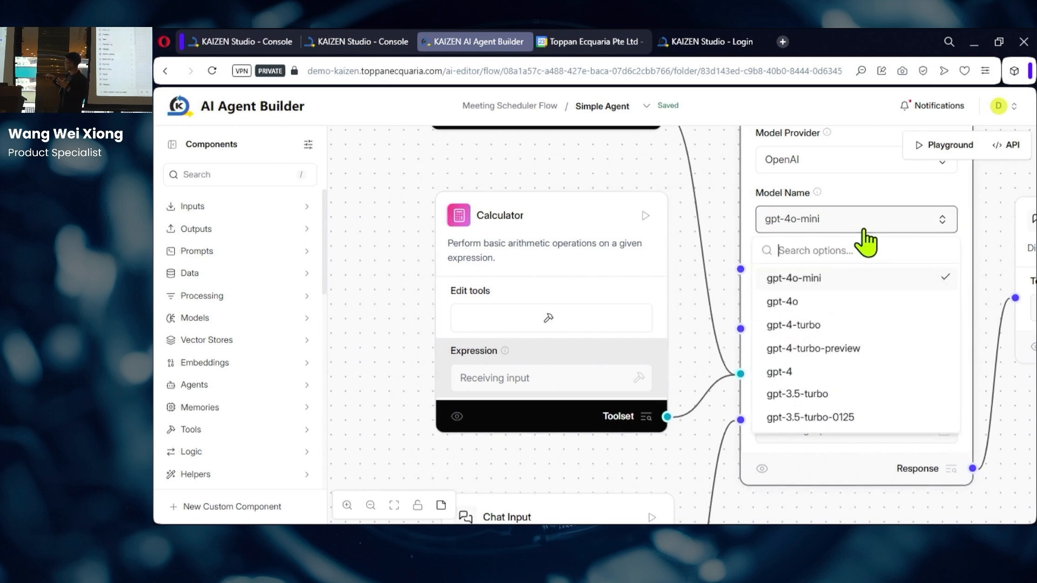
{"action": "left_click", "coordinate": [803, 325]}
{"action": "left_click_drag", "start_coordinate": [690, 324], "coordinate": [555, 405]}
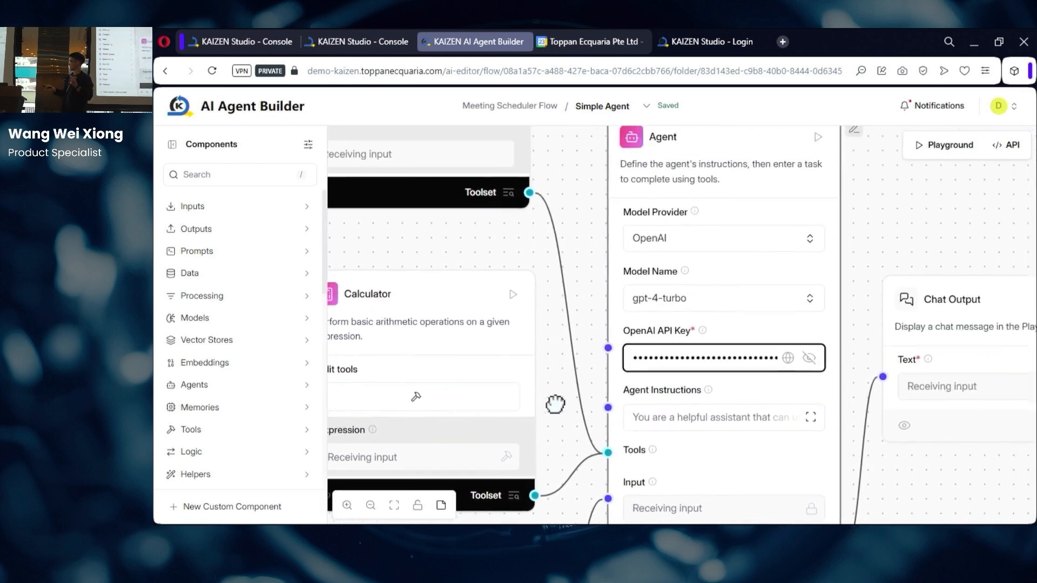
{"action": "left_click", "coordinate": [948, 157]}
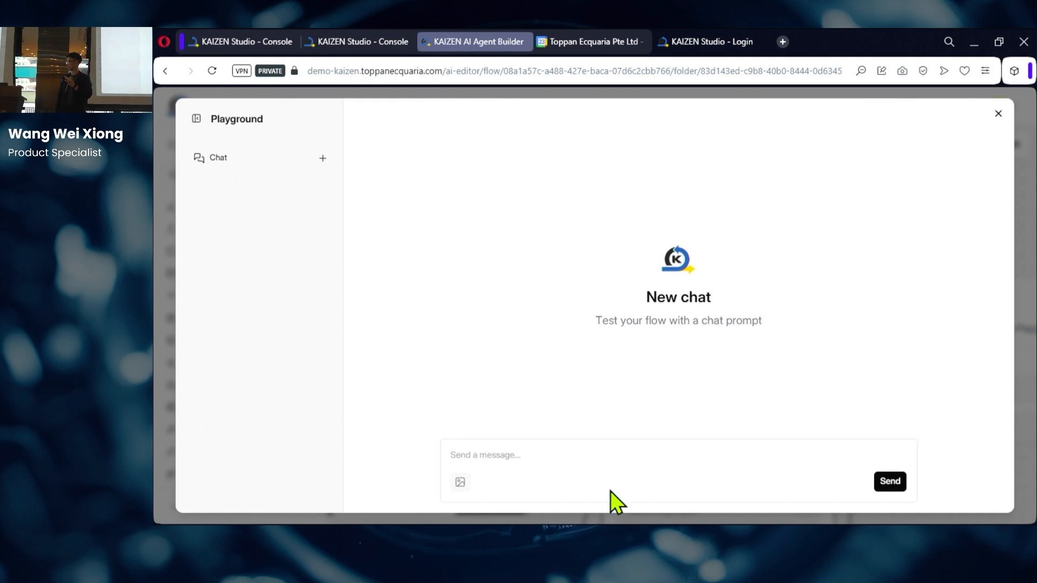
Step: Ask the agent about the later weather at Sofitel Singapore City Centre
{"action": "left_click", "coordinate": [566, 457]}
{"action": "type", "text": "How is weather later at Bishan Singapore City Centre?"}
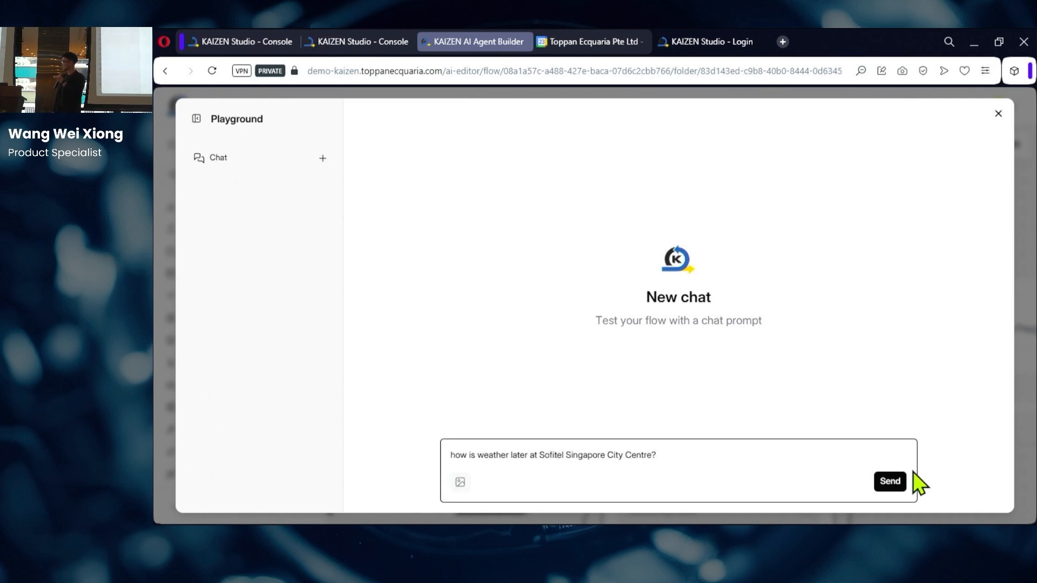
{"action": "left_click", "coordinate": [889, 481]}
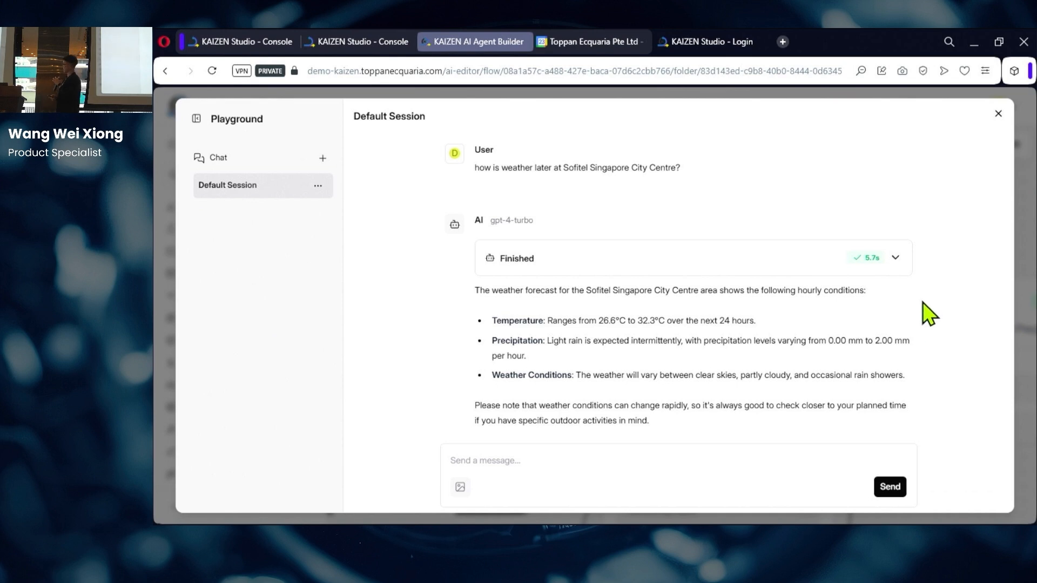
Step: Expand the Finished panel and read through the URL tool's input/output JSON
{"action": "left_click", "coordinate": [897, 265]}
{"action": "scroll", "coordinate": [915, 300], "scroll_direction": "down", "scroll_amount": 1}
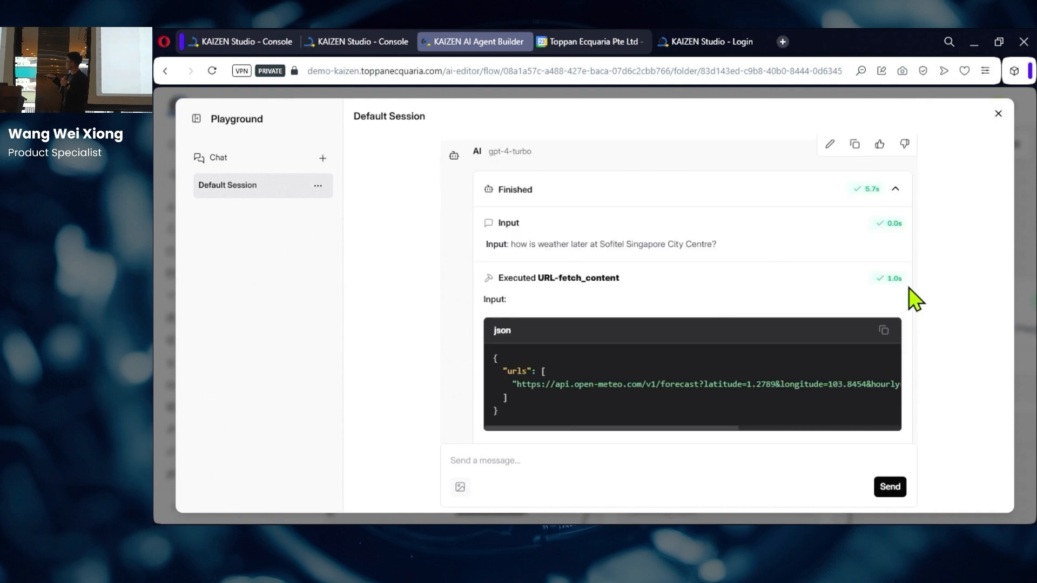
{"action": "scroll", "coordinate": [914, 300], "scroll_direction": "down", "scroll_amount": 1}
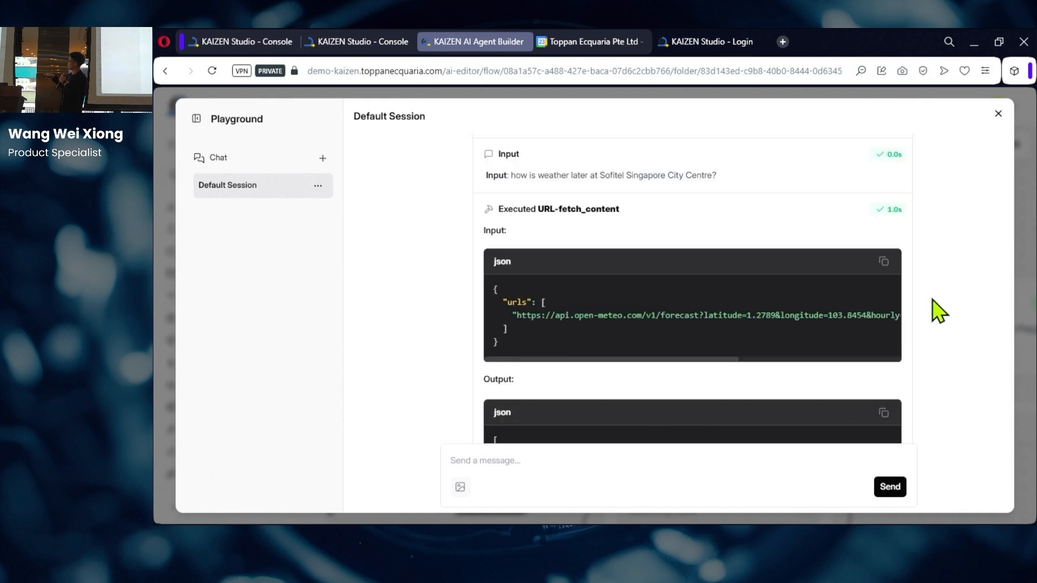
{"action": "scroll", "coordinate": [939, 311], "scroll_direction": "down", "scroll_amount": 1}
{"action": "scroll", "coordinate": [939, 312], "scroll_direction": "down", "scroll_amount": 2}
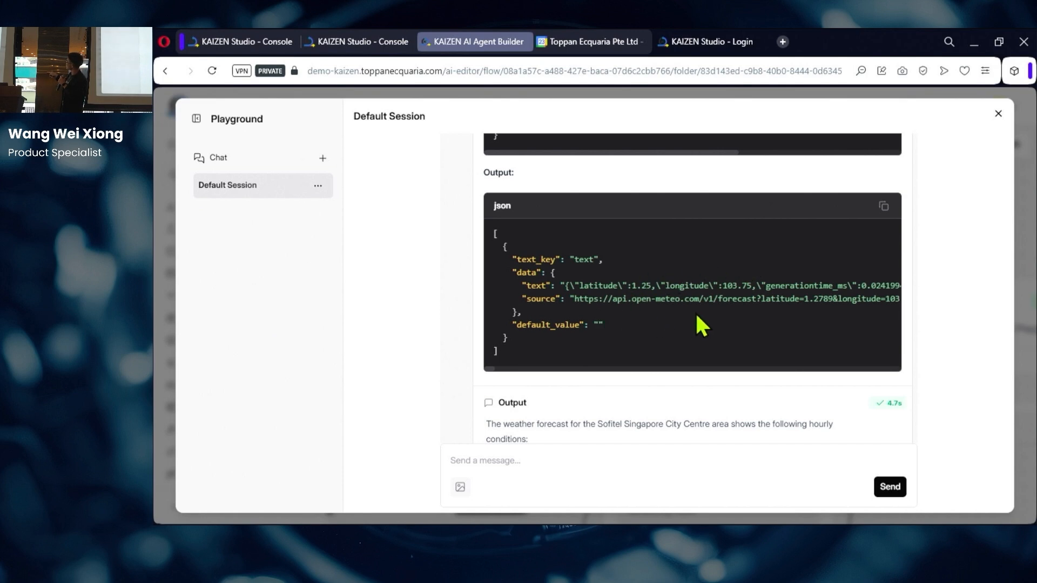
{"action": "scroll", "coordinate": [734, 330], "scroll_direction": "up", "scroll_amount": 1}
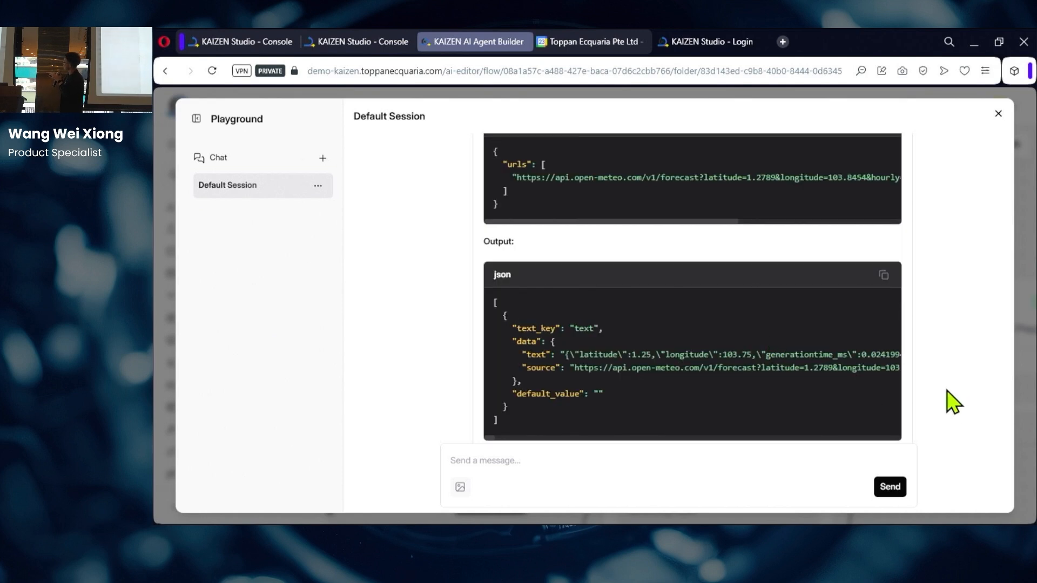
{"action": "scroll", "coordinate": [995, 351], "scroll_direction": "up", "scroll_amount": 1}
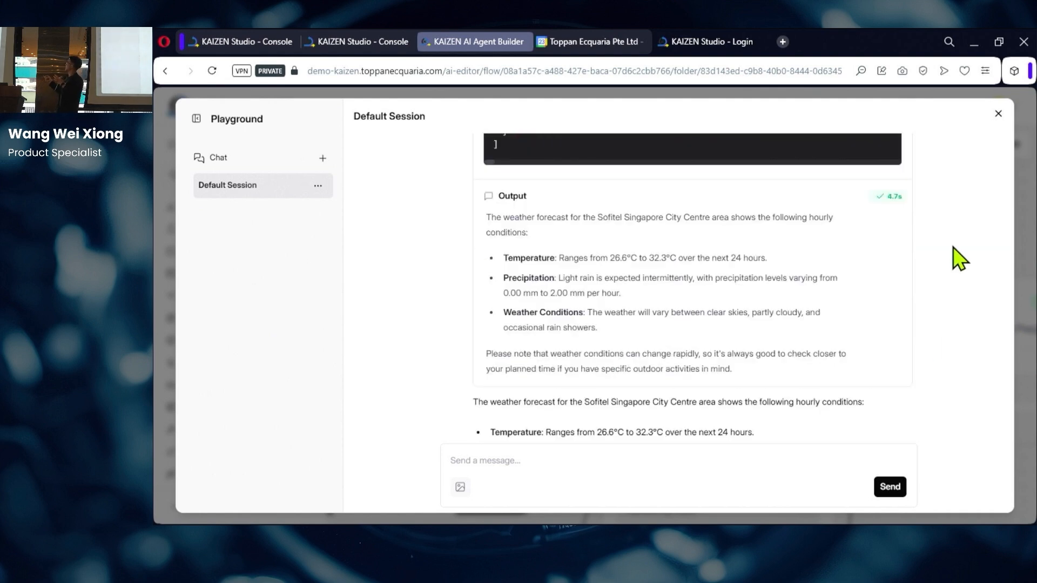
Step: Close the Playground and drop a Wikipedia component, found by searching 'Wiki', onto the canvas
{"action": "left_click", "coordinate": [999, 114]}
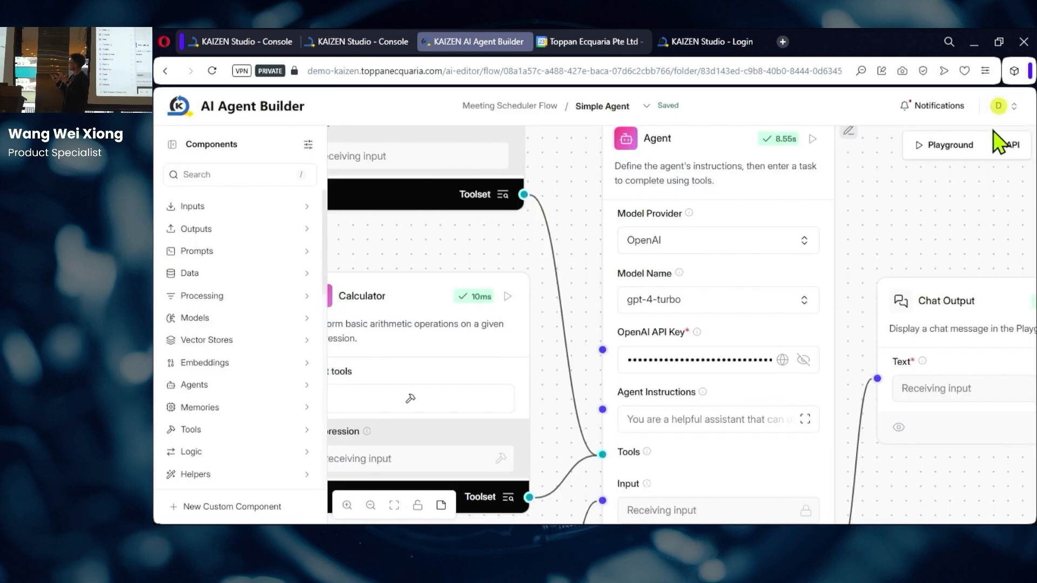
{"action": "scroll", "coordinate": [551, 186], "scroll_direction": "down", "scroll_amount": 3}
{"action": "left_click_drag", "start_coordinate": [375, 195], "coordinate": [401, 253]}
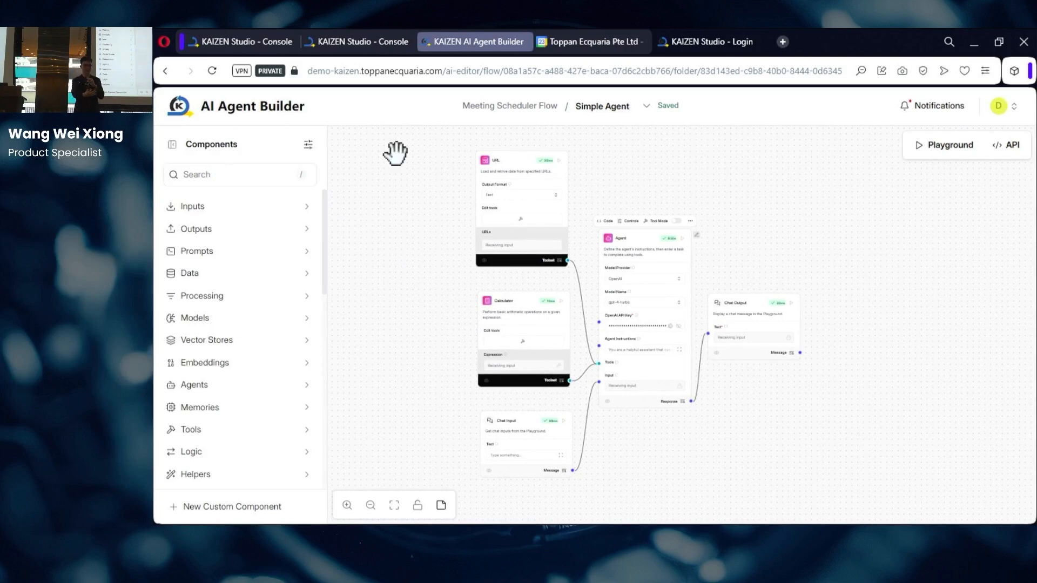
{"action": "left_click_drag", "start_coordinate": [389, 162], "coordinate": [502, 160]}
{"action": "scroll", "coordinate": [501, 177], "scroll_direction": "up", "scroll_amount": 2}
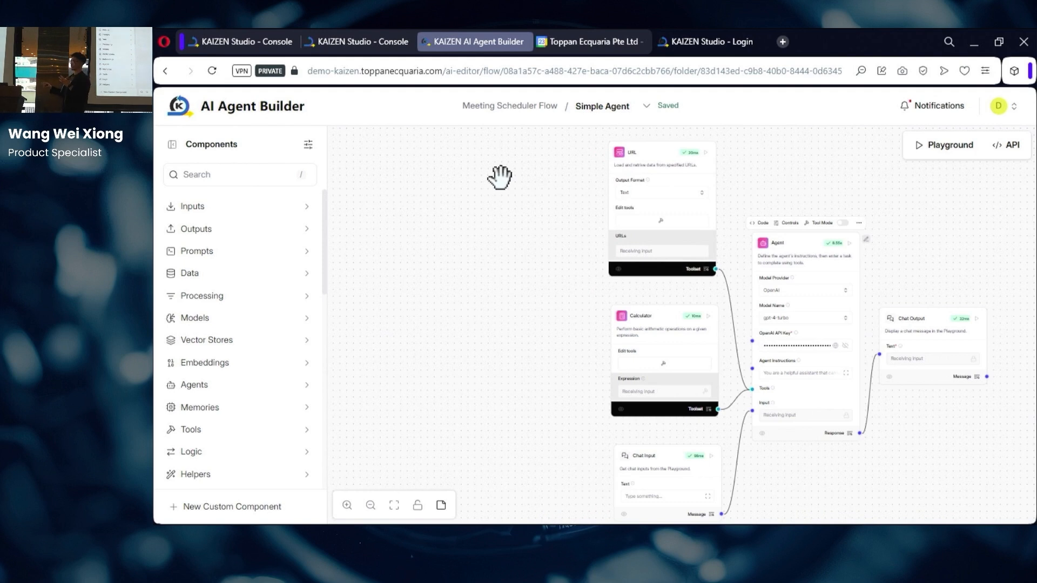
{"action": "left_click", "coordinate": [254, 180]}
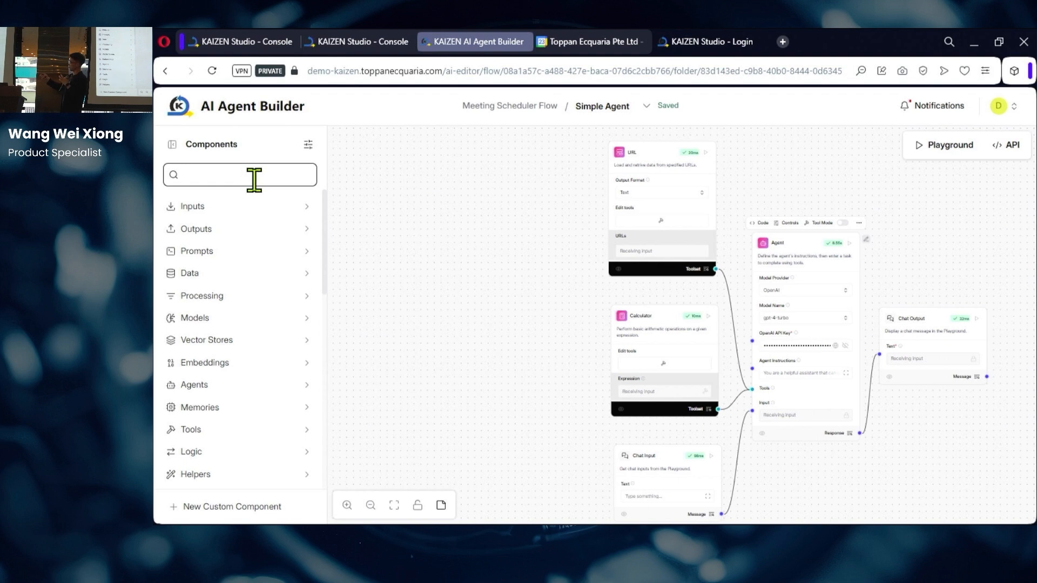
{"action": "type", "text": "Wiki"}
{"action": "left_click_drag", "start_coordinate": [238, 233], "coordinate": [537, 156]}
Step: Put the Wikipedia node in Tool Mode with Number of results set to 20
{"action": "left_click", "coordinate": [569, 132]}
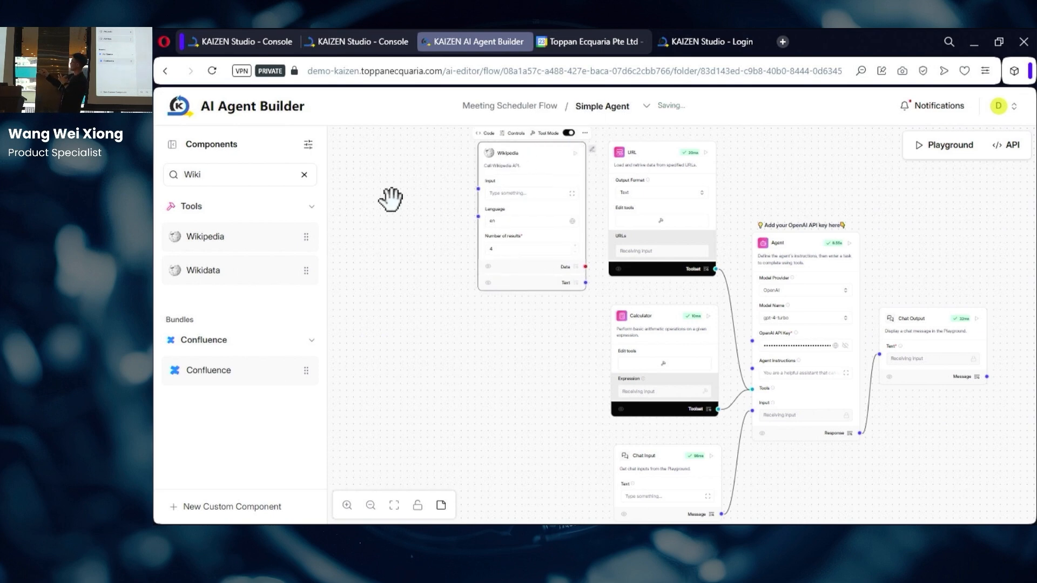
{"action": "left_click_drag", "start_coordinate": [361, 256], "coordinate": [315, 309]}
{"action": "left_click", "coordinate": [515, 343]}
{"action": "double_click", "coordinate": [498, 337]}
{"action": "type", "text": "20"}
{"action": "left_click", "coordinate": [398, 327]}
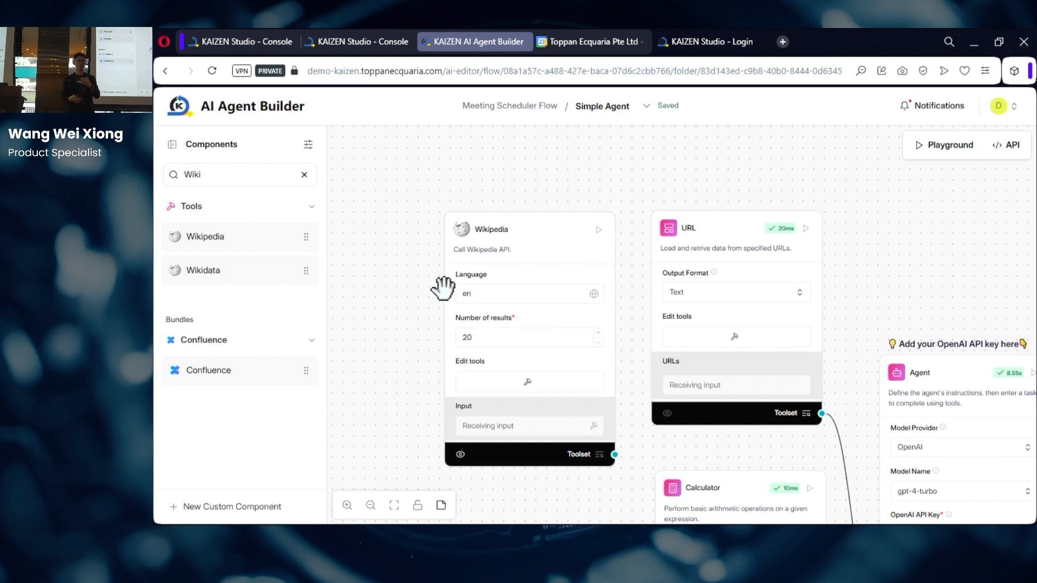
Step: Wire the Wikipedia toolset into the Agent's Tools input and reopen the Playground
{"action": "left_click", "coordinate": [546, 238]}
{"action": "left_click_drag", "start_coordinate": [378, 255], "coordinate": [353, 258]}
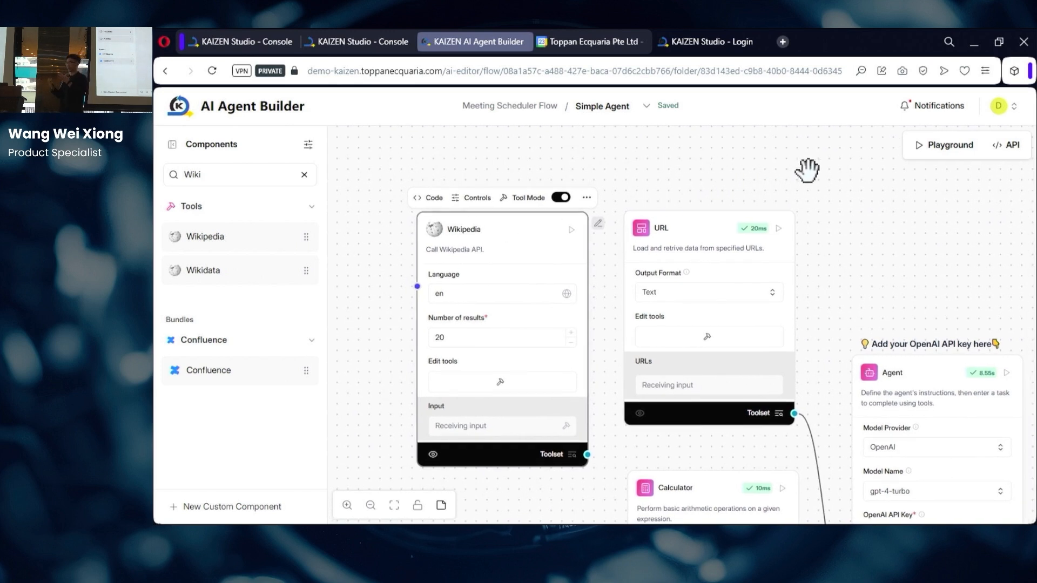
{"action": "left_click_drag", "start_coordinate": [622, 453], "coordinate": [818, 389]}
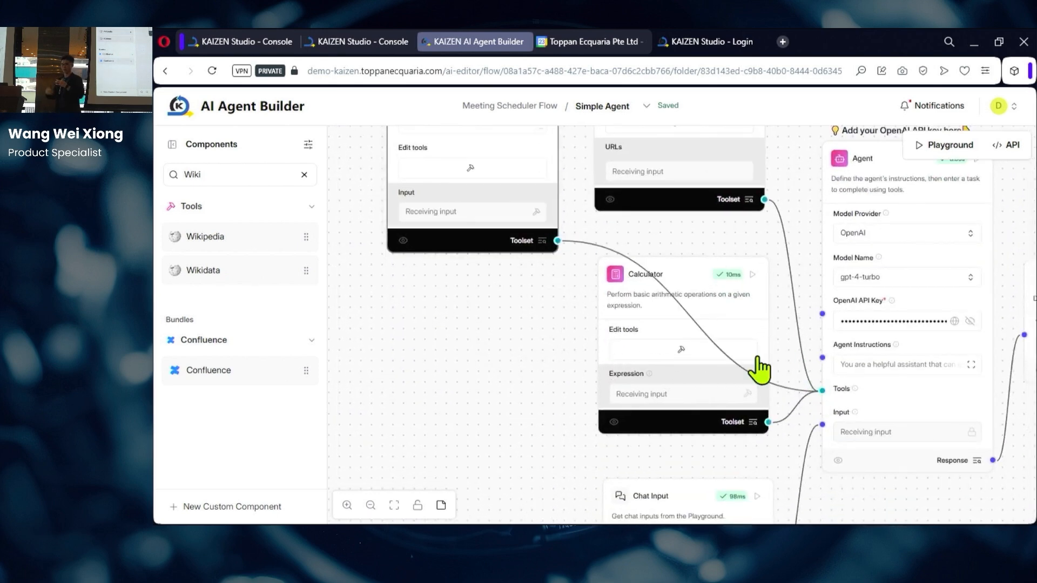
{"action": "left_click", "coordinate": [549, 323]}
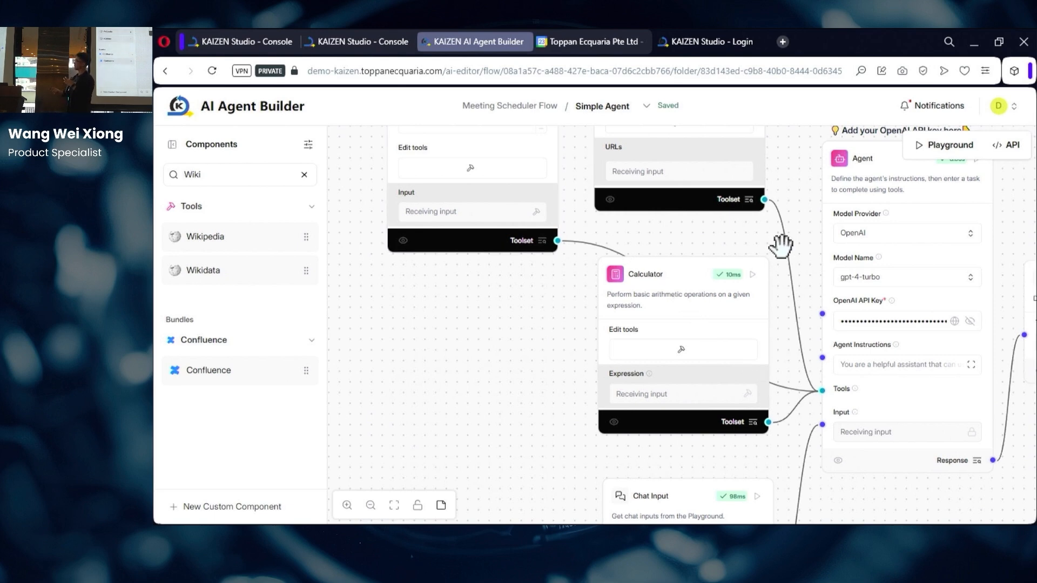
{"action": "left_click", "coordinate": [932, 154]}
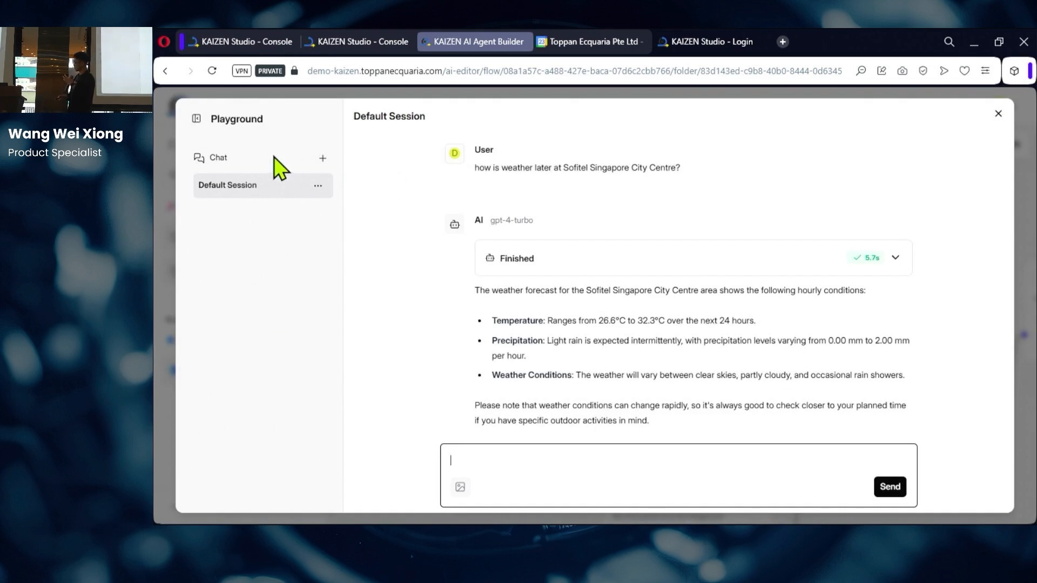
Step: In a new chat, send the question asking for every ASEAN country's GDP and their average
{"action": "left_click", "coordinate": [323, 159]}
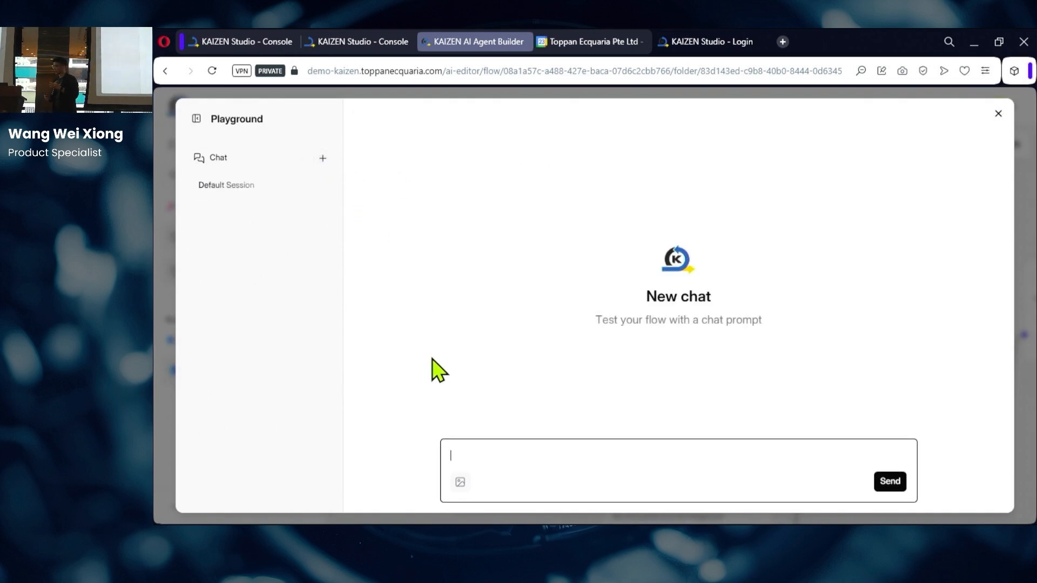
{"action": "left_click", "coordinate": [493, 459]}
{"action": "key", "text": "alt+Tab"}
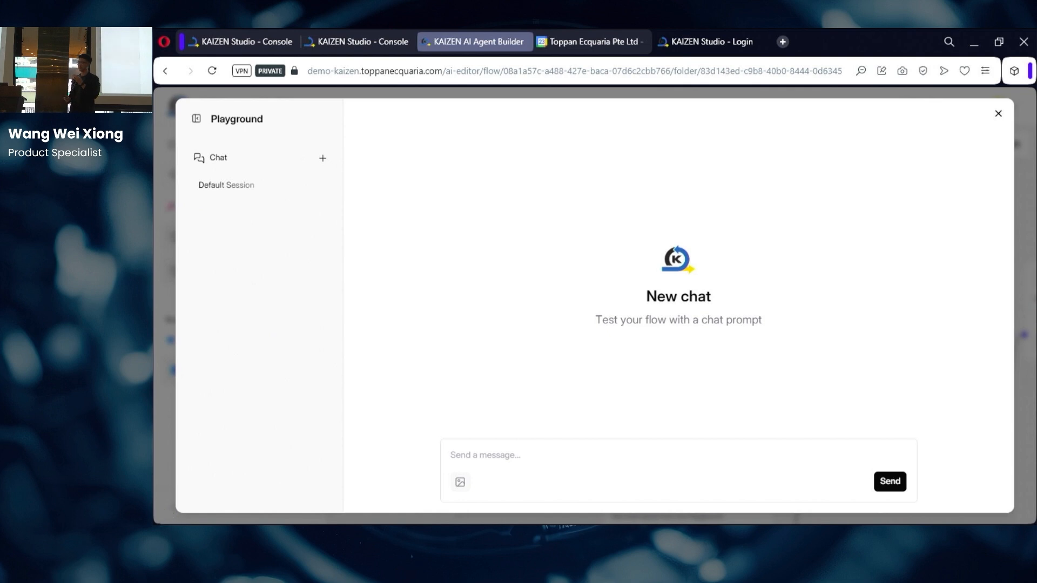
{"action": "left_click", "coordinate": [508, 458]}
{"action": "type", "text": "Find the GDP of all ASEAN countries and calculate the average of it"}
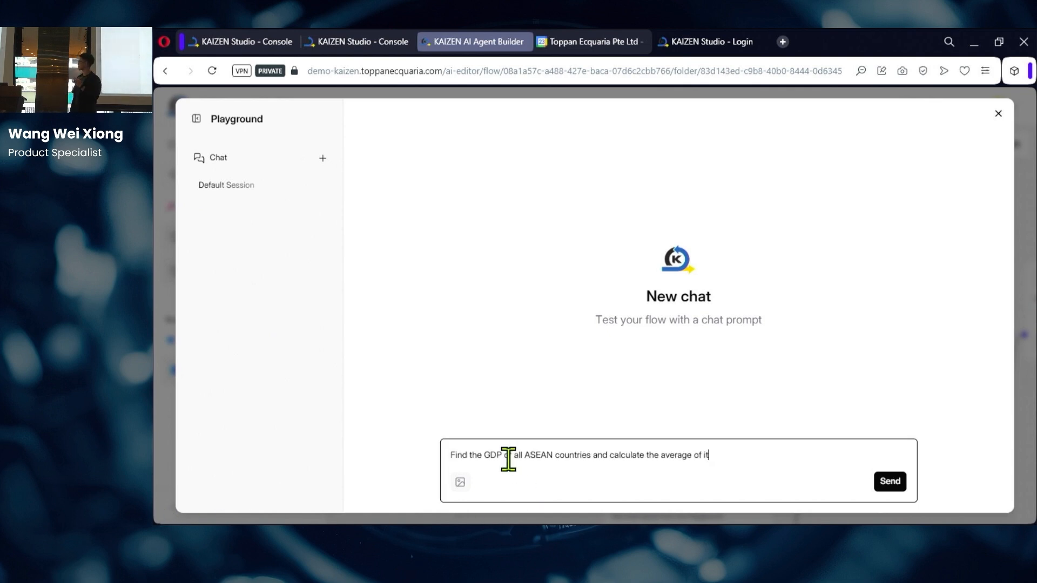
{"action": "left_click", "coordinate": [890, 481]}
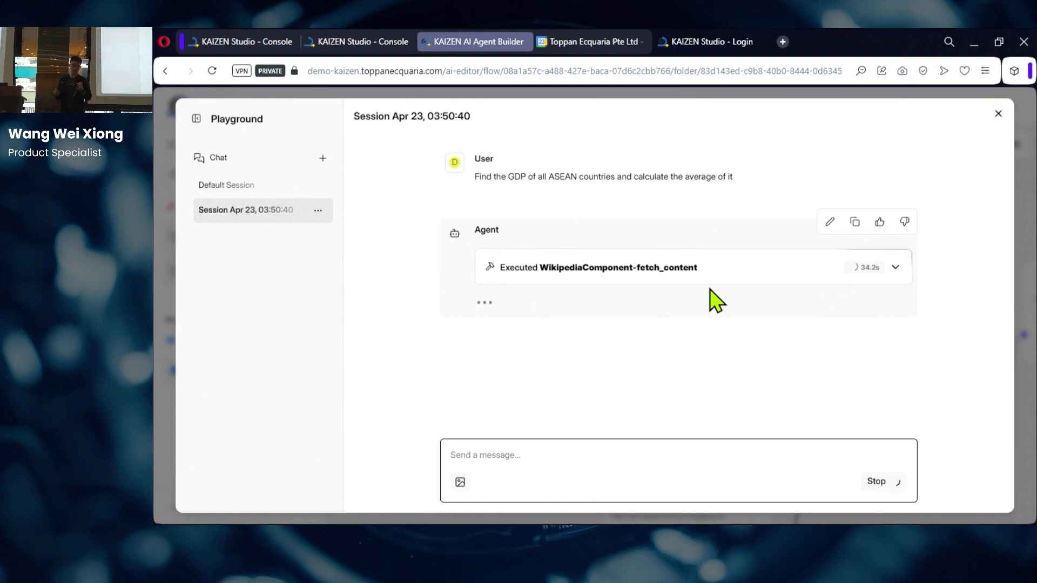
{"action": "scroll", "coordinate": [713, 286], "scroll_direction": "up", "scroll_amount": 2}
{"action": "scroll", "coordinate": [722, 294], "scroll_direction": "up", "scroll_amount": 2}
{"action": "scroll", "coordinate": [722, 295], "scroll_direction": "down", "scroll_amount": 2}
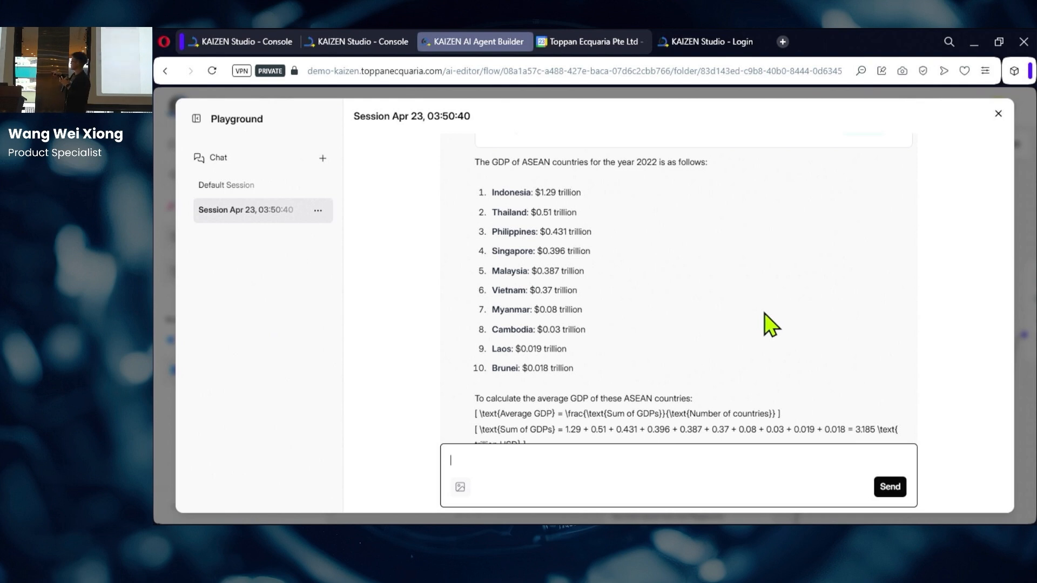
{"action": "scroll", "coordinate": [770, 324], "scroll_direction": "down", "scroll_amount": 2}
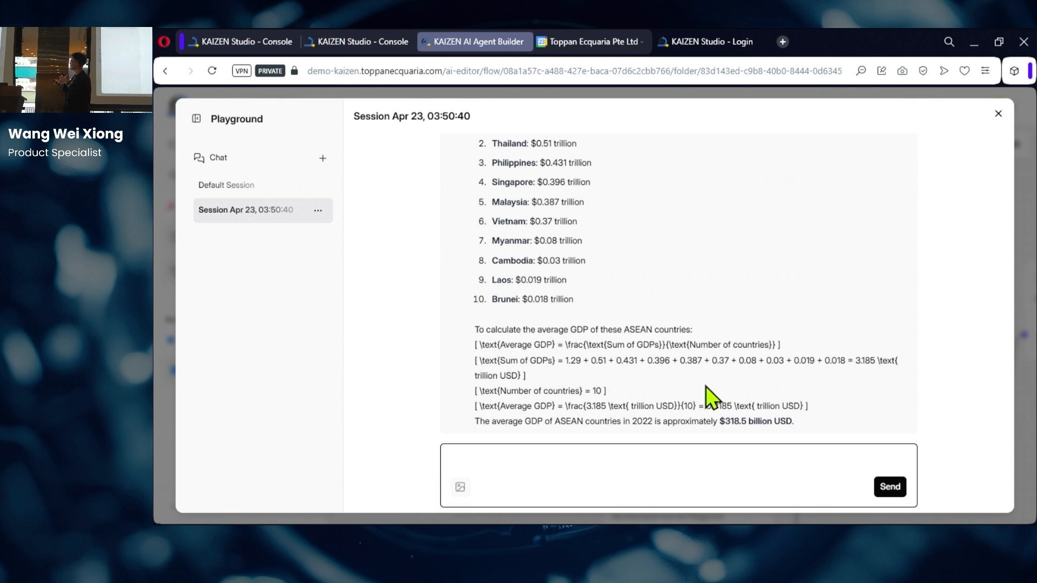
{"action": "scroll", "coordinate": [903, 284], "scroll_direction": "up", "scroll_amount": 5}
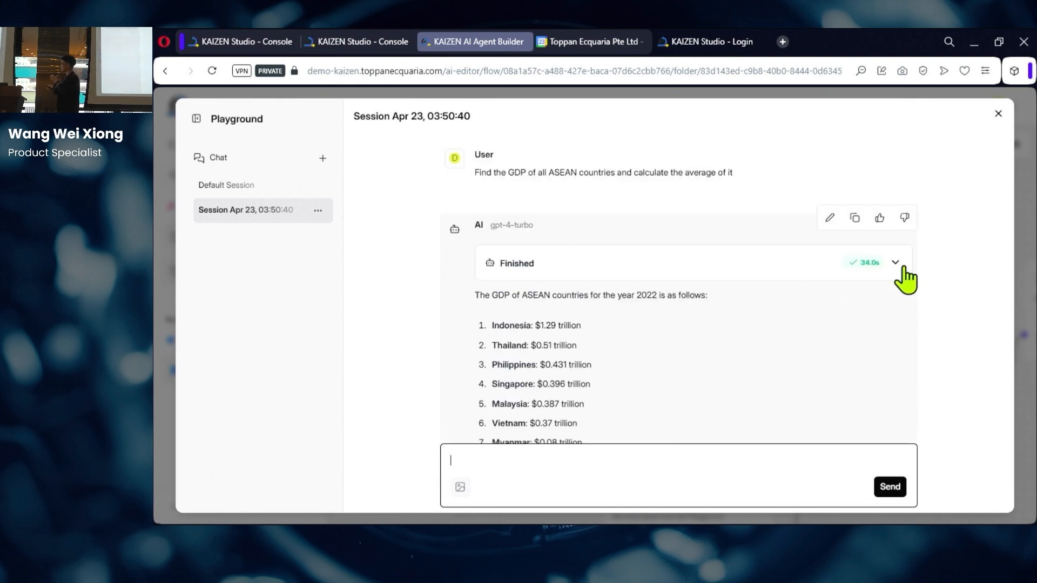
{"action": "left_click", "coordinate": [900, 275]}
{"action": "scroll", "coordinate": [811, 318], "scroll_direction": "down", "scroll_amount": 2}
{"action": "scroll", "coordinate": [791, 327], "scroll_direction": "down", "scroll_amount": 1}
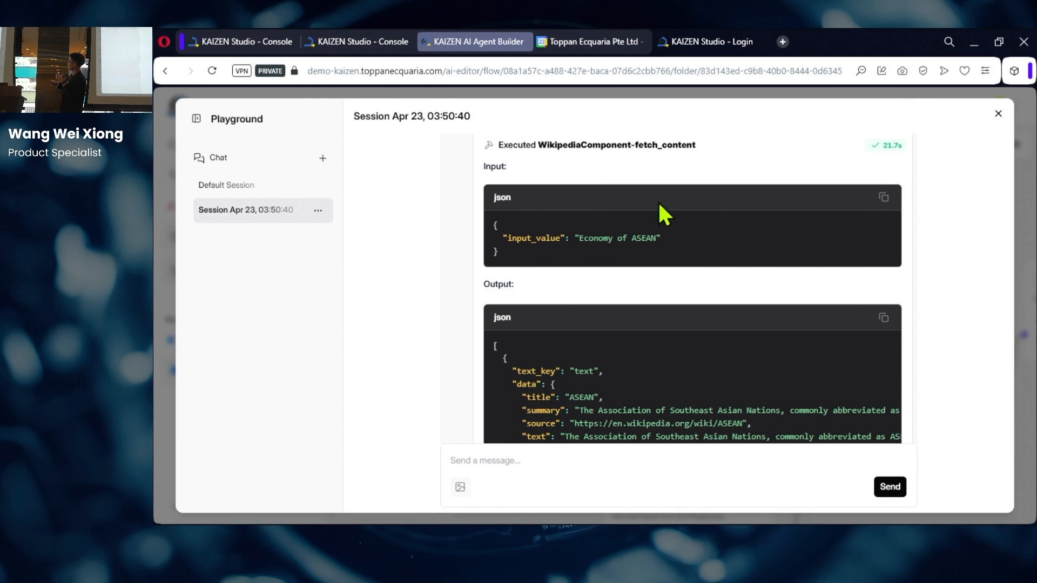
{"action": "scroll", "coordinate": [666, 285], "scroll_direction": "down", "scroll_amount": 1}
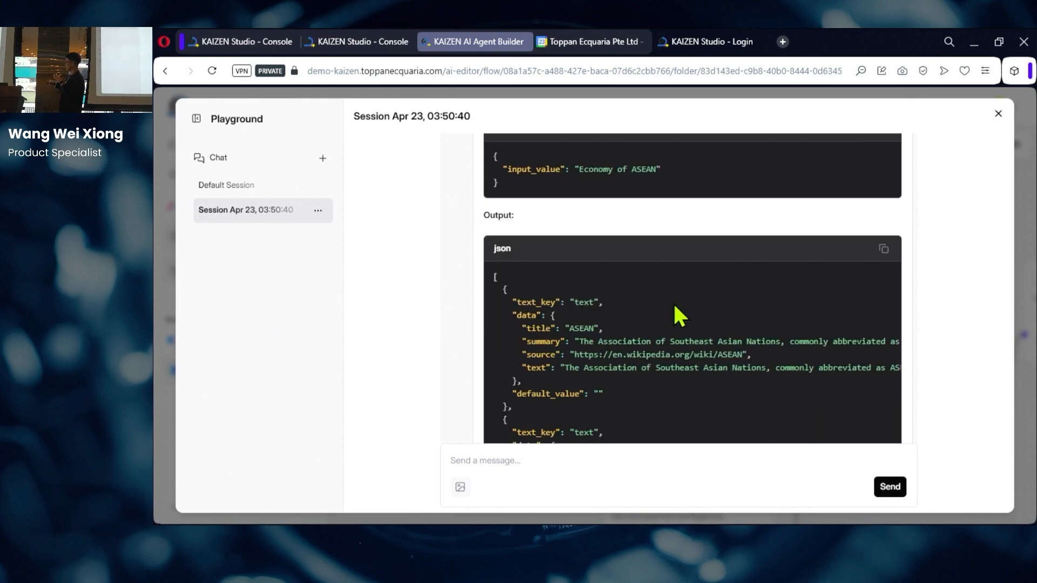
{"action": "scroll", "coordinate": [674, 302], "scroll_direction": "down", "scroll_amount": 2}
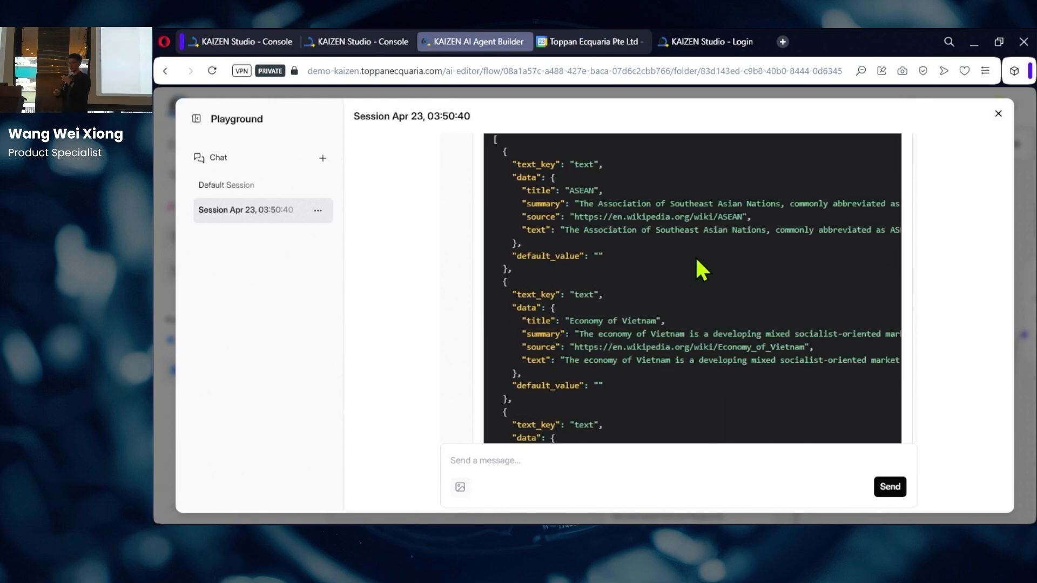
{"action": "scroll", "coordinate": [721, 276], "scroll_direction": "down", "scroll_amount": 7}
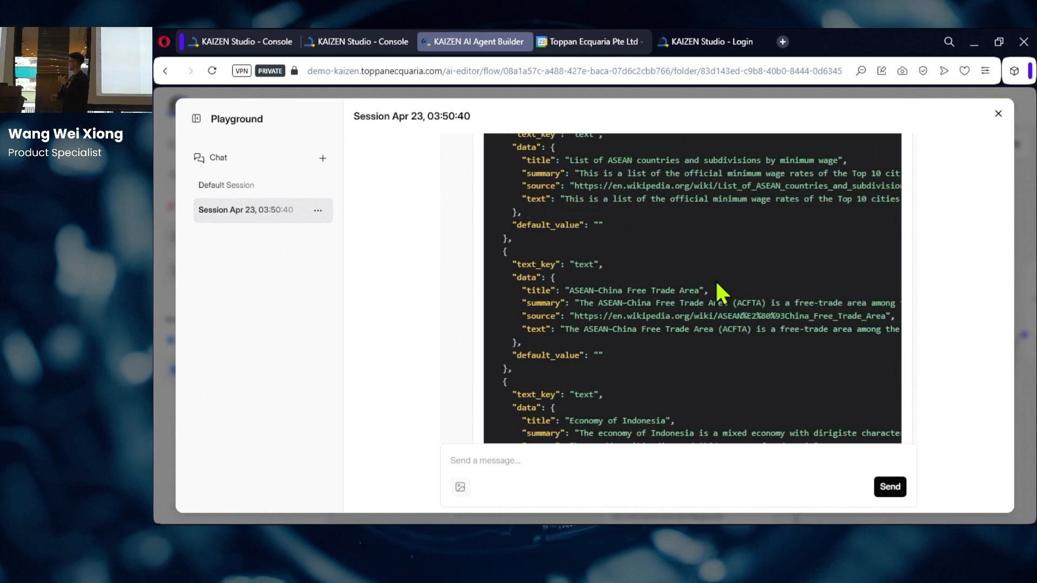
{"action": "scroll", "coordinate": [717, 284], "scroll_direction": "down", "scroll_amount": 10}
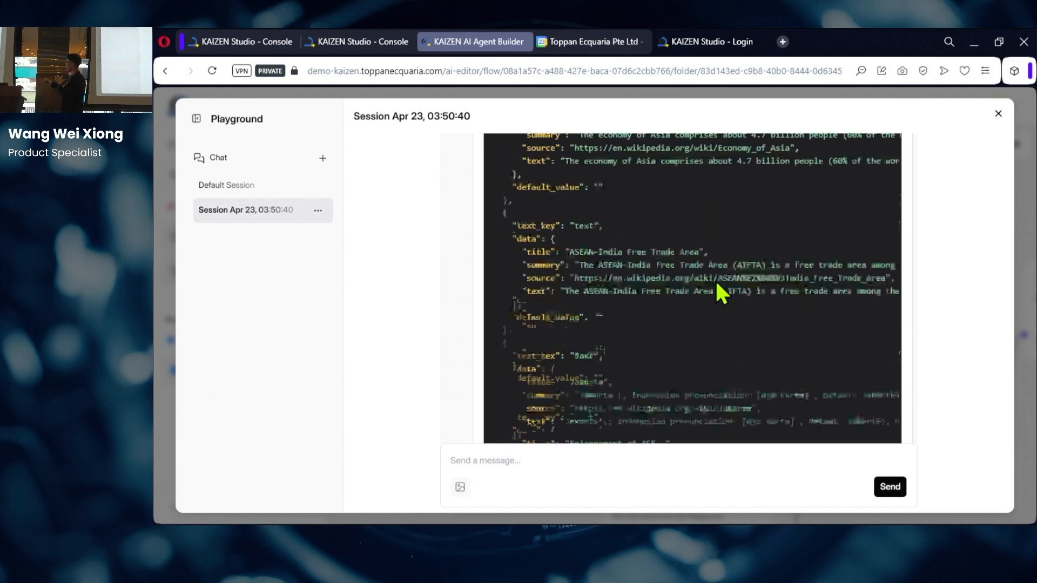
{"action": "scroll", "coordinate": [716, 284], "scroll_direction": "down", "scroll_amount": 10}
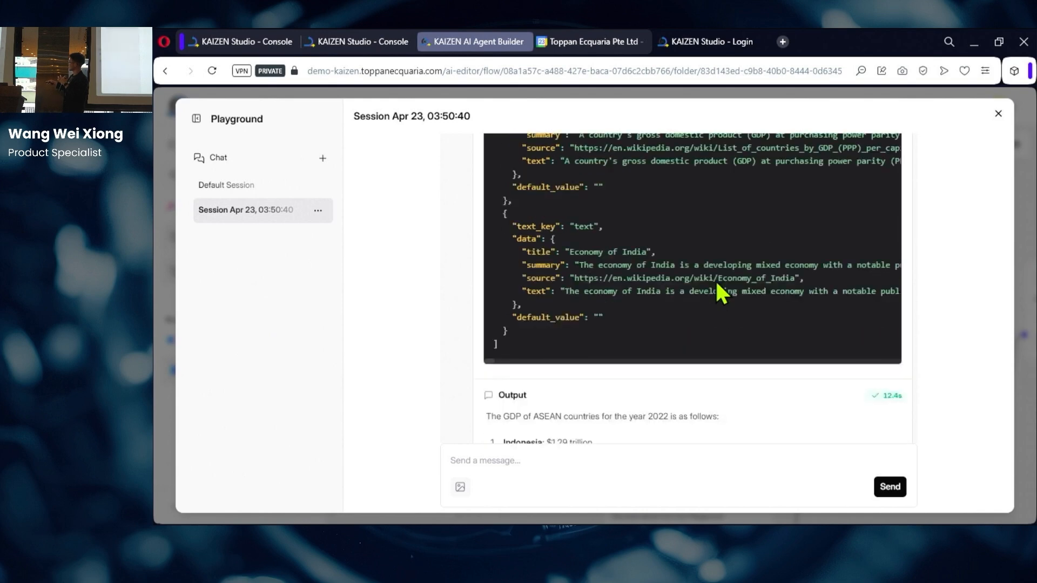
{"action": "scroll", "coordinate": [718, 291], "scroll_direction": "down", "scroll_amount": 3}
{"action": "scroll", "coordinate": [719, 292], "scroll_direction": "up", "scroll_amount": 3}
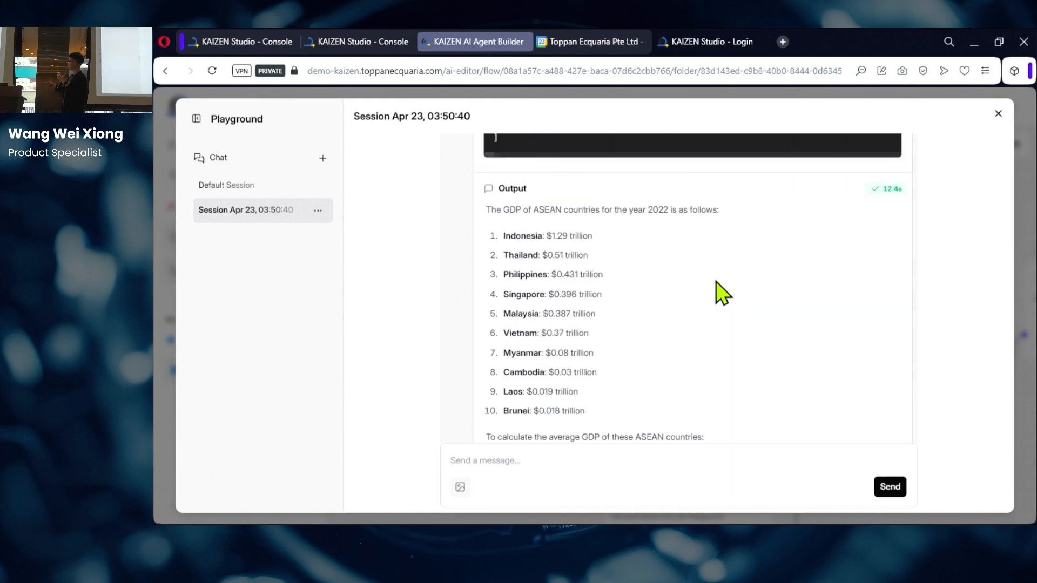
{"action": "scroll", "coordinate": [721, 292], "scroll_direction": "up", "scroll_amount": 2}
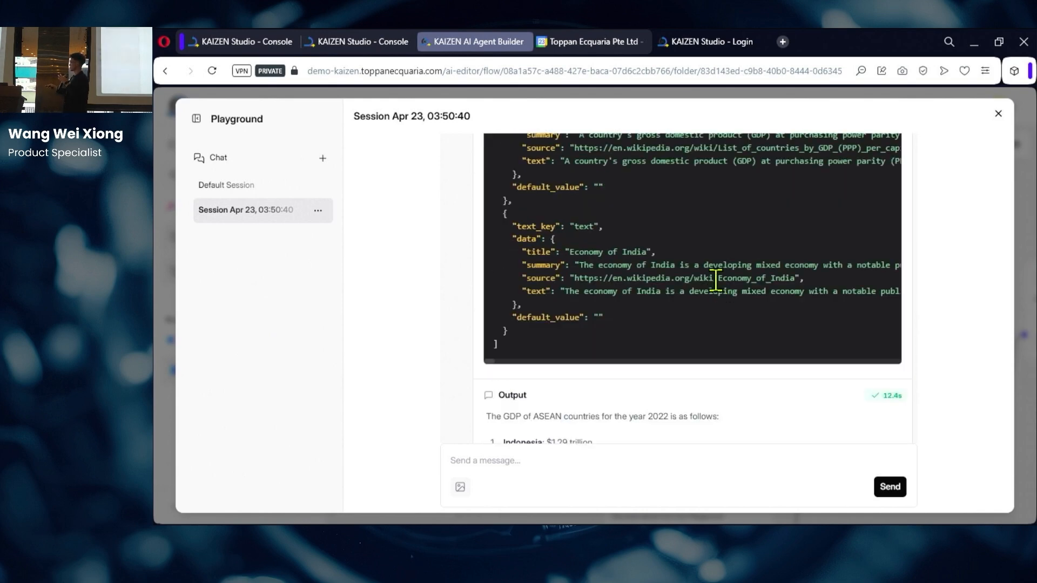
{"action": "scroll", "coordinate": [716, 279], "scroll_direction": "up", "scroll_amount": 1}
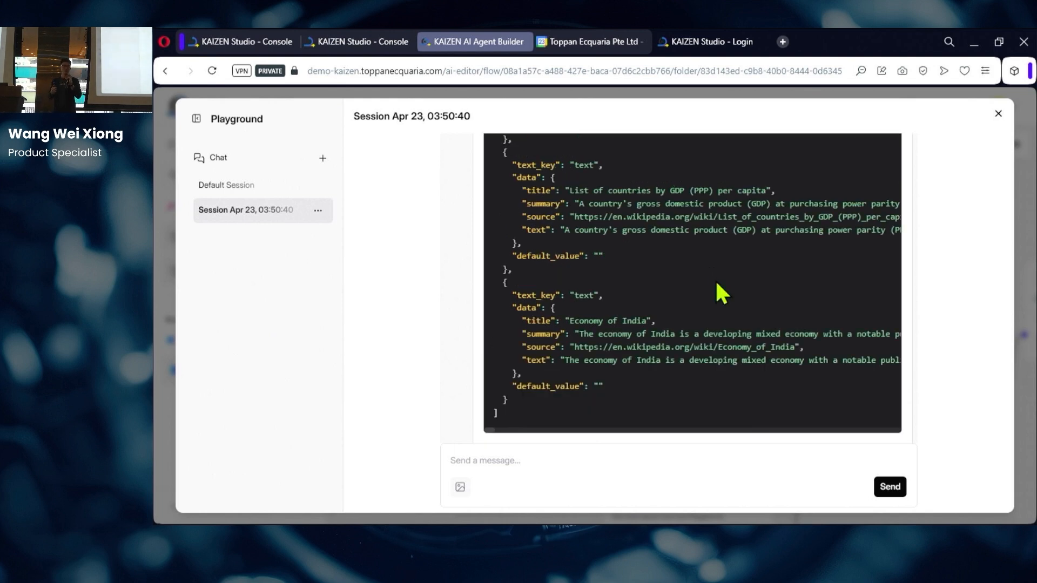
{"action": "scroll", "coordinate": [717, 284], "scroll_direction": "down", "scroll_amount": 1}
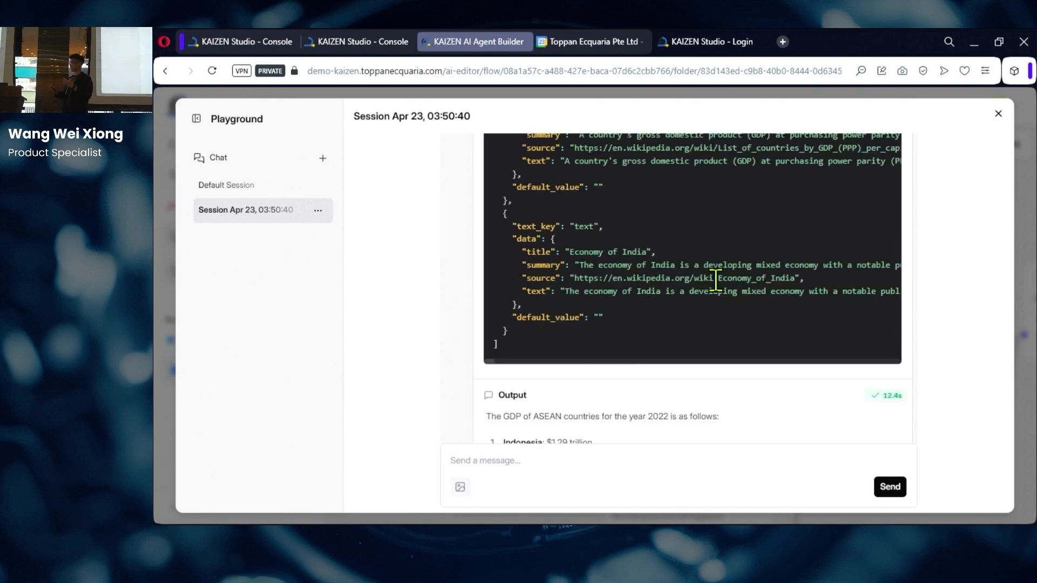
{"action": "scroll", "coordinate": [716, 280], "scroll_direction": "down", "scroll_amount": 1}
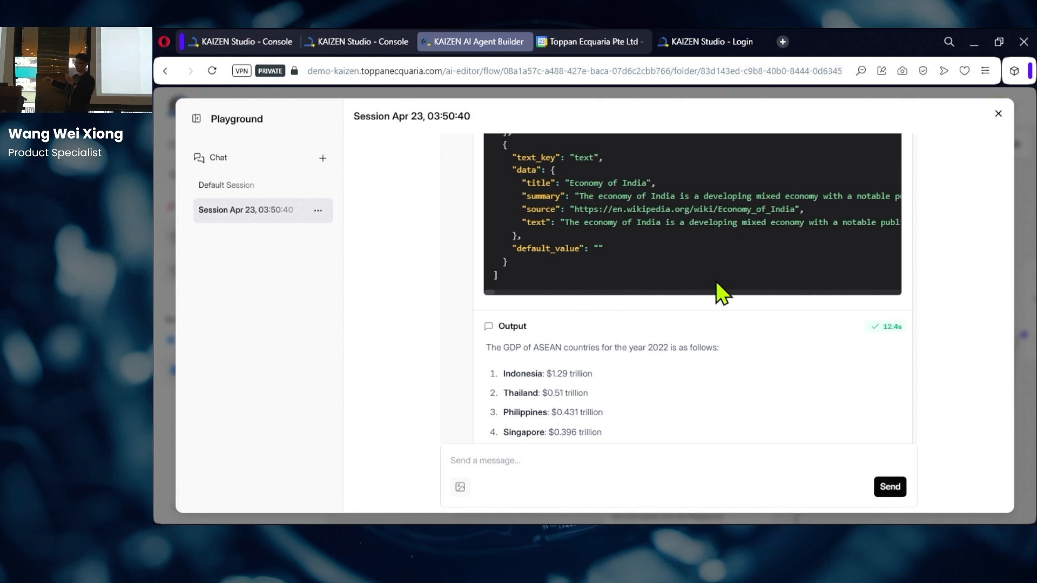
{"action": "scroll", "coordinate": [717, 283], "scroll_direction": "down", "scroll_amount": 5}
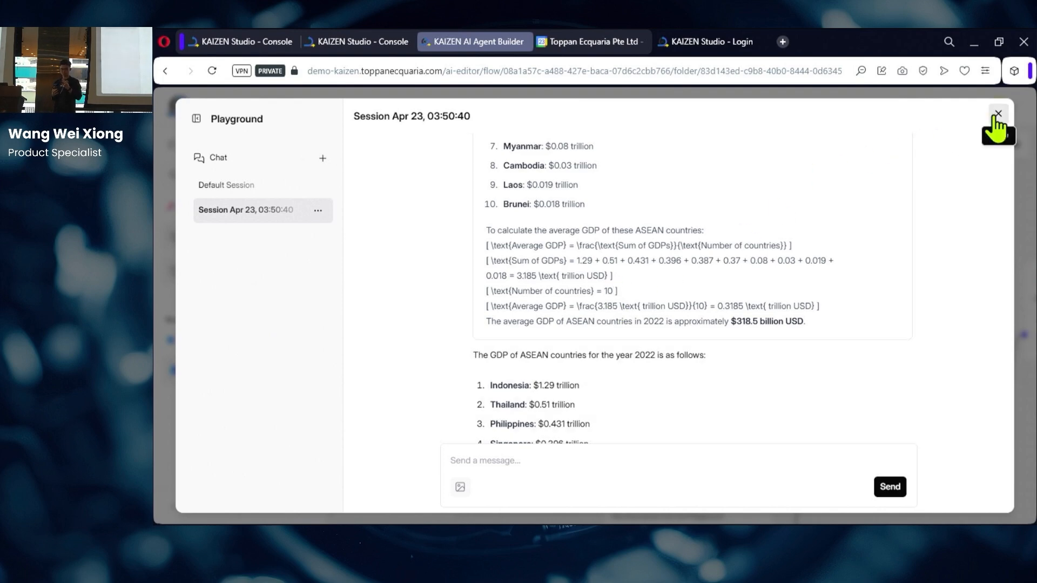
{"action": "left_click", "coordinate": [998, 115]}
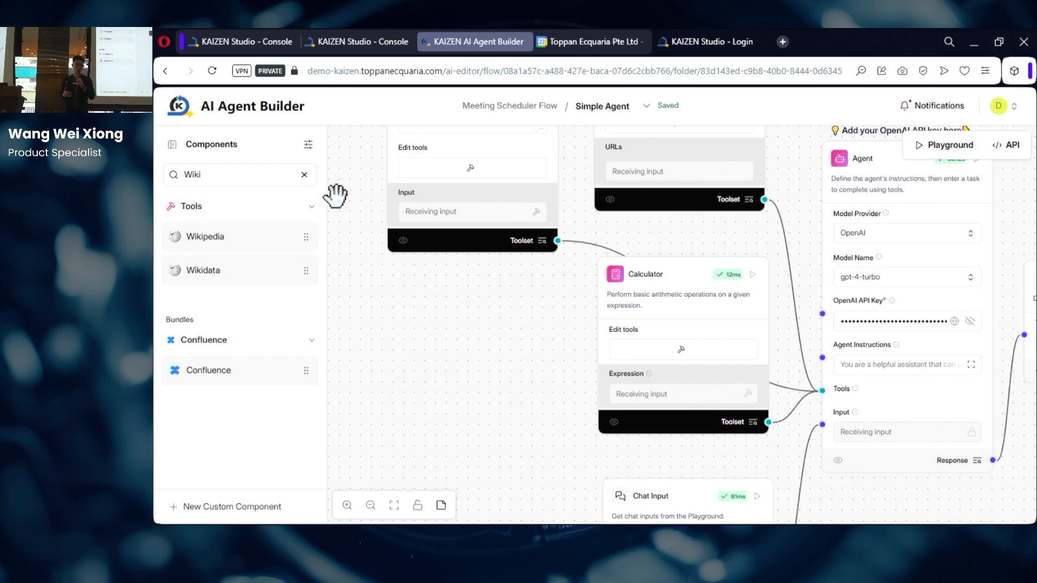
Step: Search components for 'you' and add YouTube Search and YouTube Comments to the canvas
{"action": "scroll", "coordinate": [362, 262], "scroll_direction": "down", "scroll_amount": 3}
{"action": "left_click_drag", "start_coordinate": [396, 338], "coordinate": [637, 319]}
{"action": "left_click", "coordinate": [241, 172]}
{"action": "double_click", "coordinate": [241, 172]}
{"action": "type", "text": "you"}
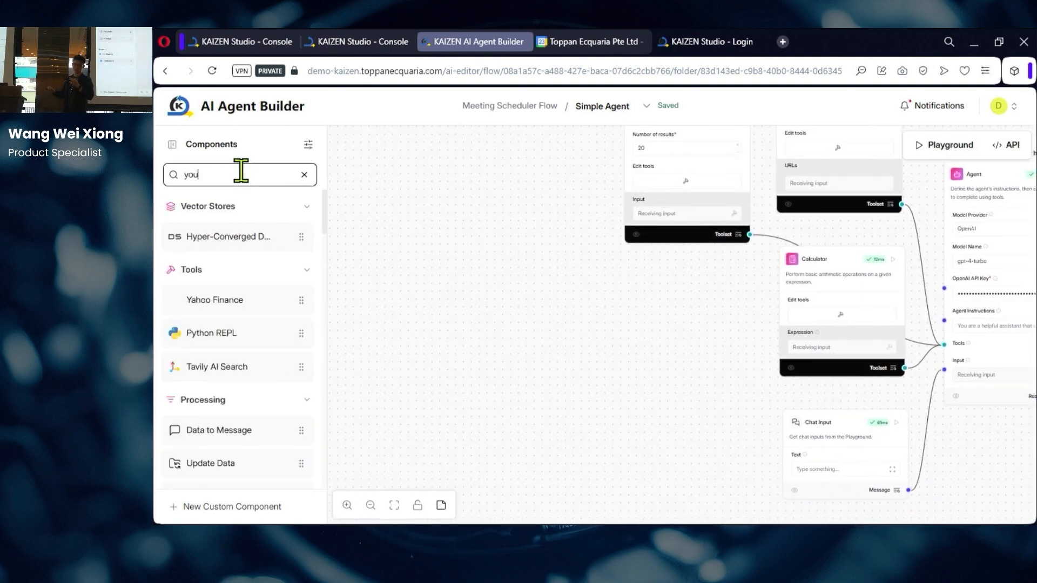
{"action": "left_click_drag", "start_coordinate": [247, 270], "coordinate": [625, 279]}
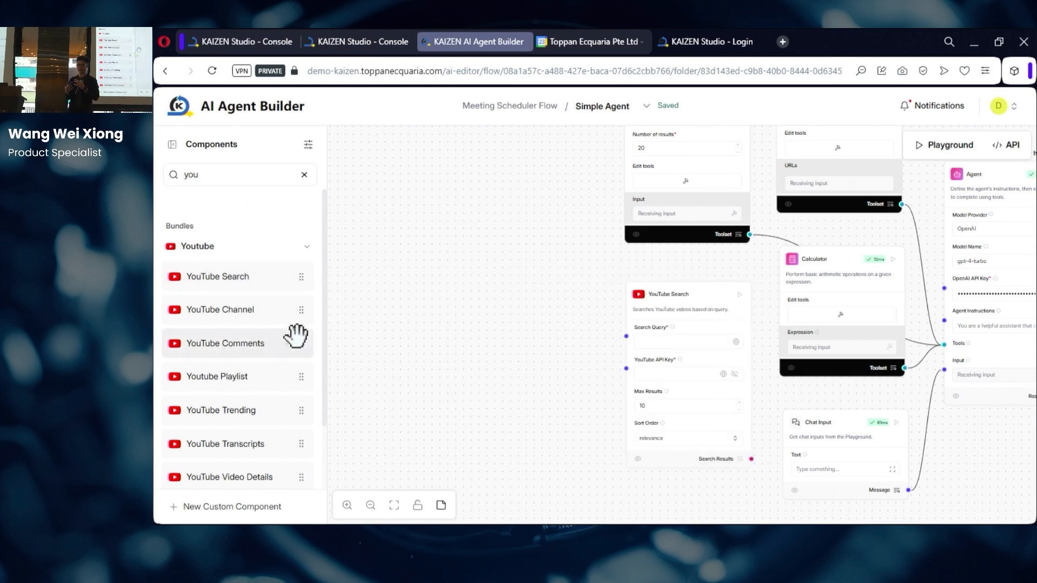
{"action": "left_click_drag", "start_coordinate": [225, 342], "coordinate": [520, 306]}
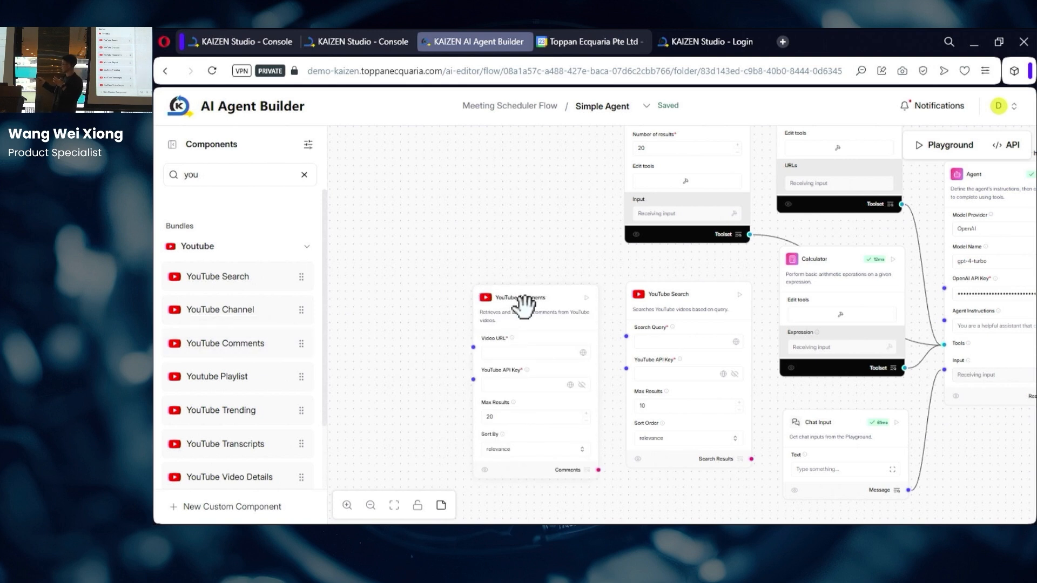
Step: Turn on Tool Mode for both the YouTube Search and YouTube Comments nodes
{"action": "left_click_drag", "start_coordinate": [664, 294], "coordinate": [654, 280]}
{"action": "left_click", "coordinate": [722, 257]}
{"action": "left_click", "coordinate": [554, 280]}
{"action": "left_click", "coordinate": [565, 258]}
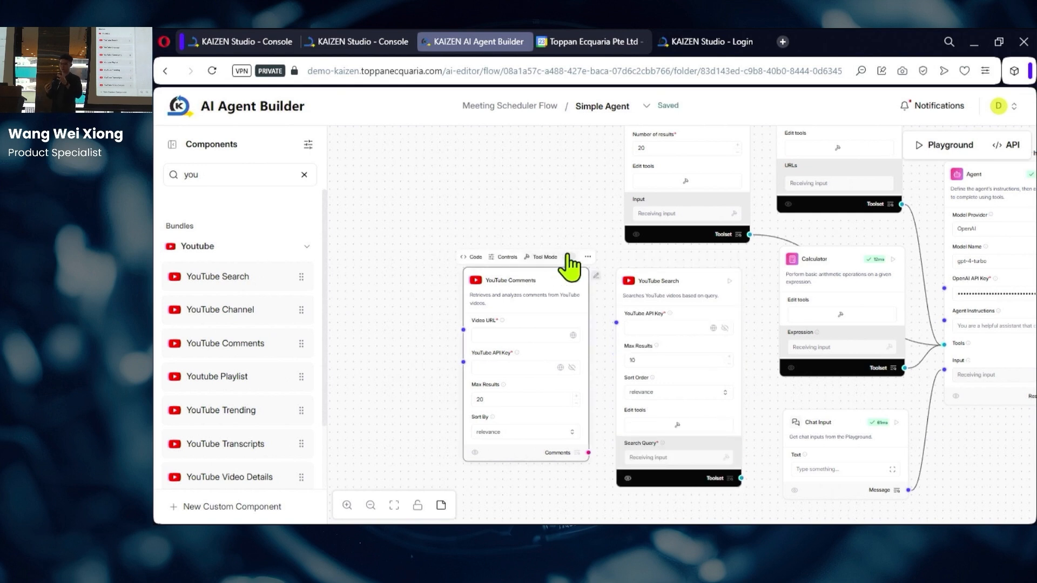
{"action": "left_click", "coordinate": [410, 292]}
Step: Paste the API key into both the YouTube Comments and YouTube Search nodes
{"action": "scroll", "coordinate": [600, 338], "scroll_direction": "up", "scroll_amount": 3}
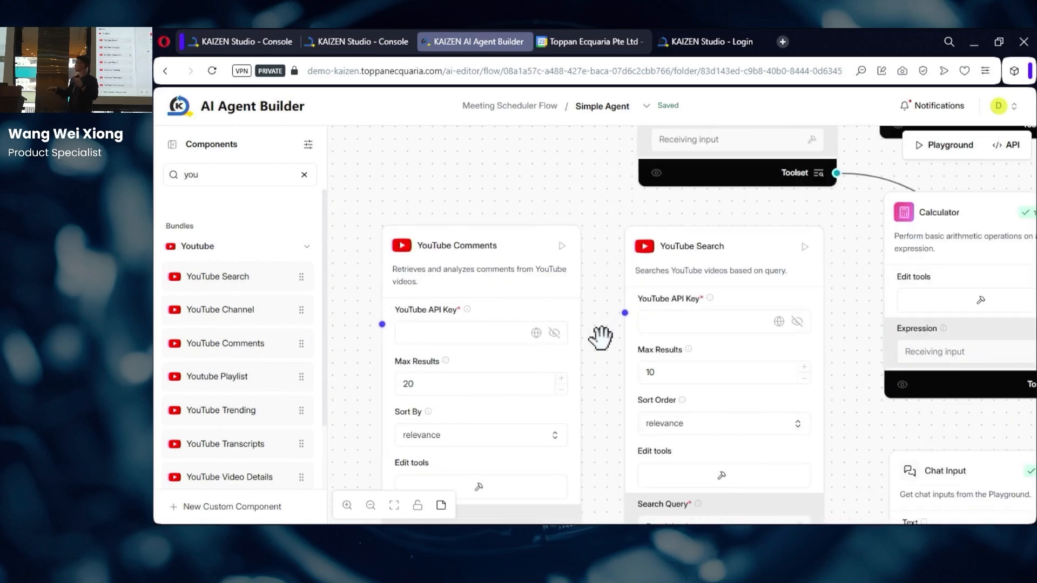
{"action": "scroll", "coordinate": [602, 351], "scroll_direction": "up", "scroll_amount": 3}
{"action": "left_click_drag", "start_coordinate": [608, 365], "coordinate": [642, 363]}
{"action": "left_click", "coordinate": [464, 332]}
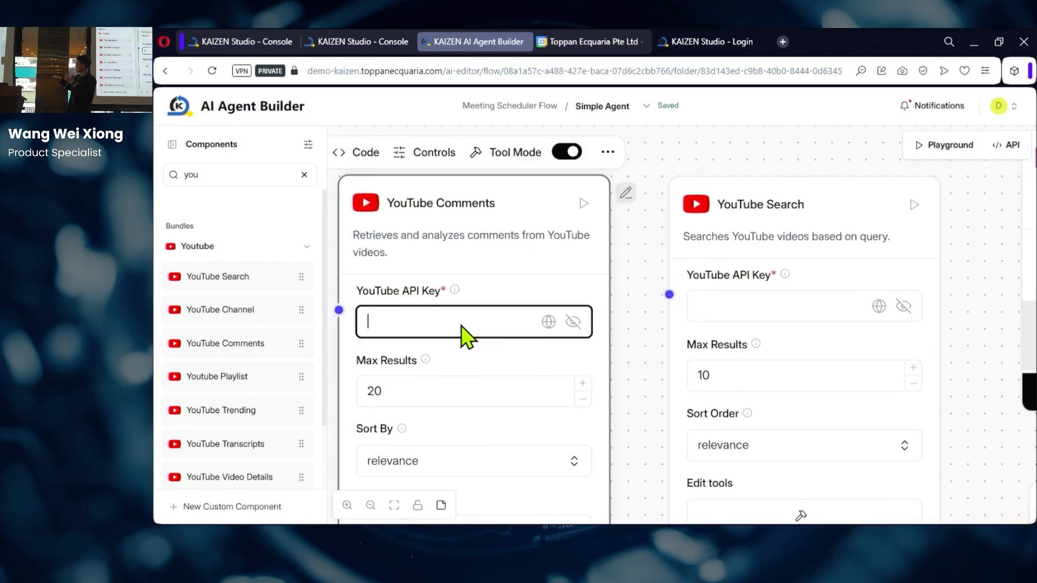
{"action": "key", "text": "ctrl+v"}
{"action": "left_click", "coordinate": [798, 318]}
{"action": "key", "text": "ctrl+v"}
Step: Set YouTube Comments Max Results to 100
{"action": "left_click", "coordinate": [463, 388]}
{"action": "key", "text": "ctrl+a"}
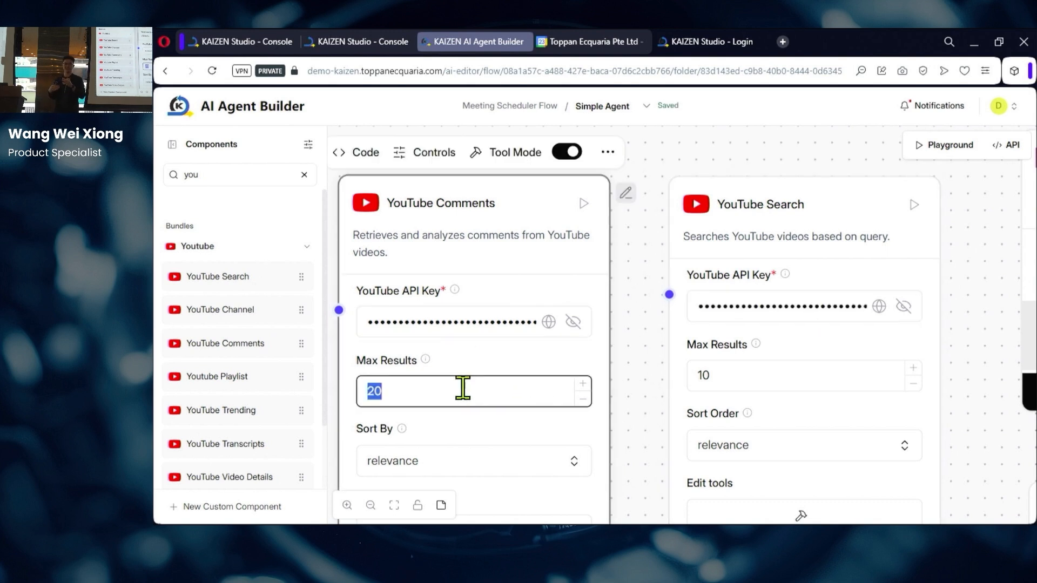
{"action": "type", "text": "100"}
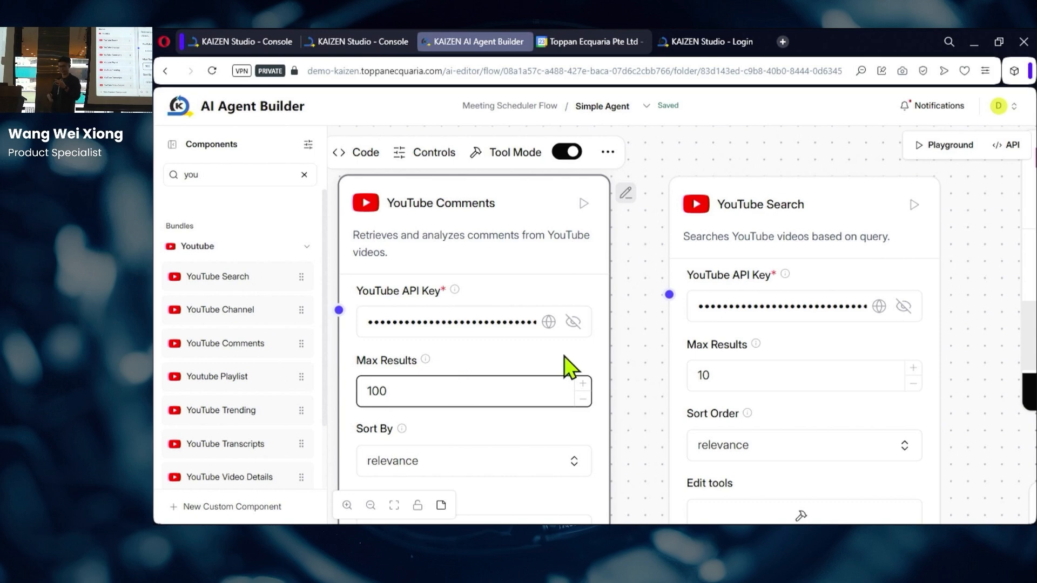
{"action": "left_click", "coordinate": [635, 357]}
Step: Connect both YouTube toolsets to the Agent's Tools input and open the Playground
{"action": "scroll", "coordinate": [636, 363], "scroll_direction": "down", "scroll_amount": 2}
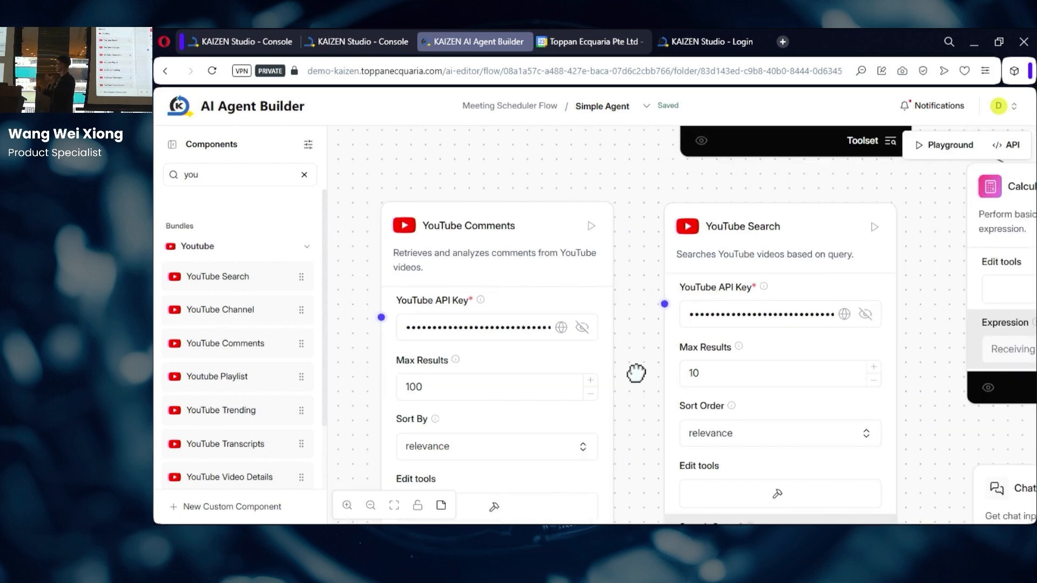
{"action": "left_click_drag", "start_coordinate": [636, 373], "coordinate": [637, 278]}
{"action": "scroll", "coordinate": [637, 287], "scroll_direction": "down", "scroll_amount": 3}
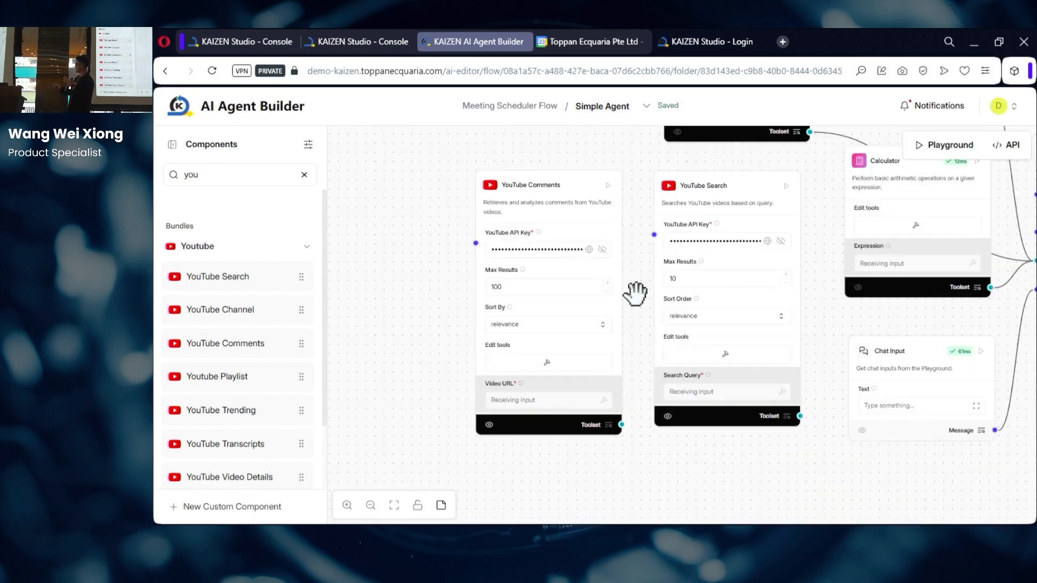
{"action": "scroll", "coordinate": [636, 293], "scroll_direction": "down", "scroll_amount": 1}
{"action": "left_click_drag", "start_coordinate": [806, 462], "coordinate": [647, 470]}
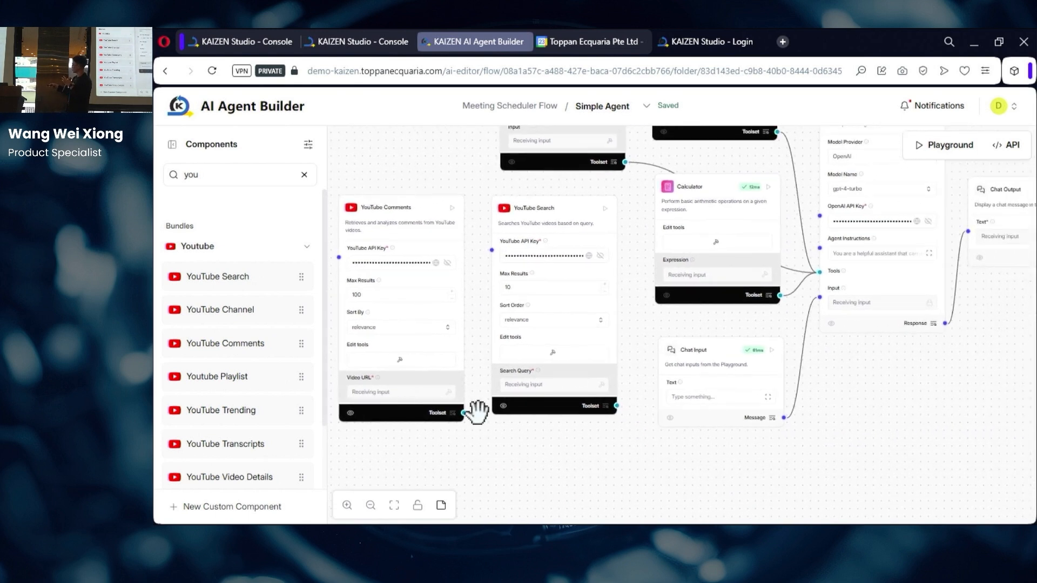
{"action": "left_click_drag", "start_coordinate": [466, 412], "coordinate": [822, 271]}
{"action": "left_click_drag", "start_coordinate": [616, 406], "coordinate": [812, 272]}
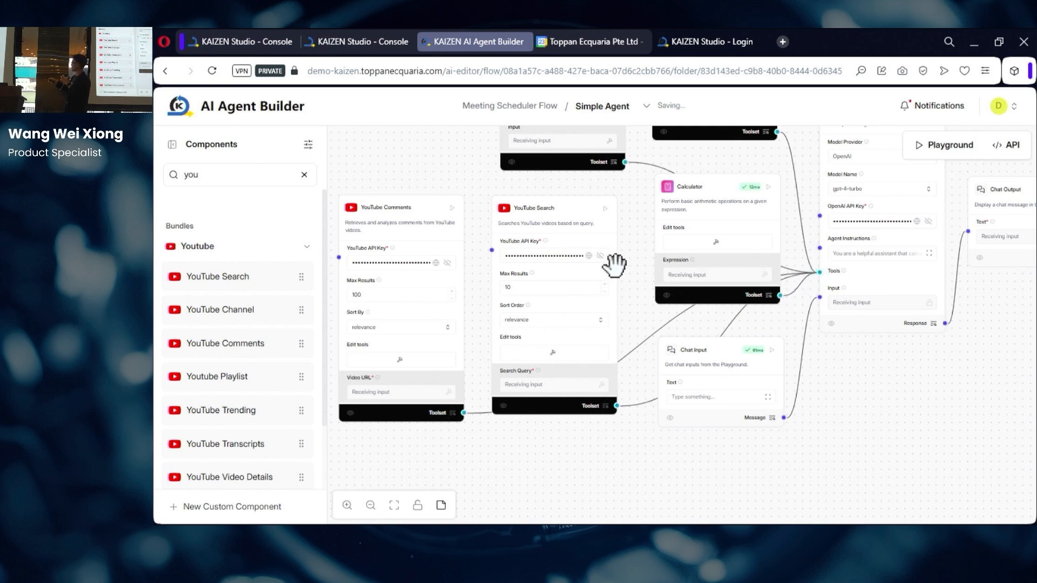
{"action": "left_click", "coordinate": [566, 205]}
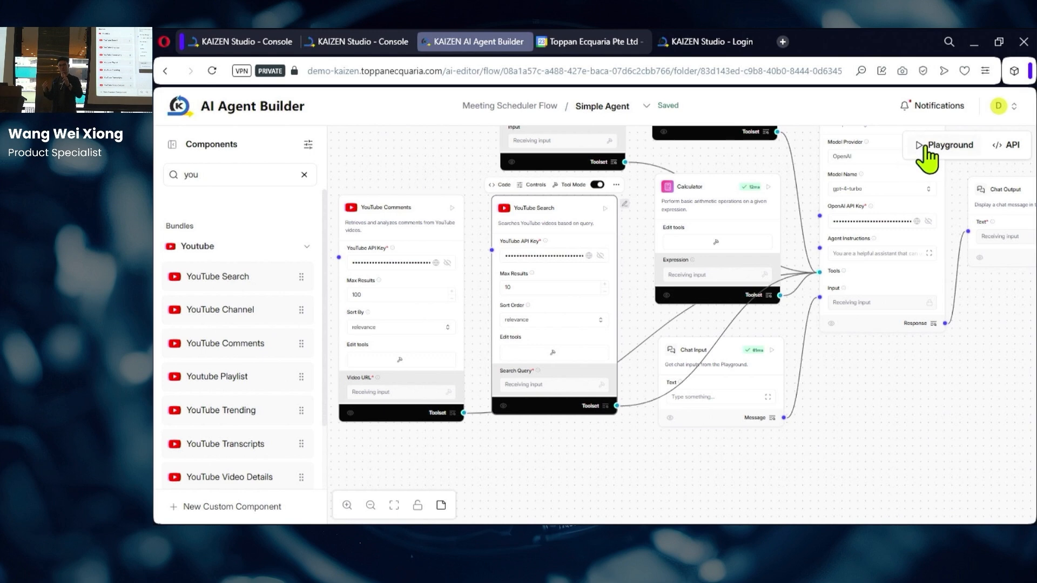
{"action": "left_click", "coordinate": [921, 147]}
Step: In a new chat, send the prompt requesting comment sentiment on the top 5 YouTube videos about AI in software development
{"action": "left_click", "coordinate": [322, 159]}
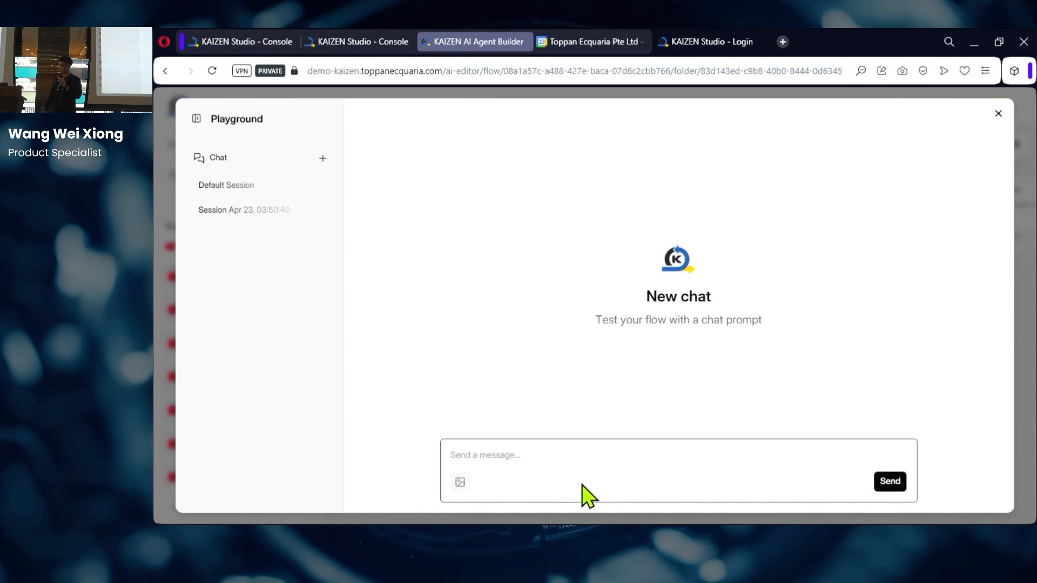
{"action": "left_click", "coordinate": [518, 455]}
{"action": "type", "text": "Search for the top 5 most relevant YouTube videos on the topic of the \"Rise in Artificial Intelligence in software development\". For each video, retrieve the comments and analyze the sentiment of the comments positive vs negative"}
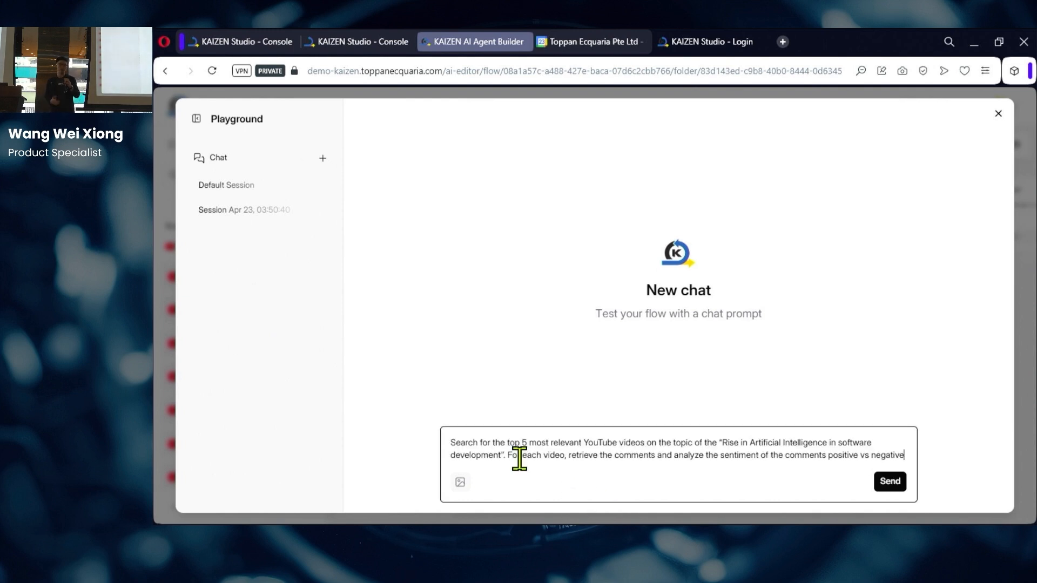
{"action": "left_click", "coordinate": [889, 482]}
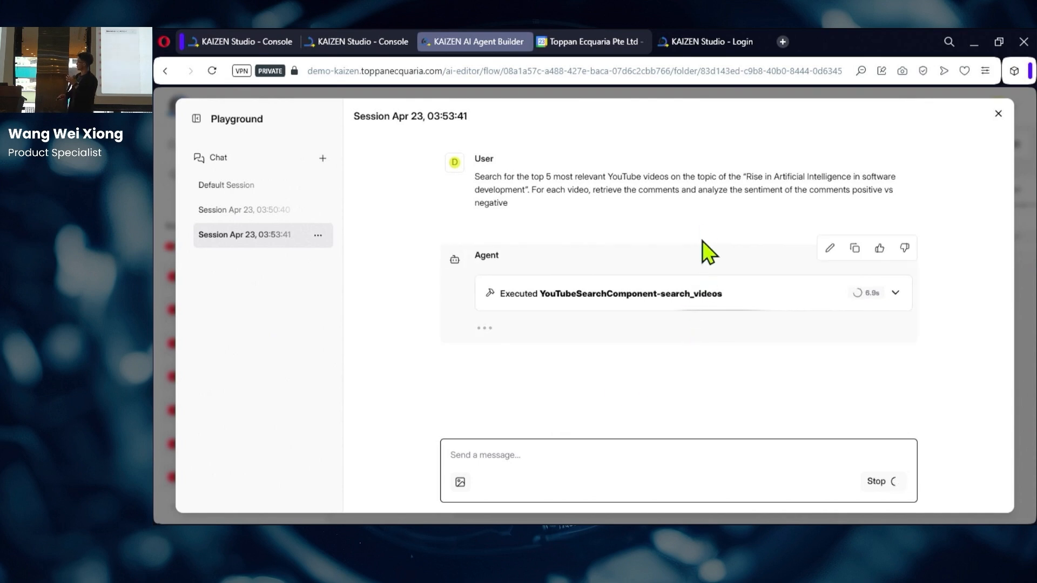
{"action": "key", "text": "ctrl+plus"}
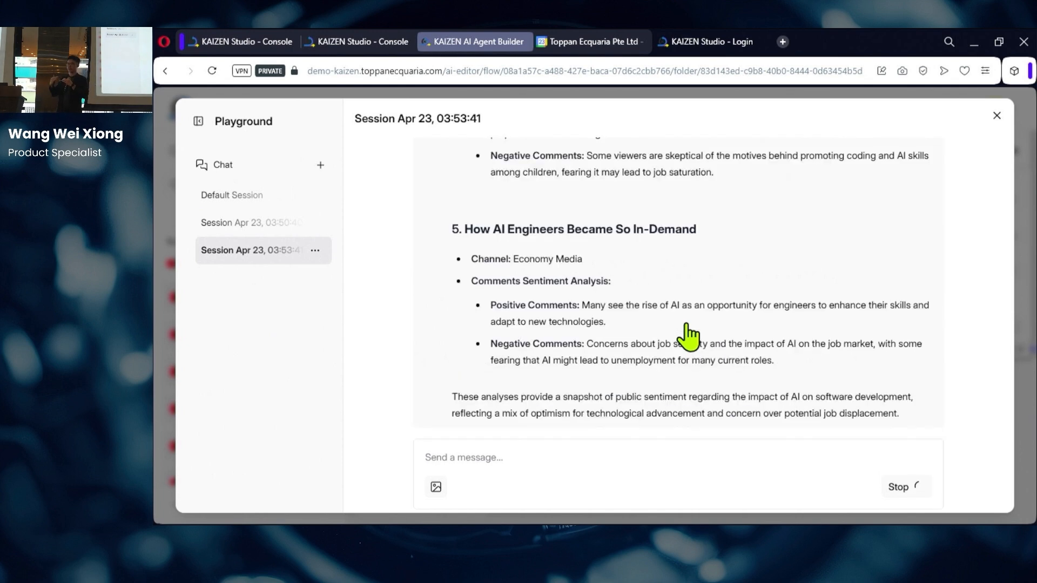
{"action": "scroll", "coordinate": [713, 319], "scroll_direction": "up", "scroll_amount": 5}
{"action": "scroll", "coordinate": [722, 315], "scroll_direction": "up", "scroll_amount": 5}
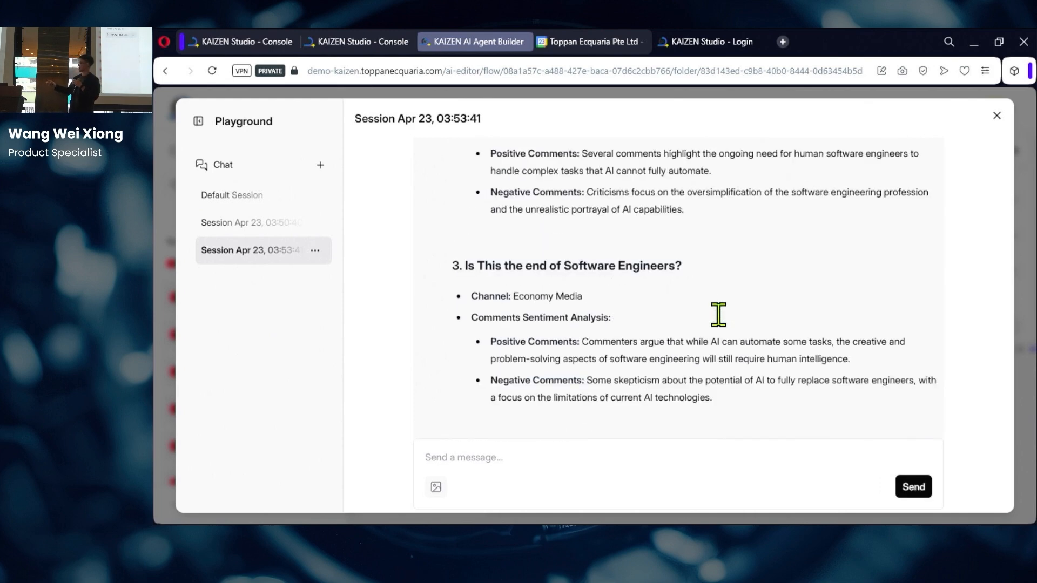
{"action": "scroll", "coordinate": [718, 315], "scroll_direction": "up", "scroll_amount": 4}
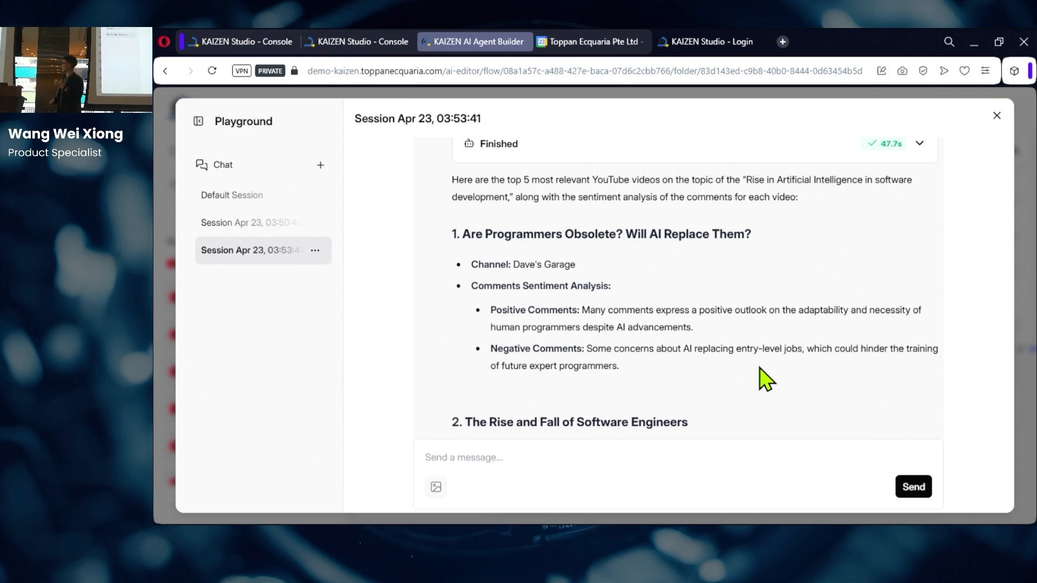
{"action": "scroll", "coordinate": [759, 368], "scroll_direction": "down", "scroll_amount": 5}
{"action": "scroll", "coordinate": [759, 368], "scroll_direction": "down", "scroll_amount": 8}
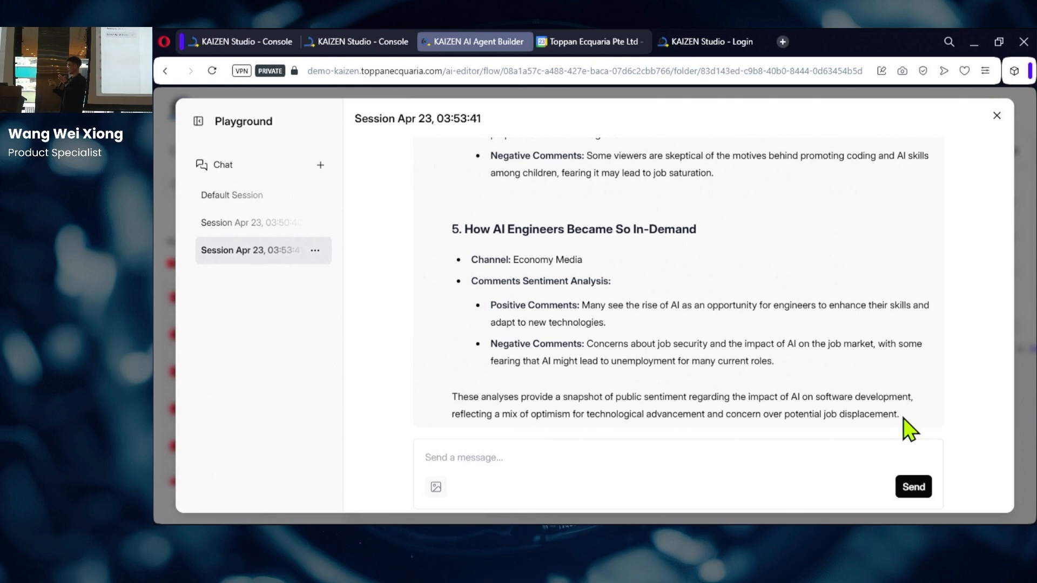
{"action": "left_click", "coordinate": [798, 451]}
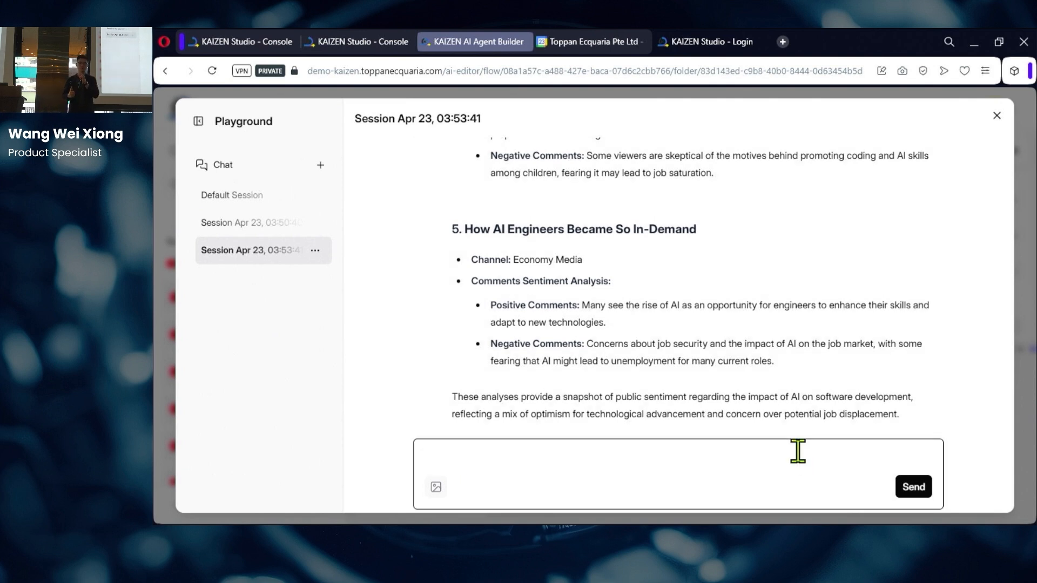
Step: Ask the agent 'Give me the top 5 negative comments', read the reply, then close the Playground
{"action": "type", "text": "Give me the top 5 negative comments"}
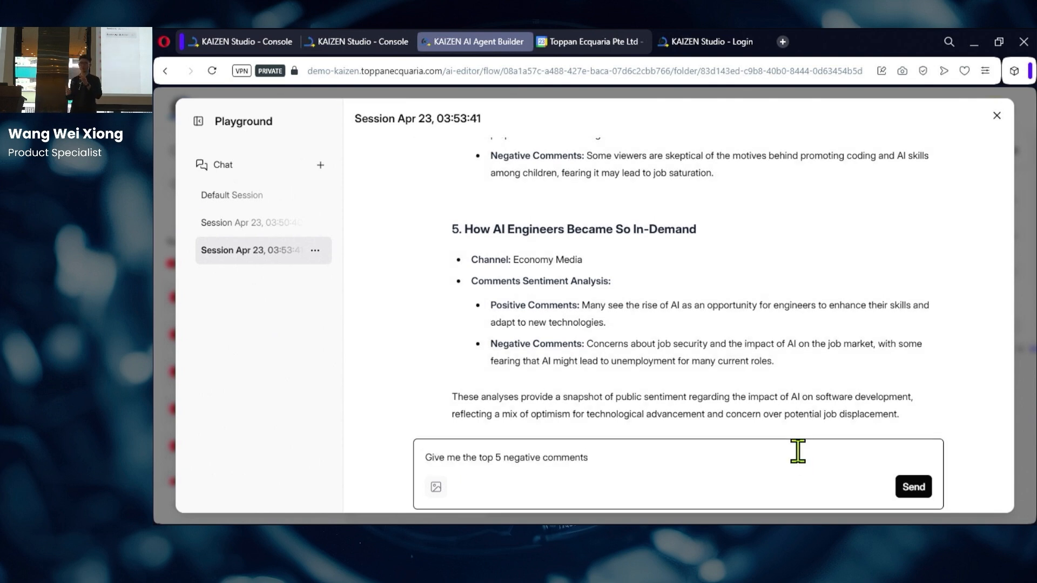
{"action": "left_click", "coordinate": [914, 488]}
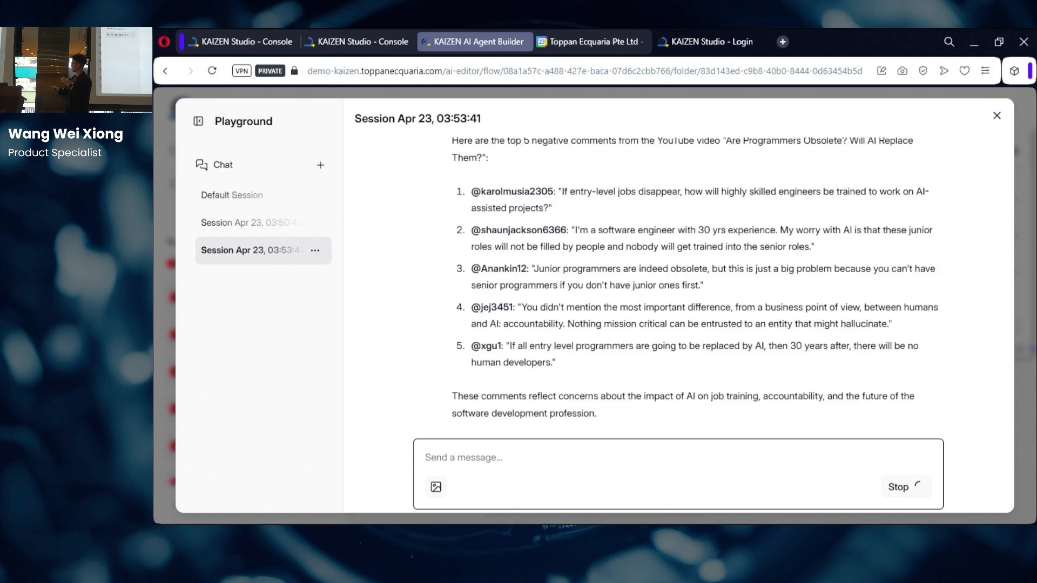
{"action": "scroll", "coordinate": [904, 351], "scroll_direction": "up", "scroll_amount": 1}
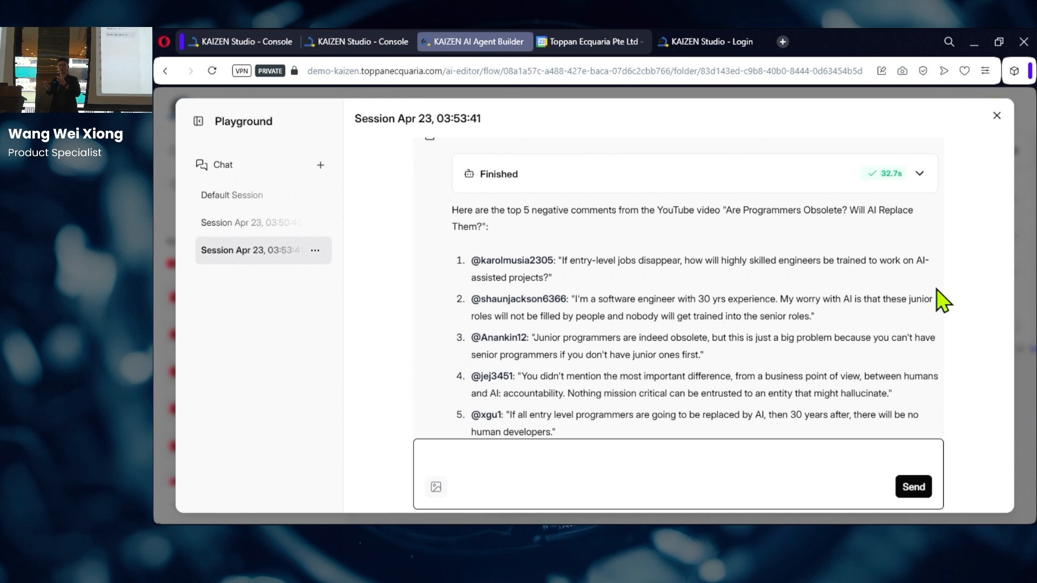
{"action": "scroll", "coordinate": [943, 300], "scroll_direction": "down", "scroll_amount": 2}
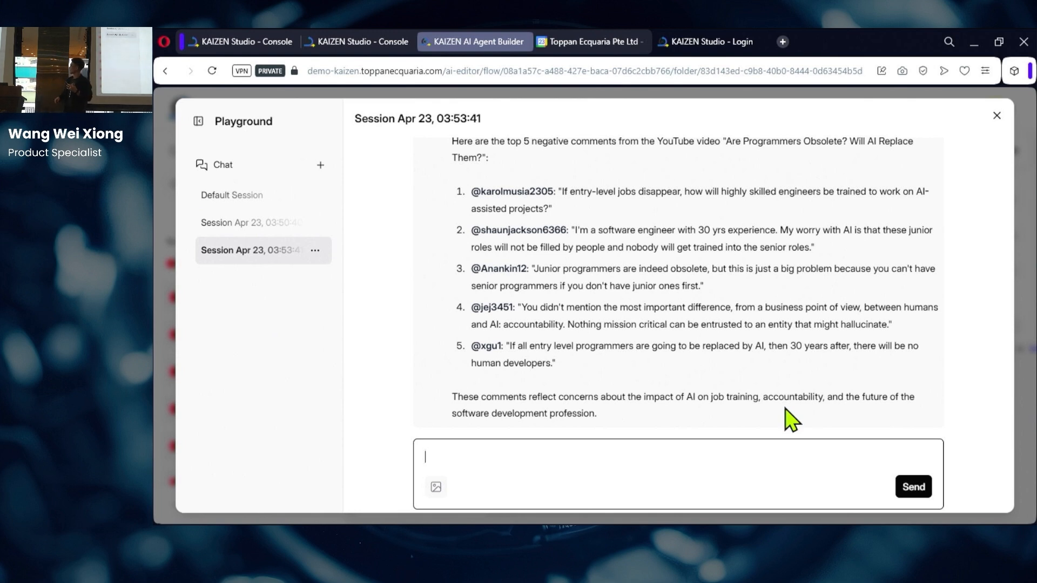
{"action": "left_click", "coordinate": [988, 120]}
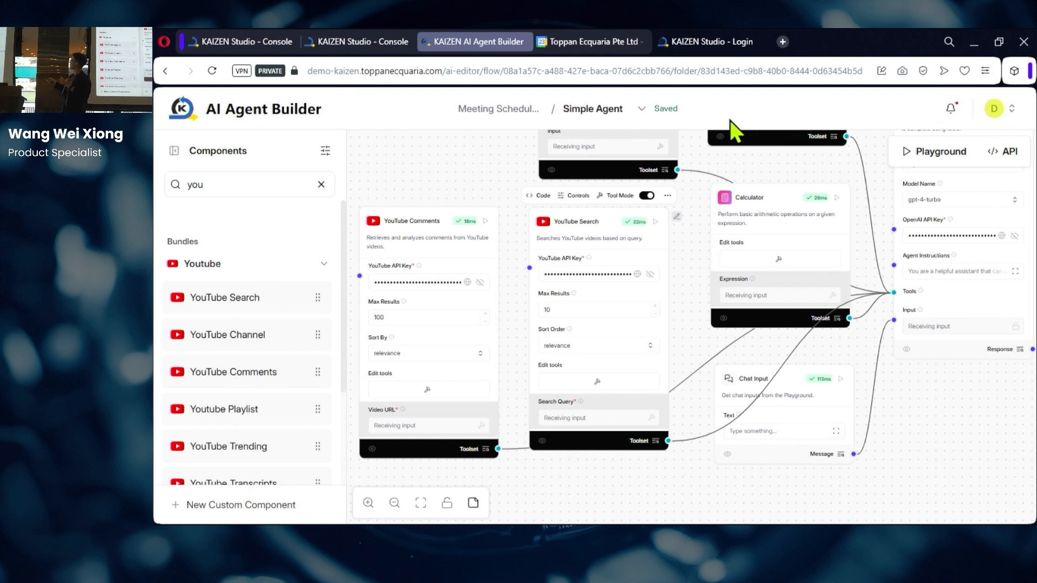
Step: Open the flow's Logs, scroll through the 23 successful component executions, and close them
{"action": "left_click", "coordinate": [637, 113]}
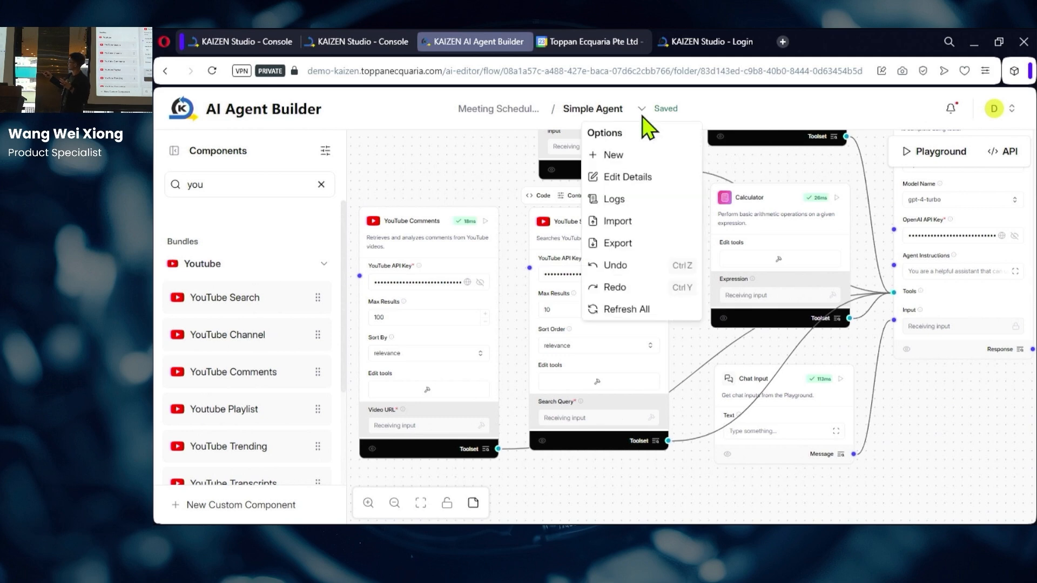
{"action": "left_click", "coordinate": [640, 204]}
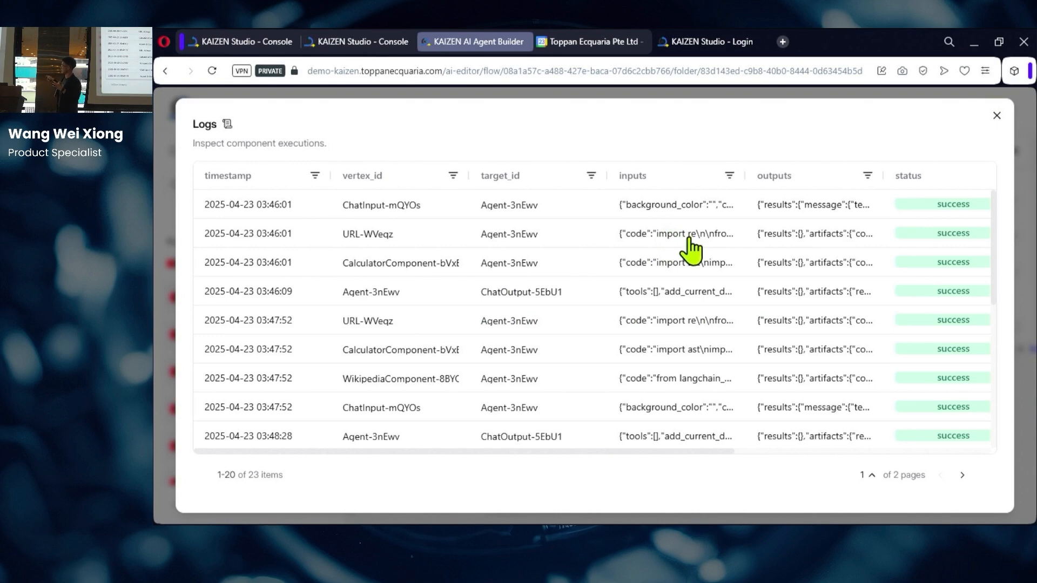
{"action": "scroll", "coordinate": [823, 261], "scroll_direction": "down", "scroll_amount": 1}
{"action": "scroll", "coordinate": [823, 261], "scroll_direction": "down", "scroll_amount": 3}
{"action": "scroll", "coordinate": [822, 262], "scroll_direction": "up", "scroll_amount": 5}
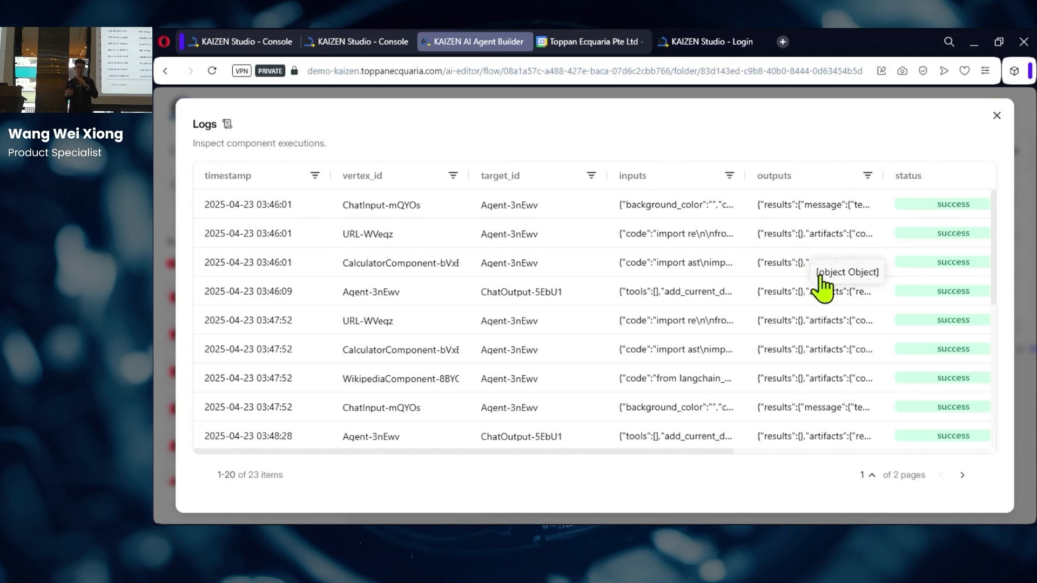
{"action": "left_click", "coordinate": [995, 117]}
Step: Pan to the Agent node and select it to show its connected tools
{"action": "left_click_drag", "start_coordinate": [783, 180], "coordinate": [485, 305]}
{"action": "left_click", "coordinate": [702, 224]}
{"action": "scroll", "coordinate": [819, 240], "scroll_direction": "up", "scroll_amount": 4}
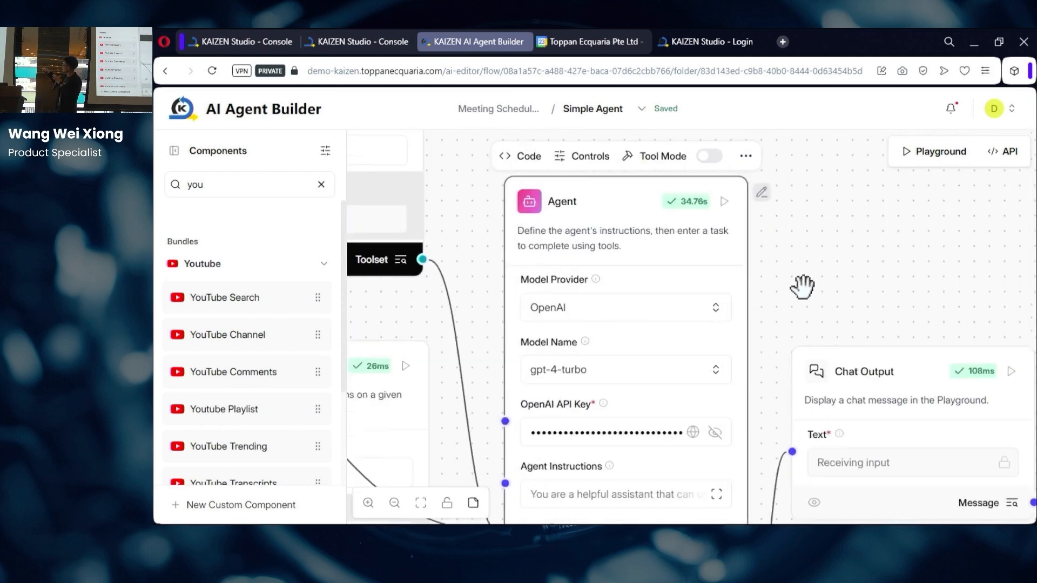
{"action": "left_click", "coordinate": [588, 157]}
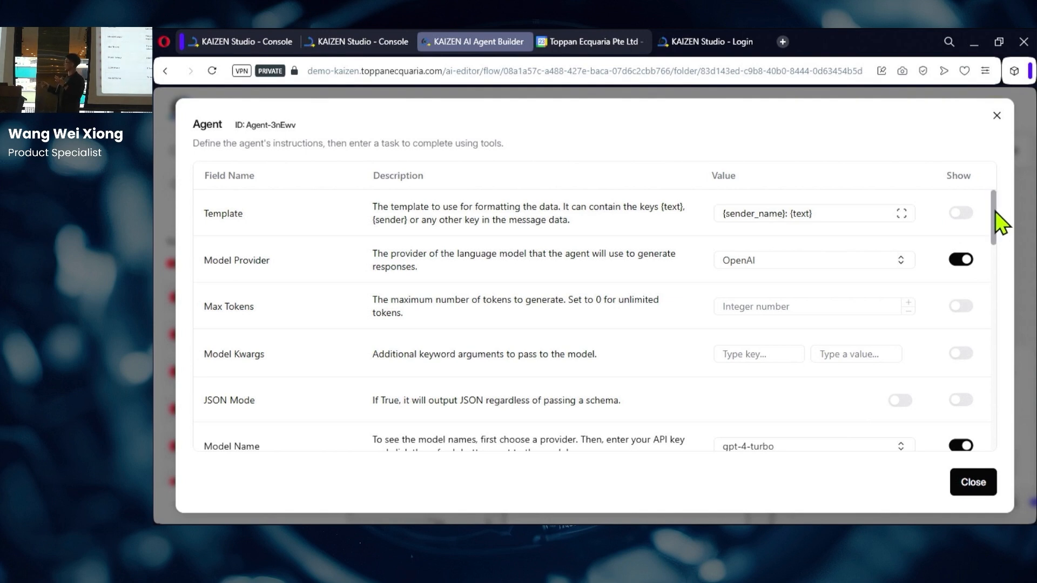
{"action": "scroll", "coordinate": [995, 218], "scroll_direction": "down", "scroll_amount": 1}
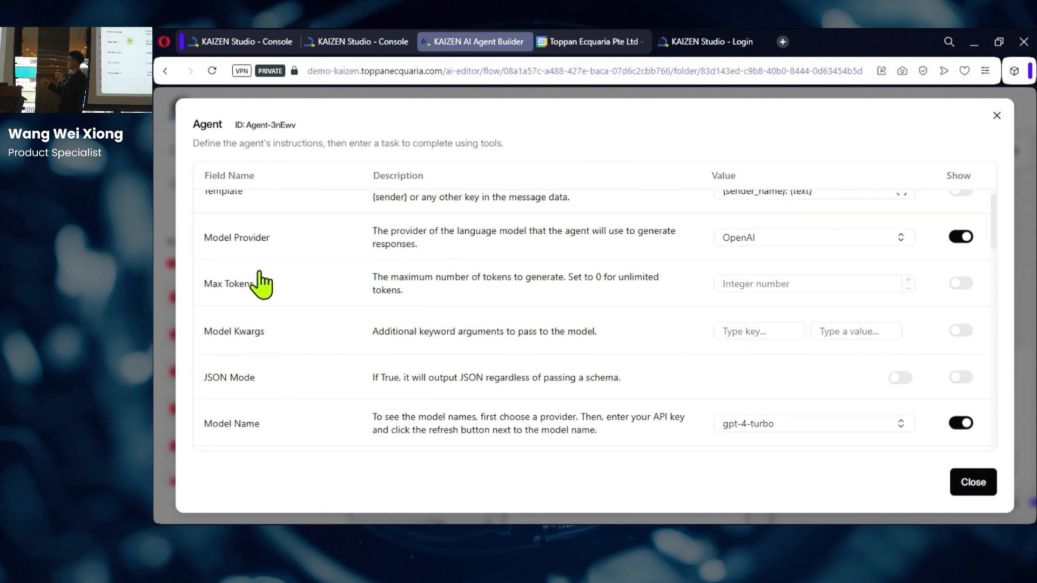
{"action": "scroll", "coordinate": [999, 259], "scroll_direction": "down", "scroll_amount": 1}
{"action": "scroll", "coordinate": [994, 250], "scroll_direction": "down", "scroll_amount": 2}
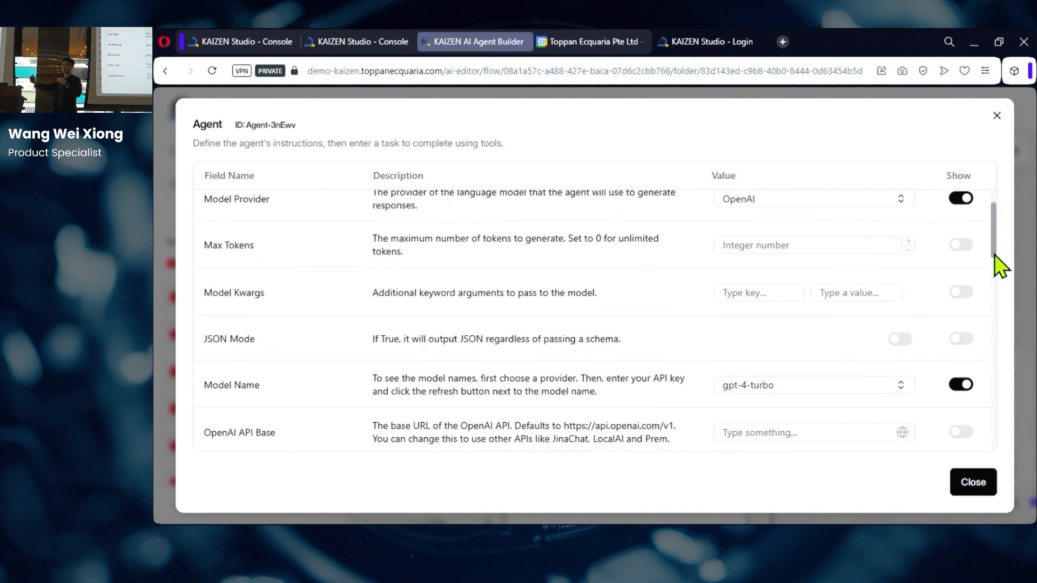
{"action": "left_click_drag", "start_coordinate": [994, 257], "coordinate": [994, 317]}
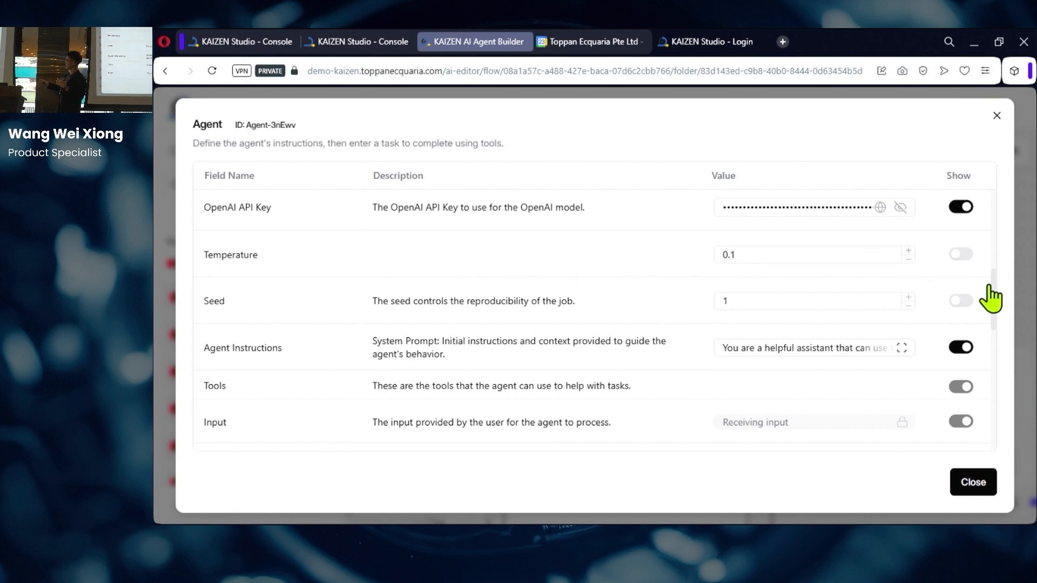
{"action": "scroll", "coordinate": [995, 288], "scroll_direction": "down", "scroll_amount": 2}
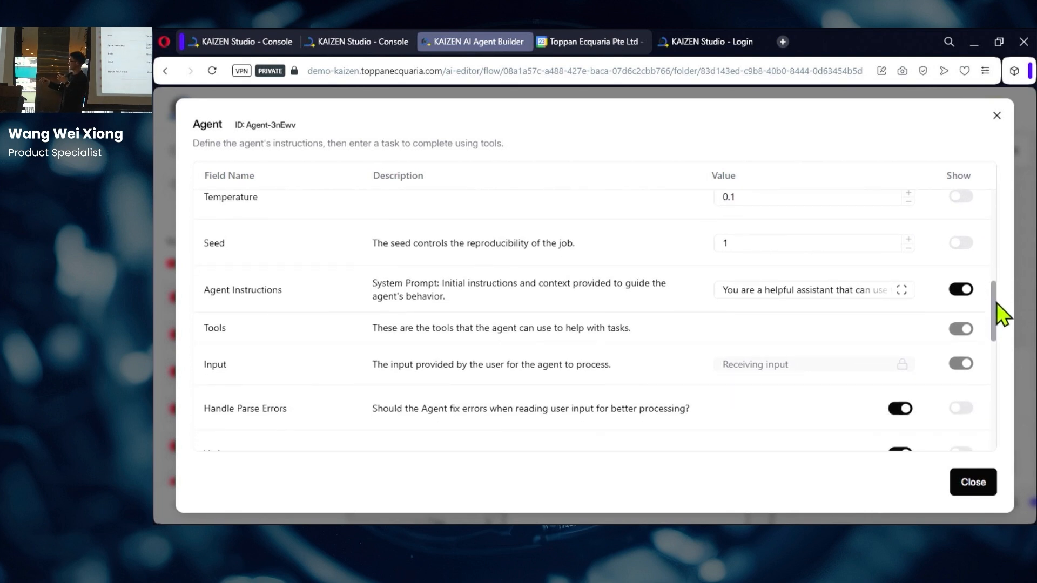
{"action": "scroll", "coordinate": [999, 317], "scroll_direction": "down", "scroll_amount": 2}
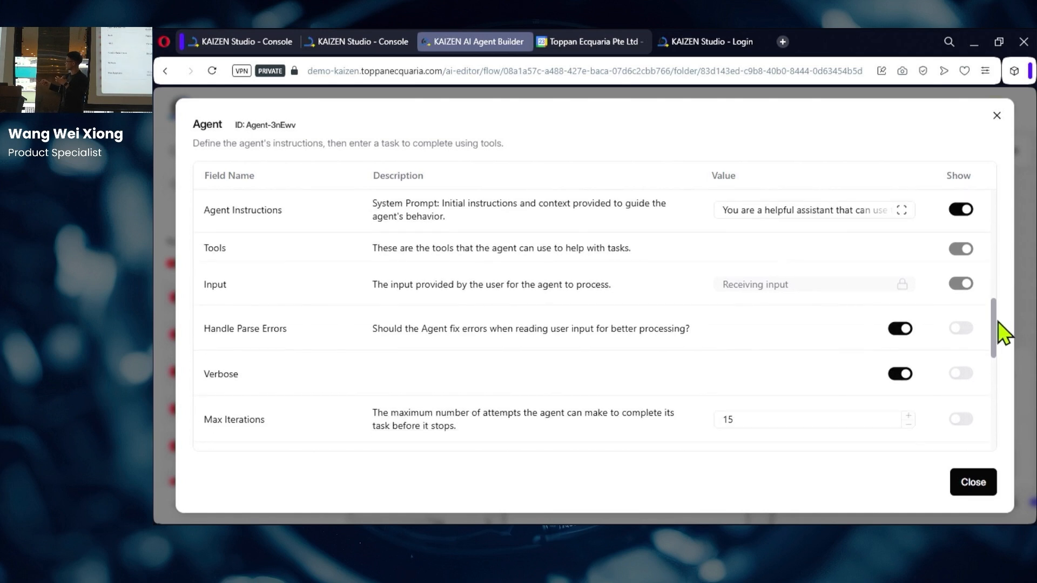
{"action": "scroll", "coordinate": [999, 329], "scroll_direction": "down", "scroll_amount": 2}
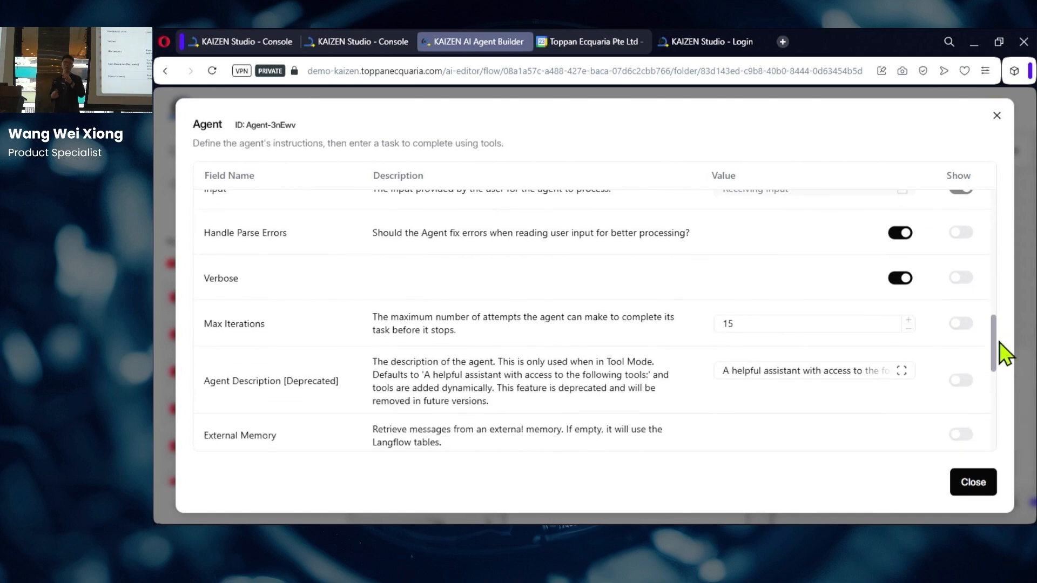
{"action": "scroll", "coordinate": [999, 347], "scroll_direction": "down", "scroll_amount": 1}
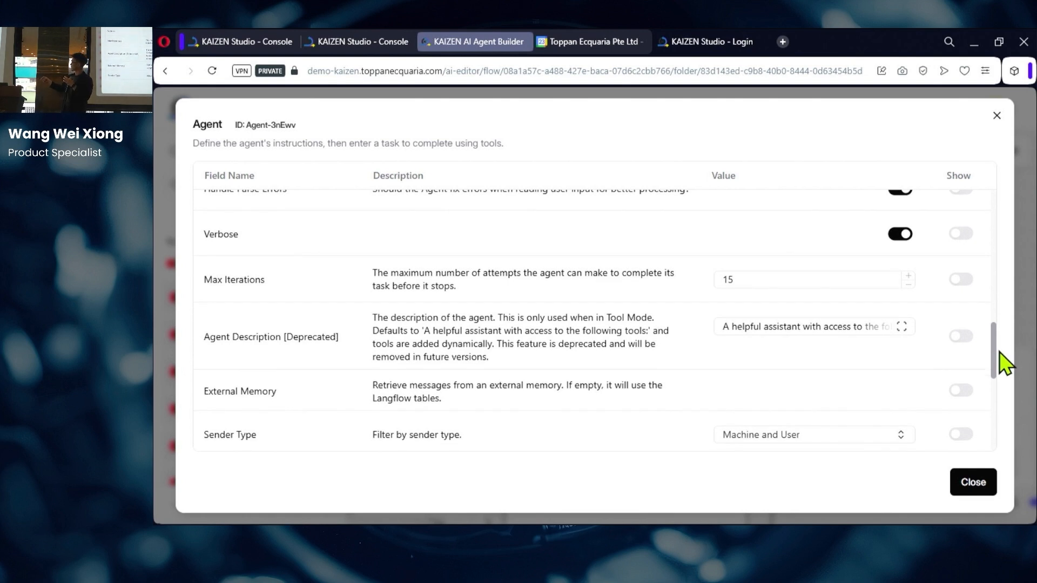
{"action": "scroll", "coordinate": [1004, 366], "scroll_direction": "down", "scroll_amount": 3}
{"action": "scroll", "coordinate": [1003, 388], "scroll_direction": "down", "scroll_amount": 6}
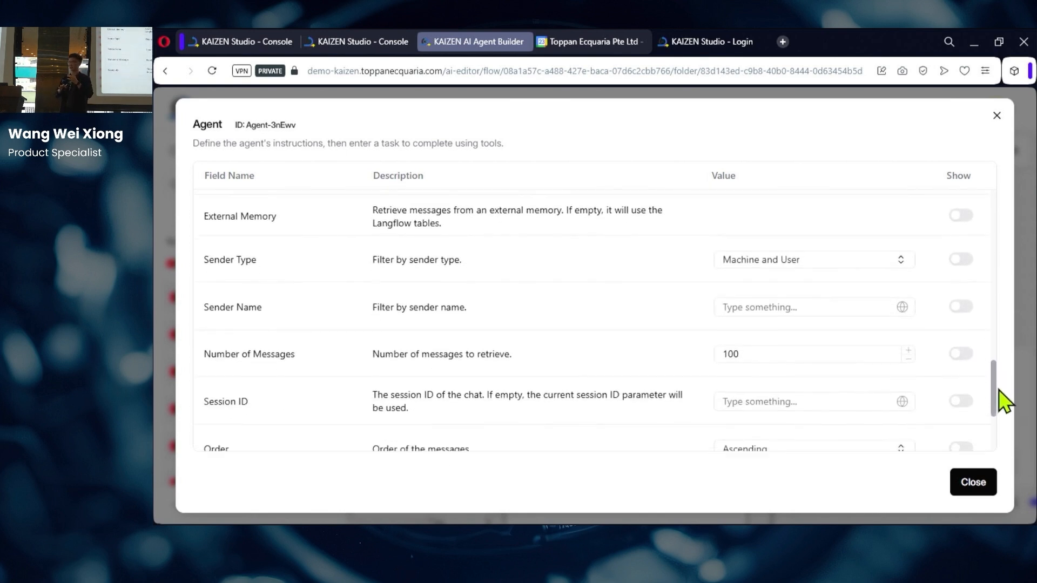
{"action": "scroll", "coordinate": [1004, 431], "scroll_direction": "down", "scroll_amount": 1}
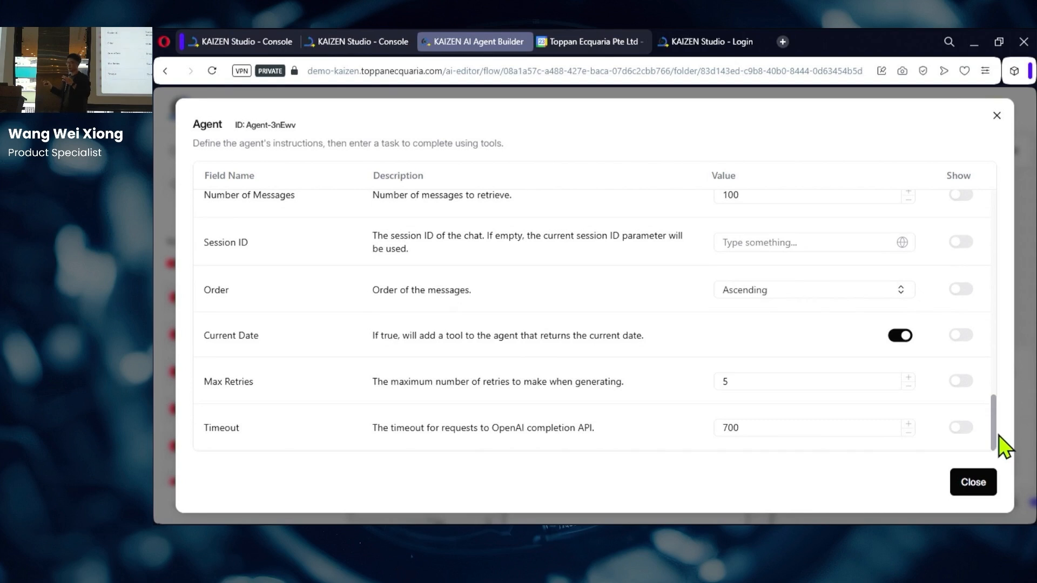
{"action": "left_click", "coordinate": [996, 123]}
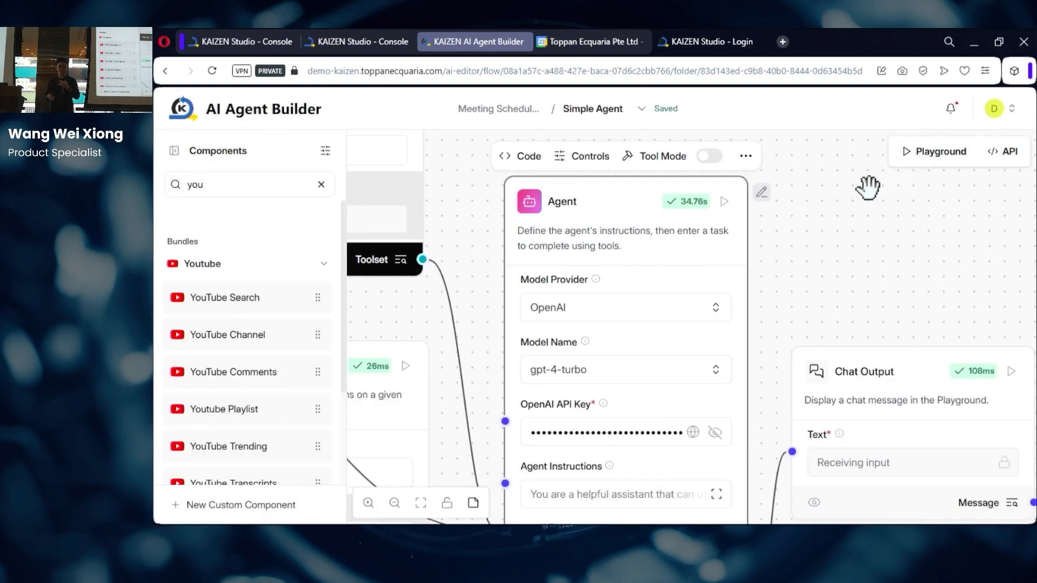
Step: Add a New Custom Component to the canvas and select its node
{"action": "scroll", "coordinate": [922, 271], "scroll_direction": "down", "scroll_amount": 4}
{"action": "left_click_drag", "start_coordinate": [922, 271], "coordinate": [680, 331]}
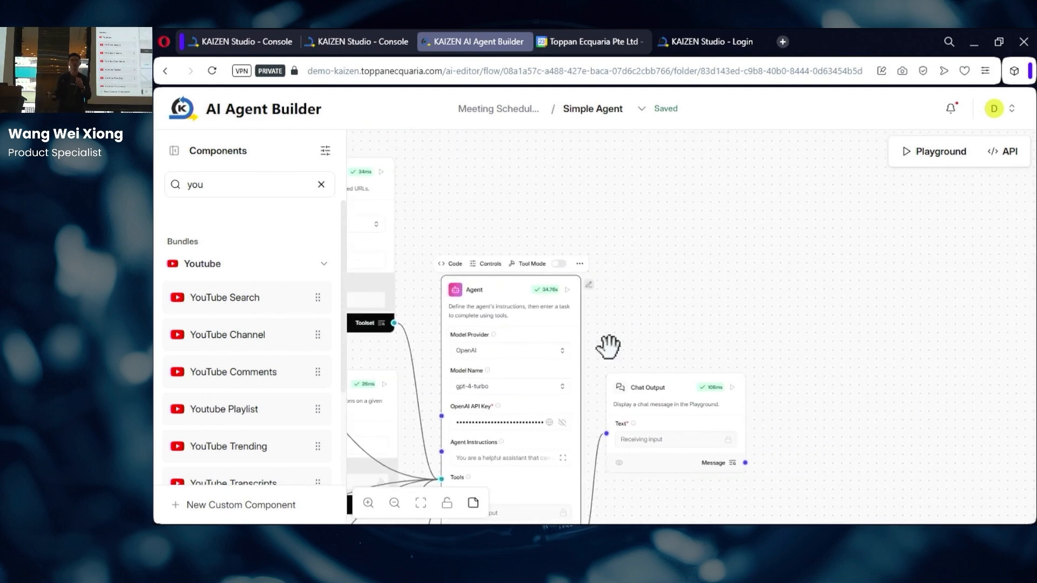
{"action": "left_click", "coordinate": [216, 507]}
{"action": "scroll", "coordinate": [722, 220], "scroll_direction": "up", "scroll_amount": 3}
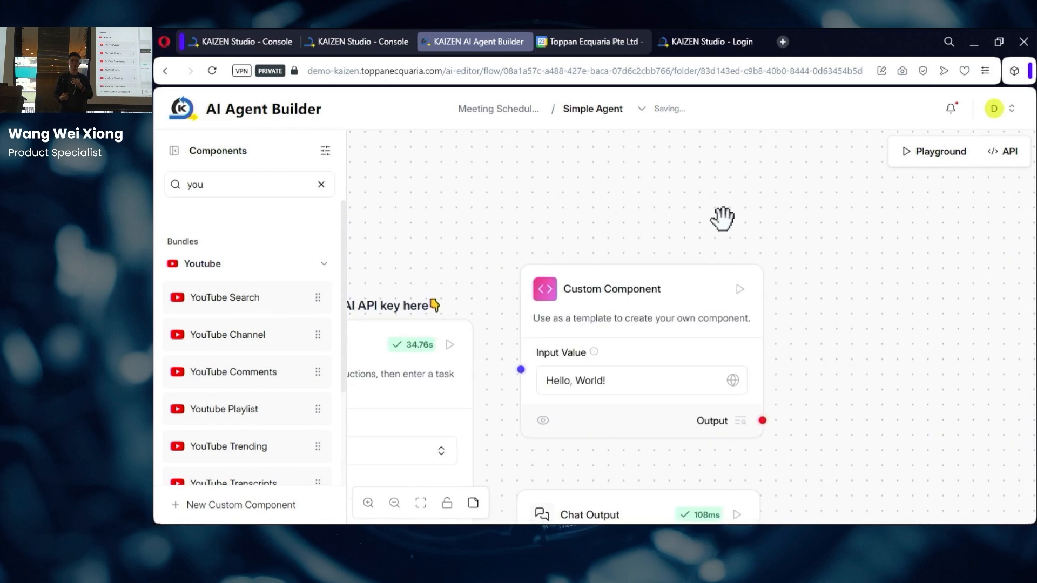
{"action": "left_click", "coordinate": [660, 296]}
{"action": "scroll", "coordinate": [787, 339], "scroll_direction": "up", "scroll_amount": 2}
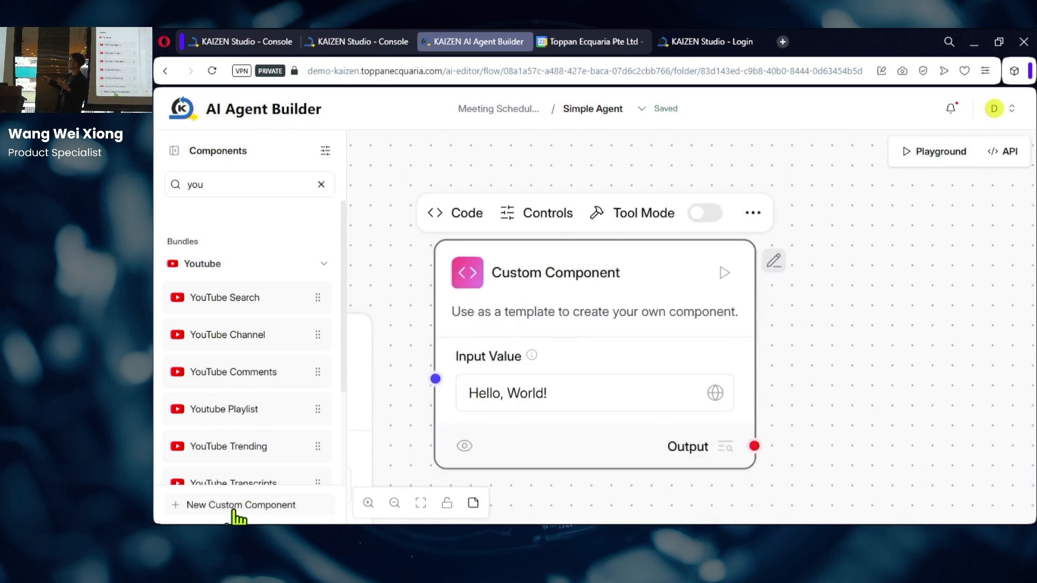
Step: Change the component's display_name to 'Hello World' in its code and Check & Save
{"action": "left_click", "coordinate": [471, 215]}
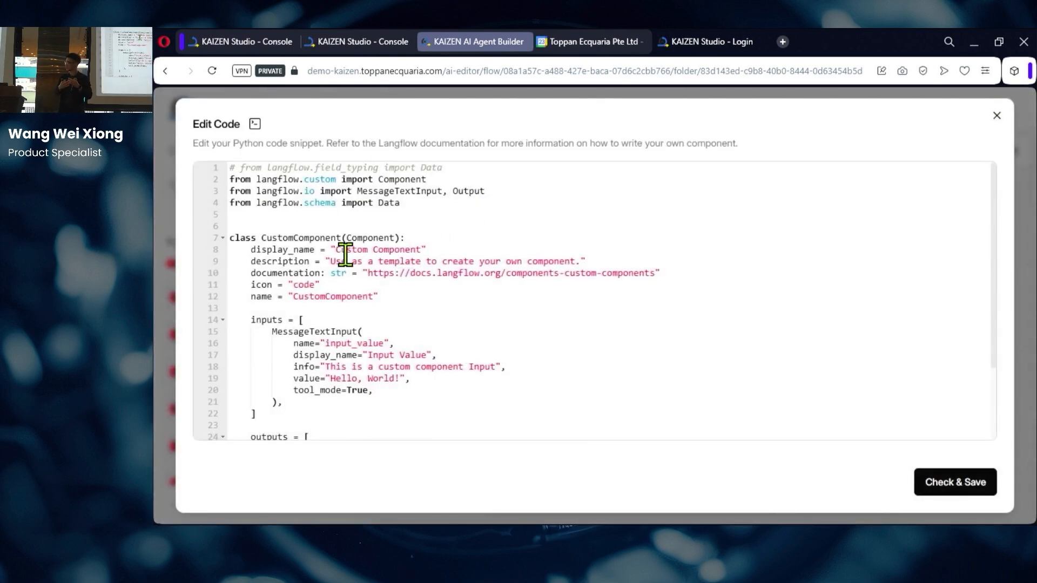
{"action": "left_click_drag", "start_coordinate": [336, 249], "coordinate": [421, 251]}
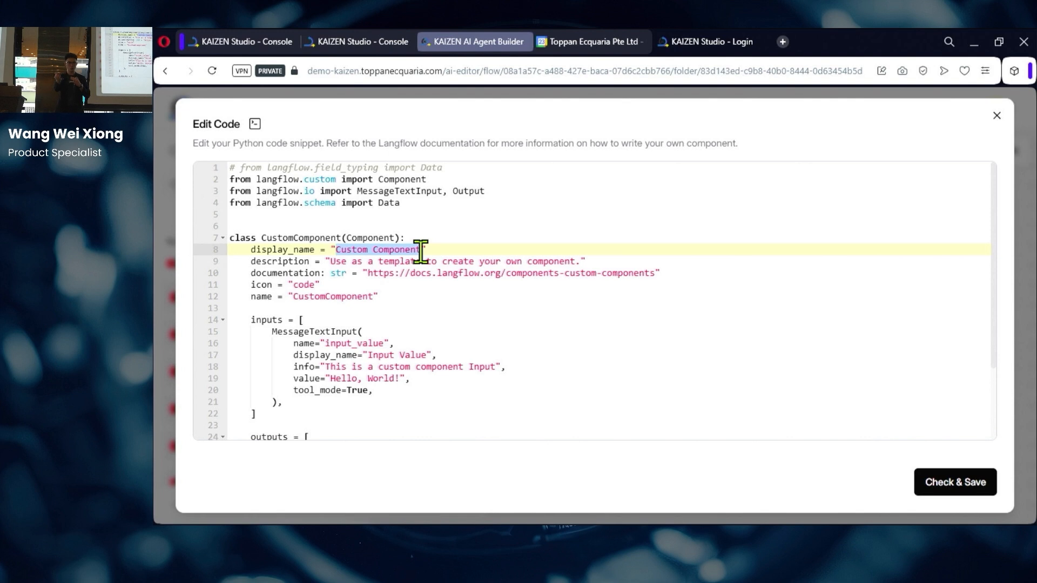
{"action": "type", "text": "Hello World"}
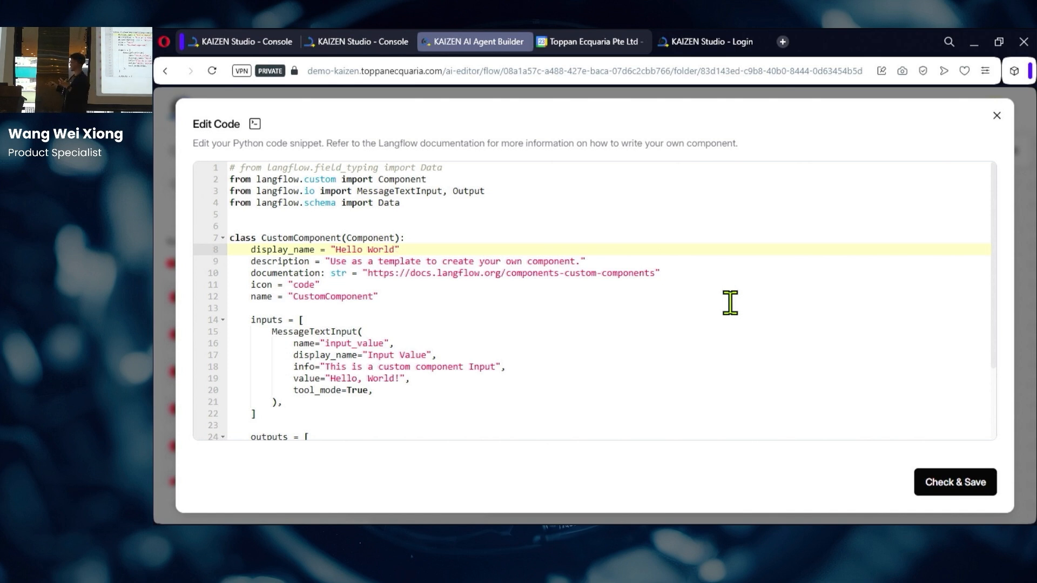
{"action": "left_click", "coordinate": [943, 504]}
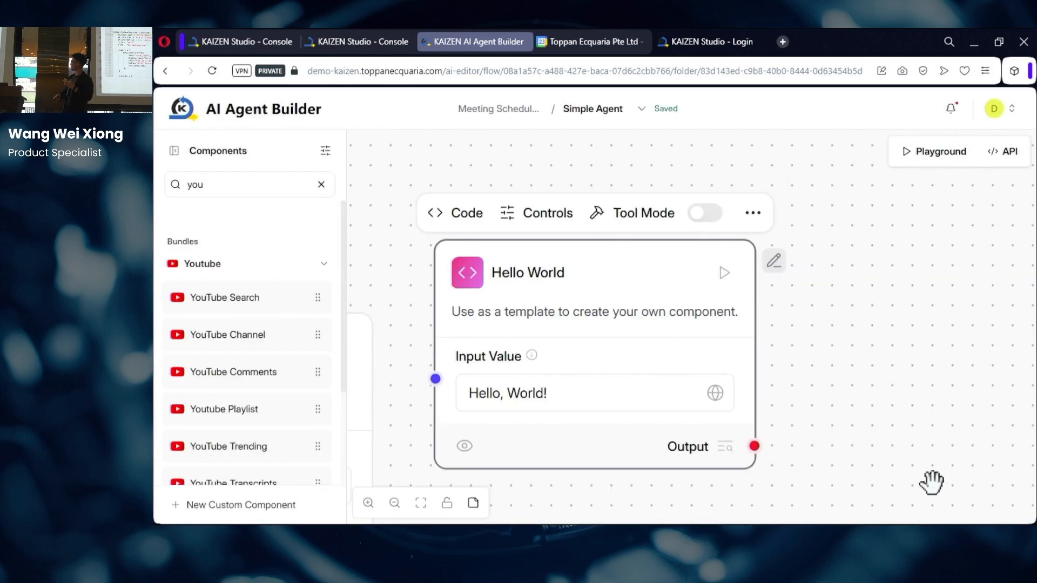